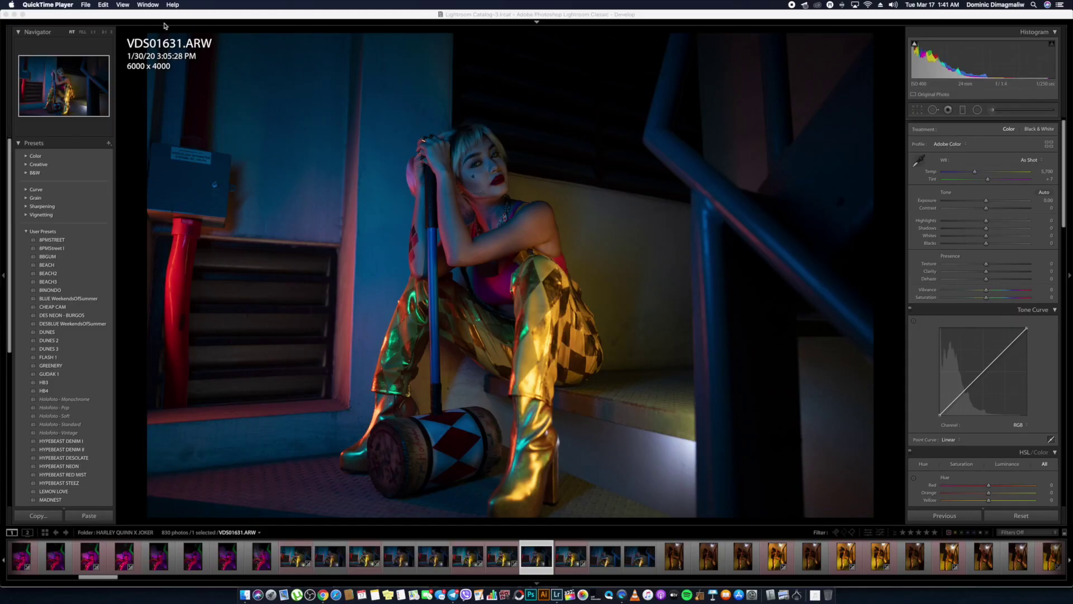
Set Exposure +0.35, Highlights −20, Shadows +24, Whites +15, Blacks +4 and Tint −20.
{"action": "left_click", "coordinate": [100, 5]}
{"action": "key", "text": "Escape"}
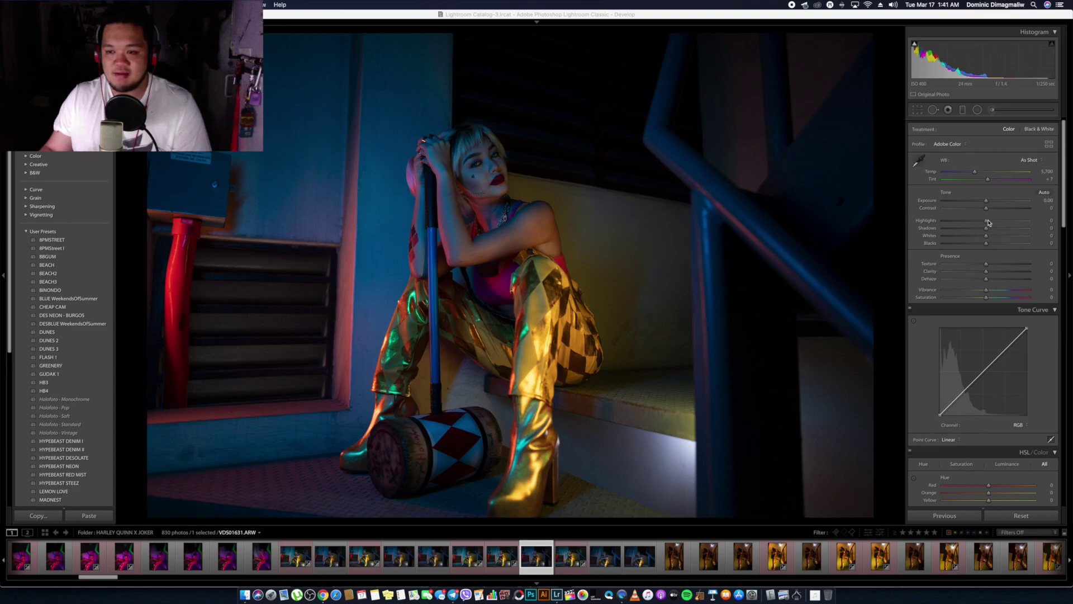
{"action": "left_click_drag", "start_coordinate": [989, 222], "coordinate": [981, 223]}
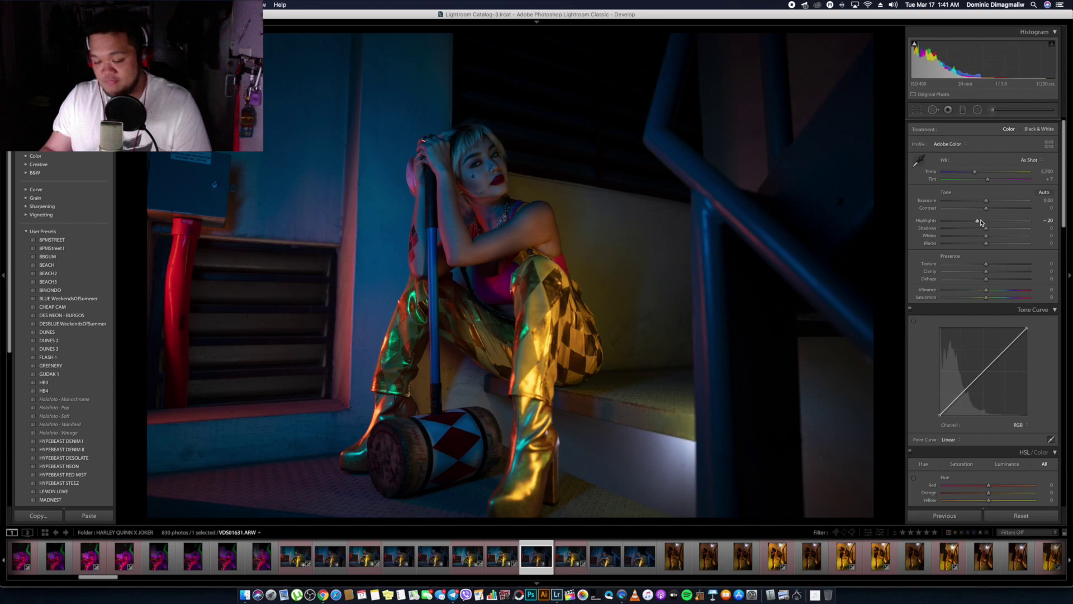
{"action": "left_click_drag", "start_coordinate": [987, 228], "coordinate": [996, 230]}
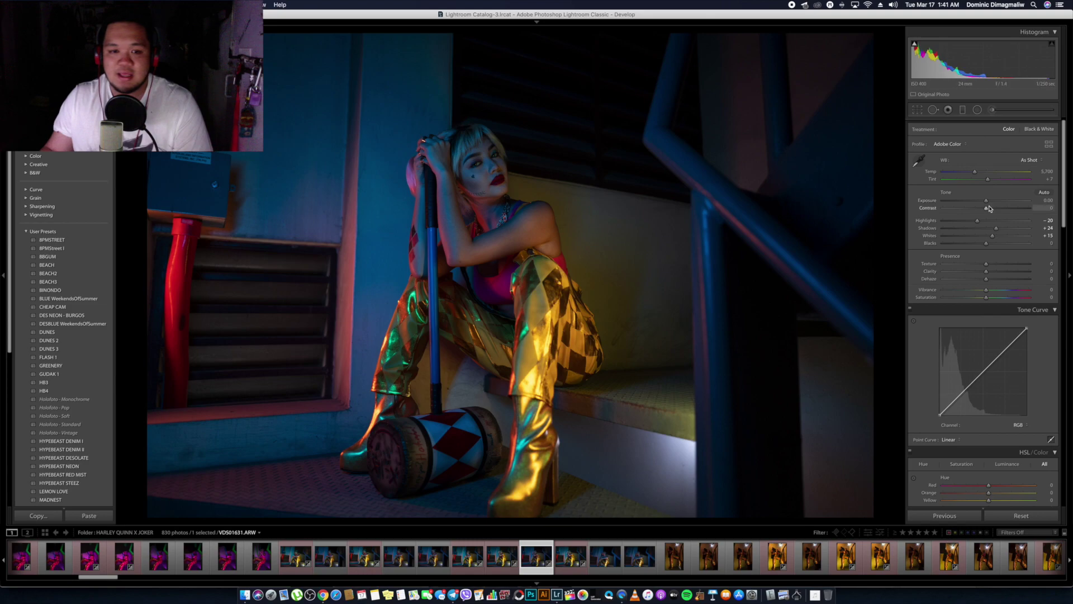
{"action": "left_click_drag", "start_coordinate": [987, 202], "coordinate": [989, 201]}
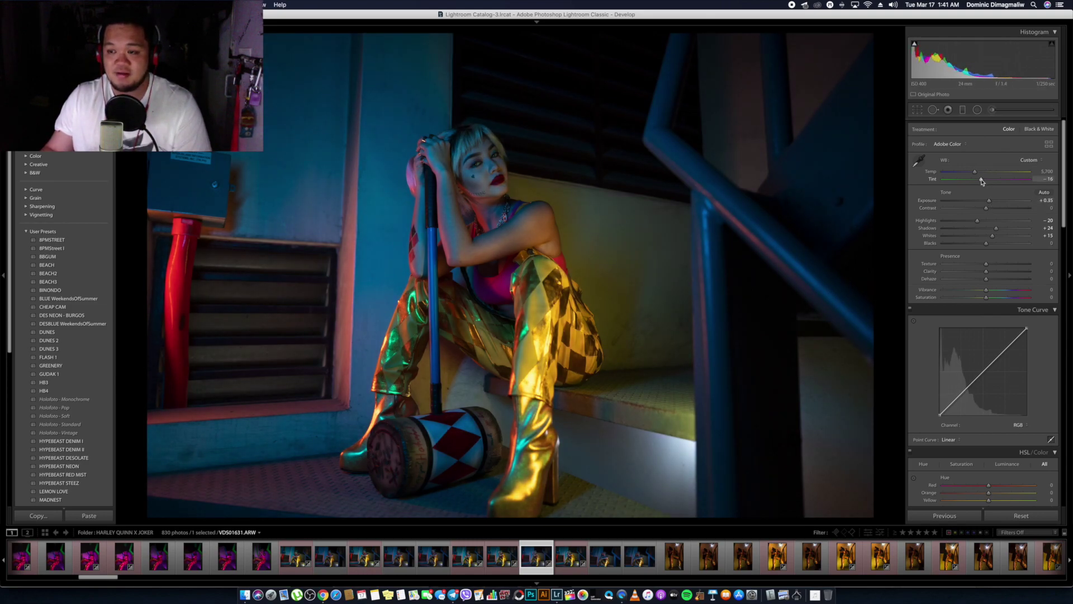
{"action": "left_click_drag", "start_coordinate": [982, 181], "coordinate": [981, 182]}
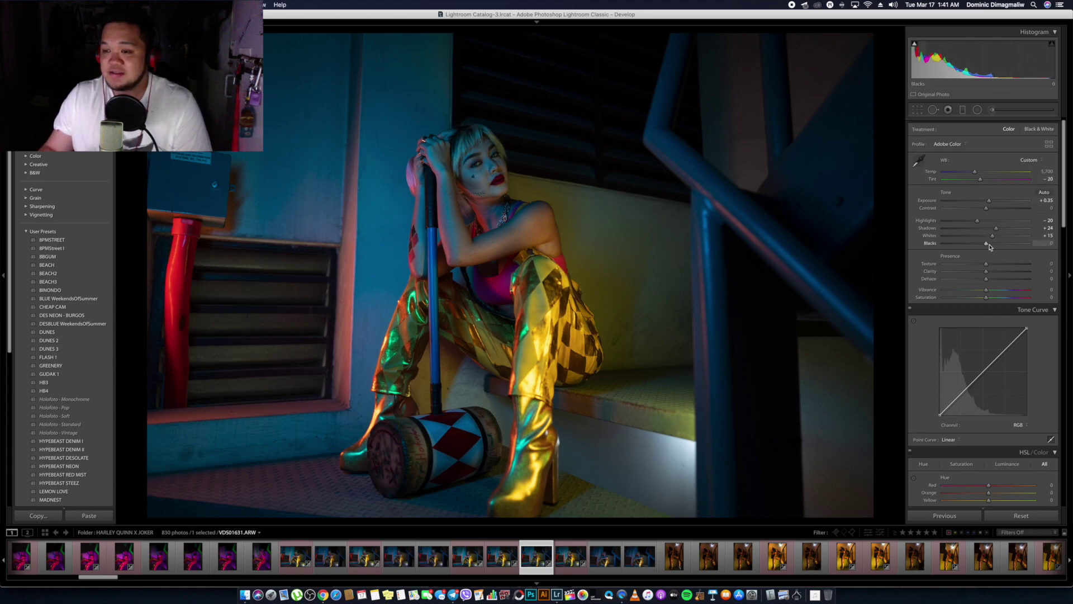
{"action": "left_click_drag", "start_coordinate": [990, 243], "coordinate": [987, 247]}
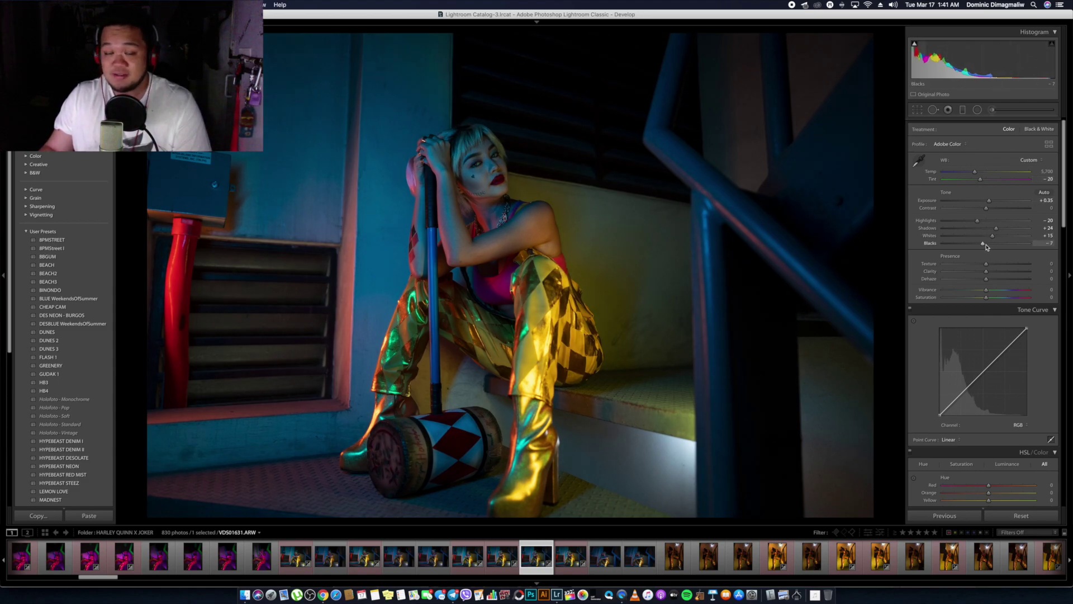
{"action": "left_click_drag", "start_coordinate": [987, 247], "coordinate": [991, 267]}
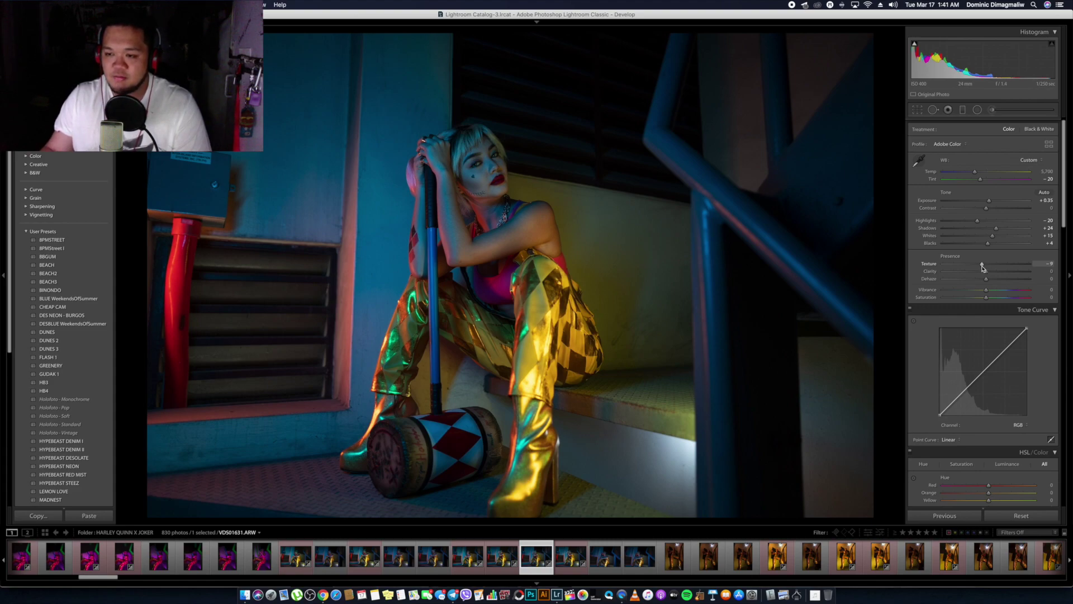
Add Clarity up to +19, and reset a trial negative Dehaze back to zero.
{"action": "left_click_drag", "start_coordinate": [982, 267], "coordinate": [989, 273]}
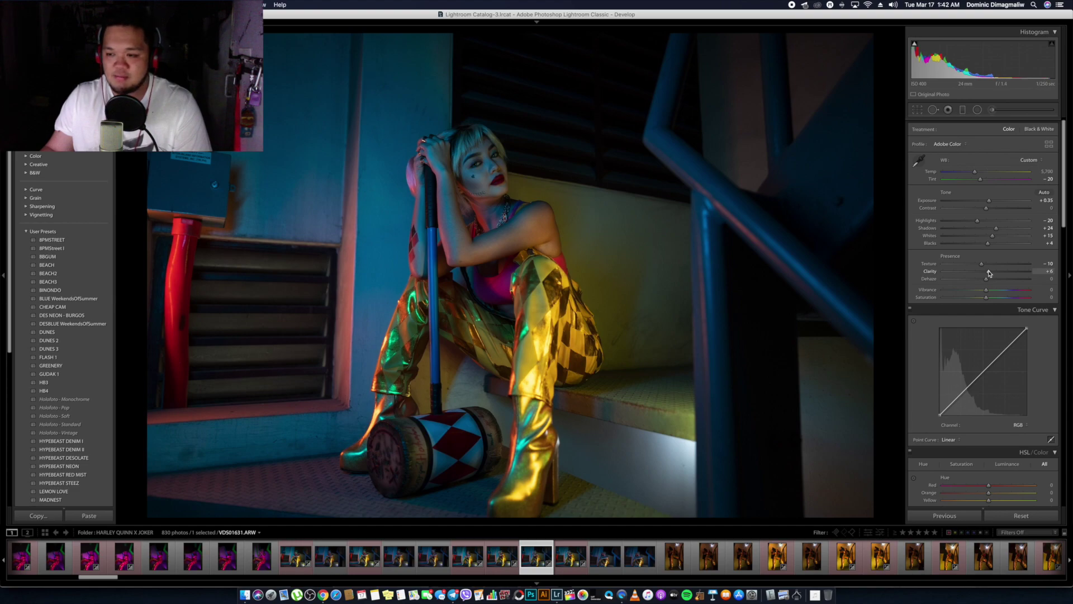
{"action": "left_click_drag", "start_coordinate": [991, 272], "coordinate": [996, 272]}
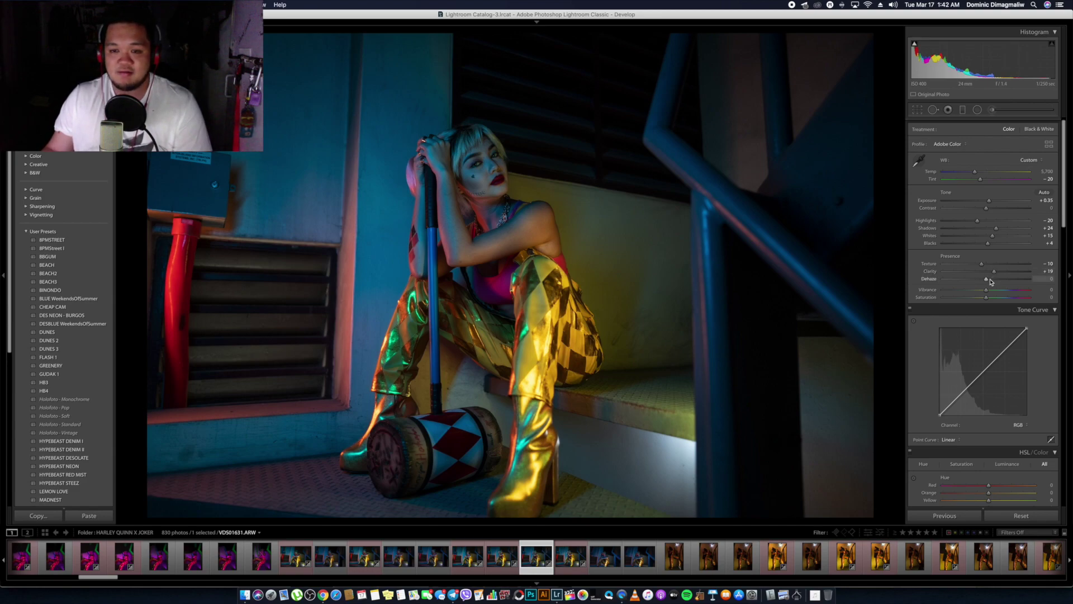
{"action": "left_click_drag", "start_coordinate": [991, 281], "coordinate": [982, 284]}
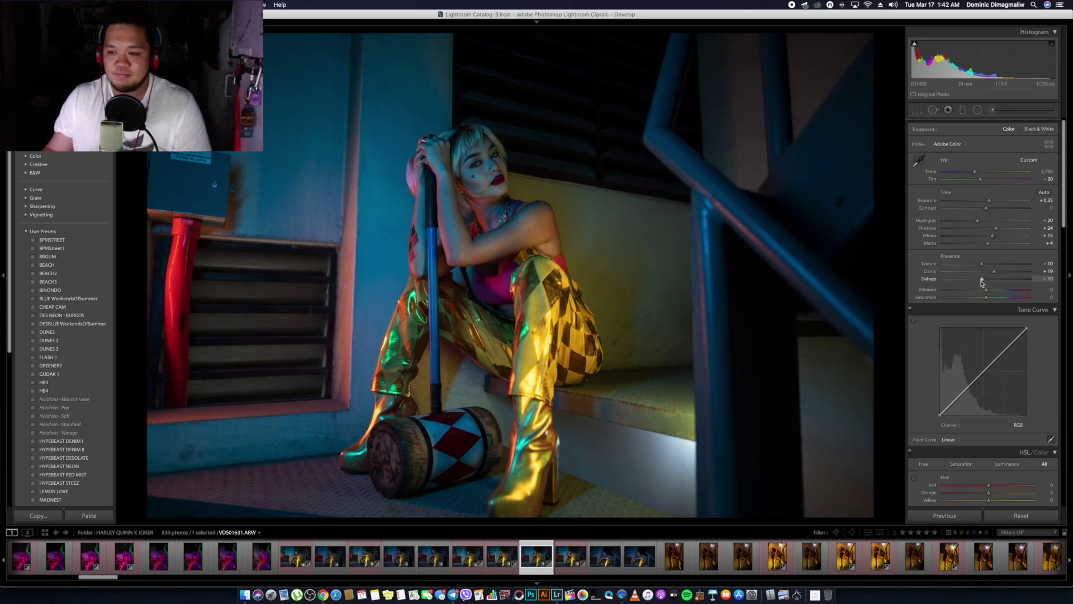
{"action": "double_click", "coordinate": [936, 279]}
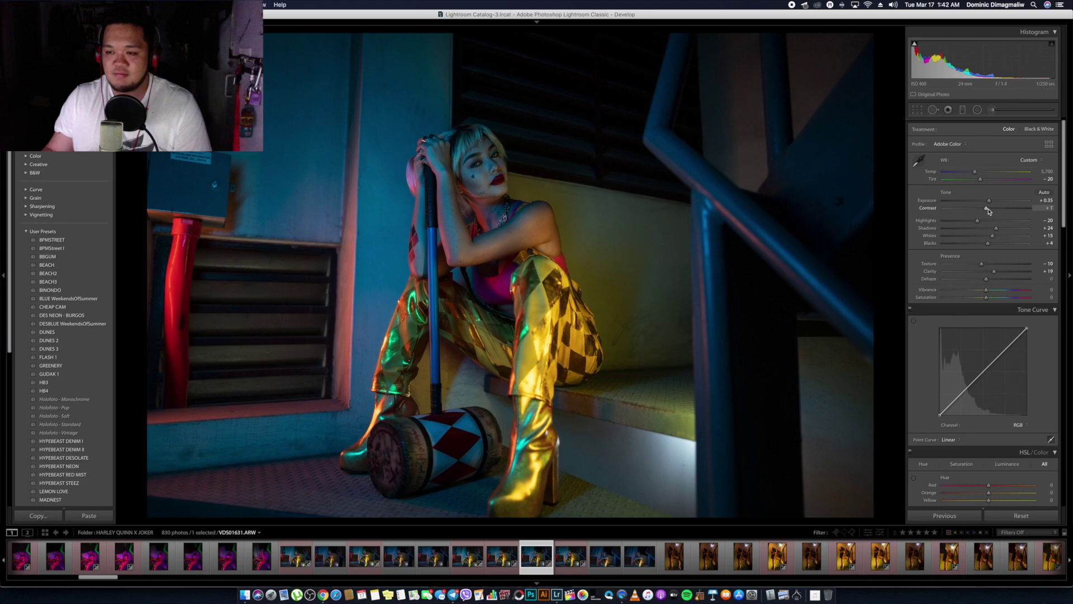
Raise Contrast to +10 and Exposure to +0.55, and cut Vibrance to −35.
{"action": "left_click_drag", "start_coordinate": [988, 211], "coordinate": [991, 211]}
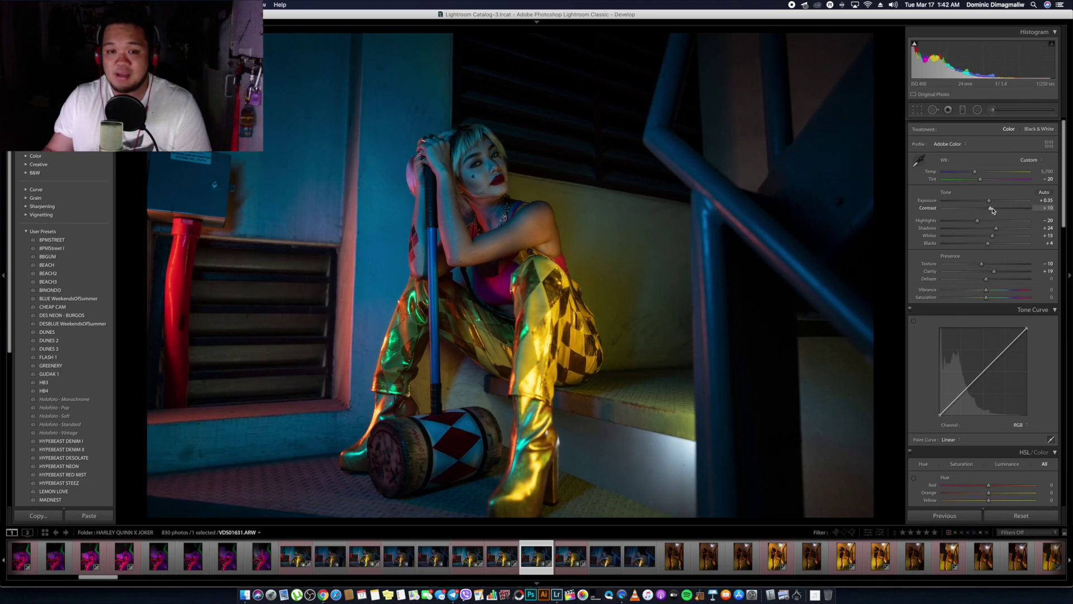
{"action": "left_click_drag", "start_coordinate": [989, 200], "coordinate": [991, 205]}
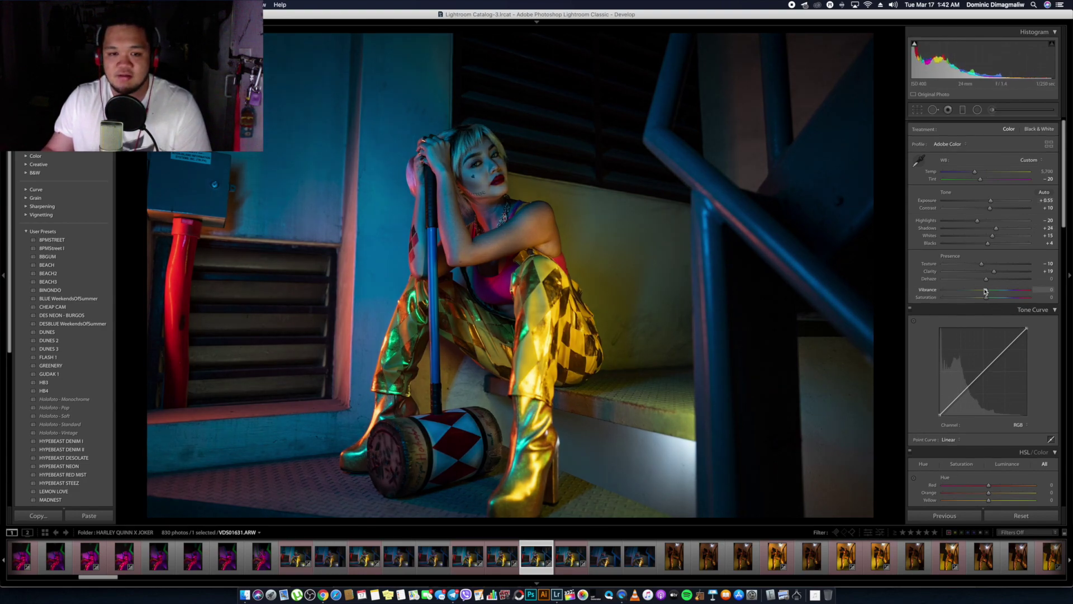
{"action": "left_click_drag", "start_coordinate": [987, 290], "coordinate": [971, 292]}
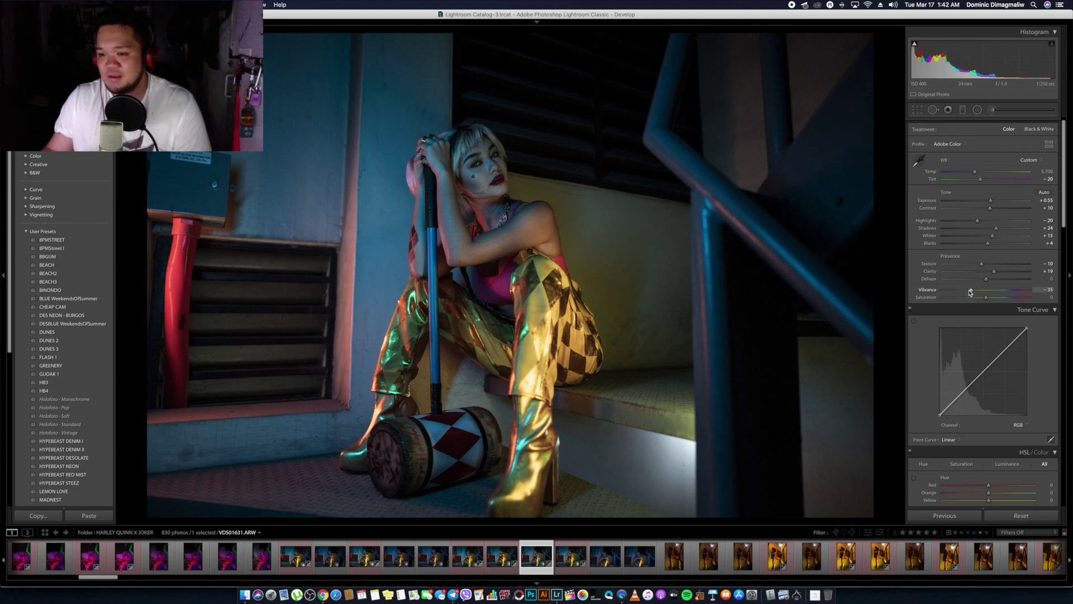
{"action": "left_click_drag", "start_coordinate": [971, 291], "coordinate": [970, 292]}
{"action": "scroll", "coordinate": [979, 307], "scroll_direction": "down", "scroll_amount": 3}
{"action": "scroll", "coordinate": [984, 306], "scroll_direction": "down", "scroll_amount": 2}
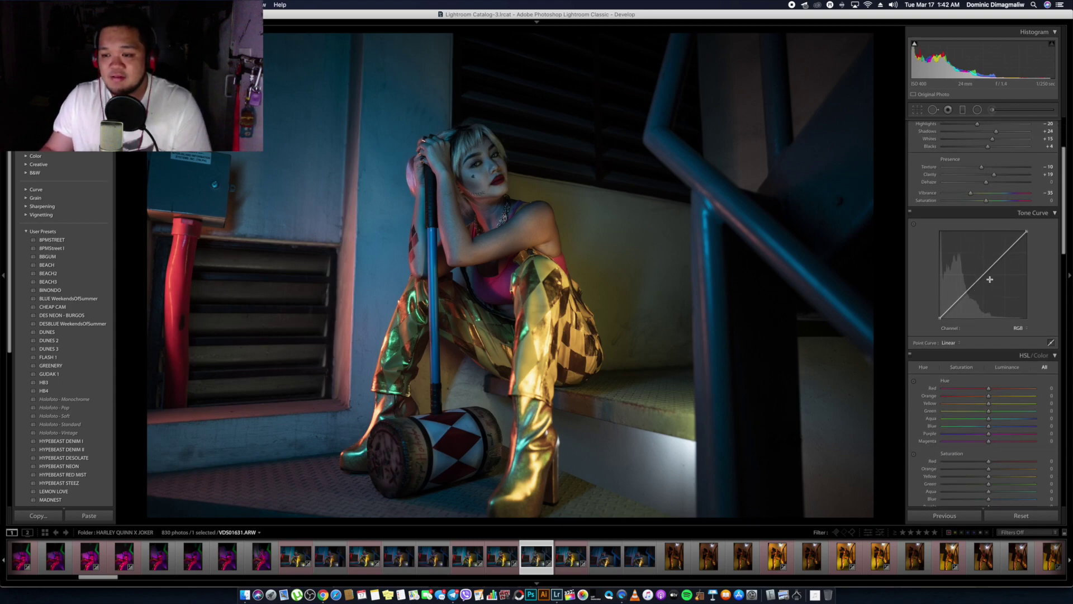
Shape an S tone curve: lift the midtones, darken a shadow point, raise the black point.
{"action": "left_click_drag", "start_coordinate": [985, 272], "coordinate": [985, 268]}
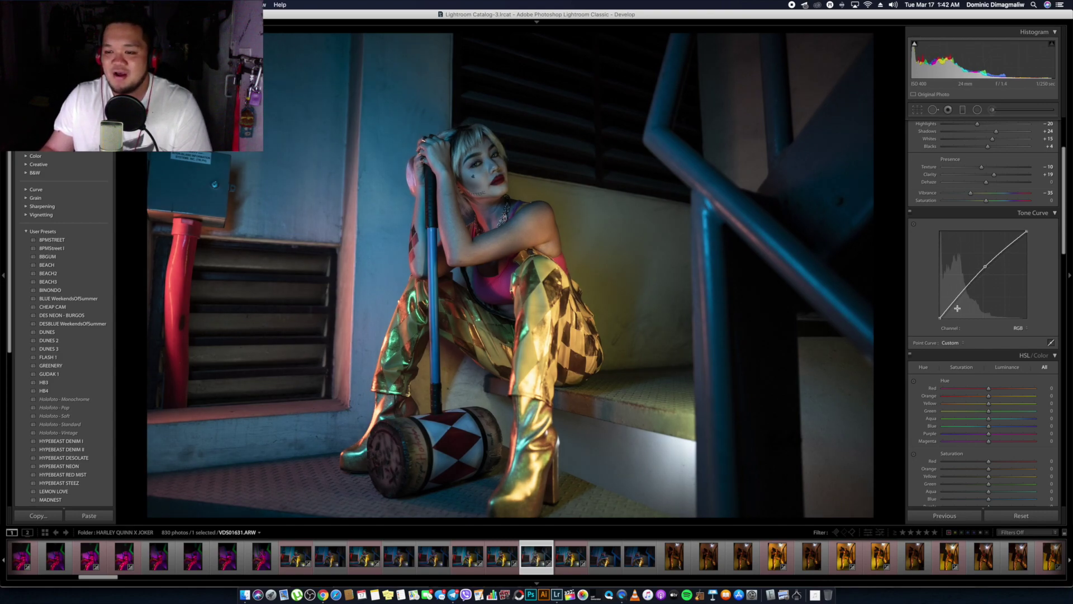
{"action": "left_click_drag", "start_coordinate": [949, 306], "coordinate": [949, 309]}
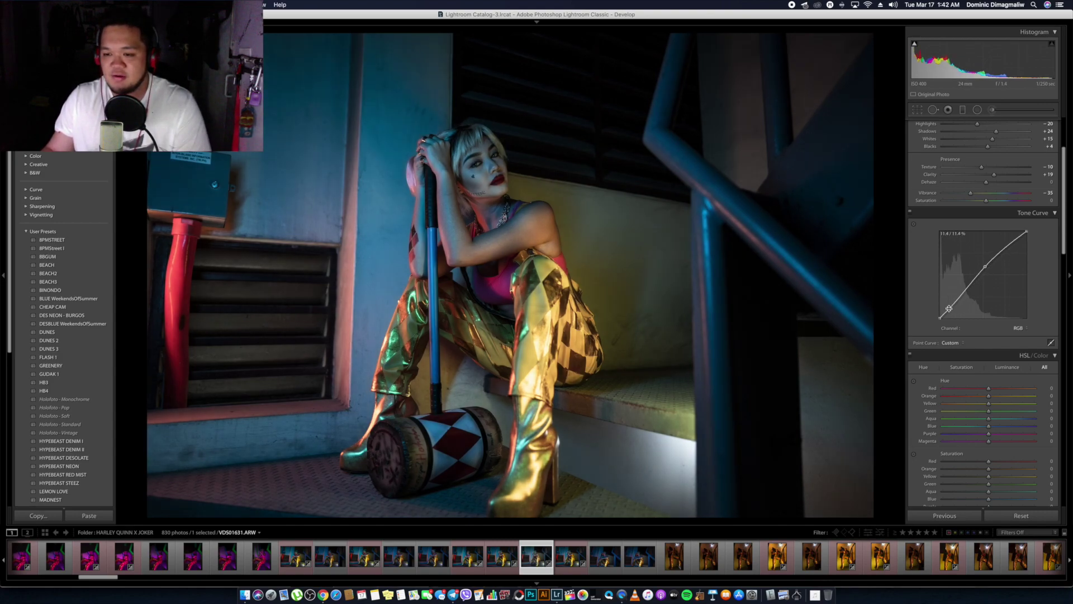
{"action": "left_click_drag", "start_coordinate": [940, 318], "coordinate": [940, 314]}
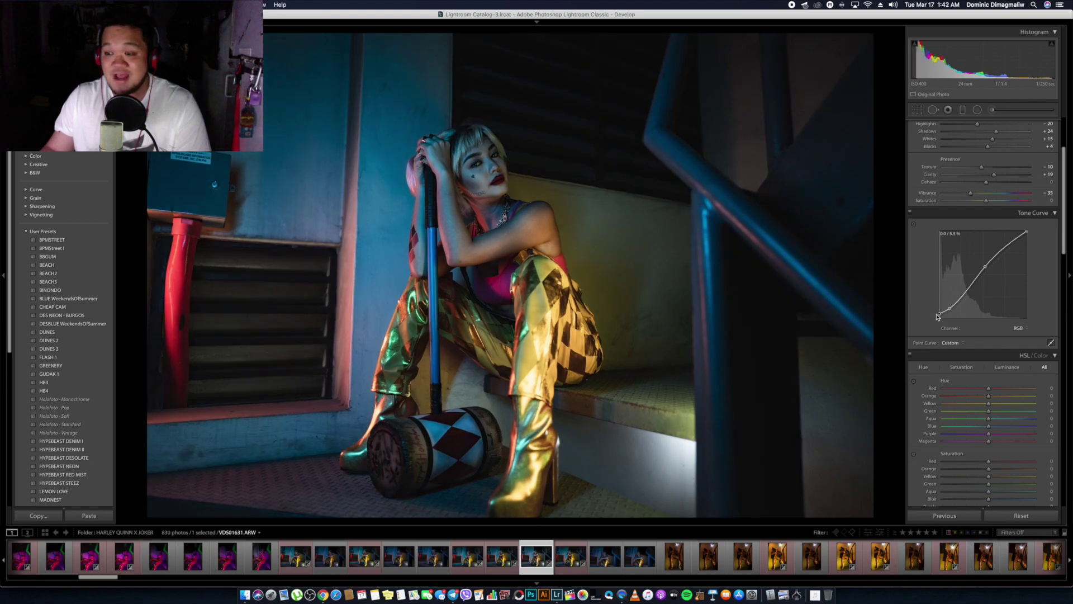
{"action": "scroll", "coordinate": [995, 377], "scroll_direction": "down", "scroll_amount": 1}
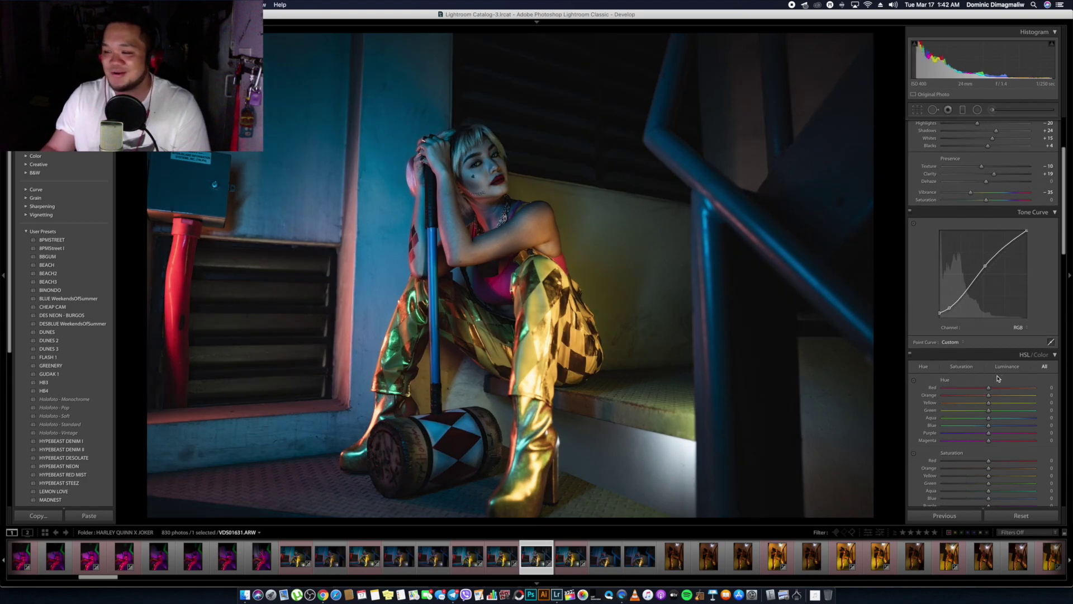
{"action": "scroll", "coordinate": [997, 397], "scroll_direction": "down", "scroll_amount": 5}
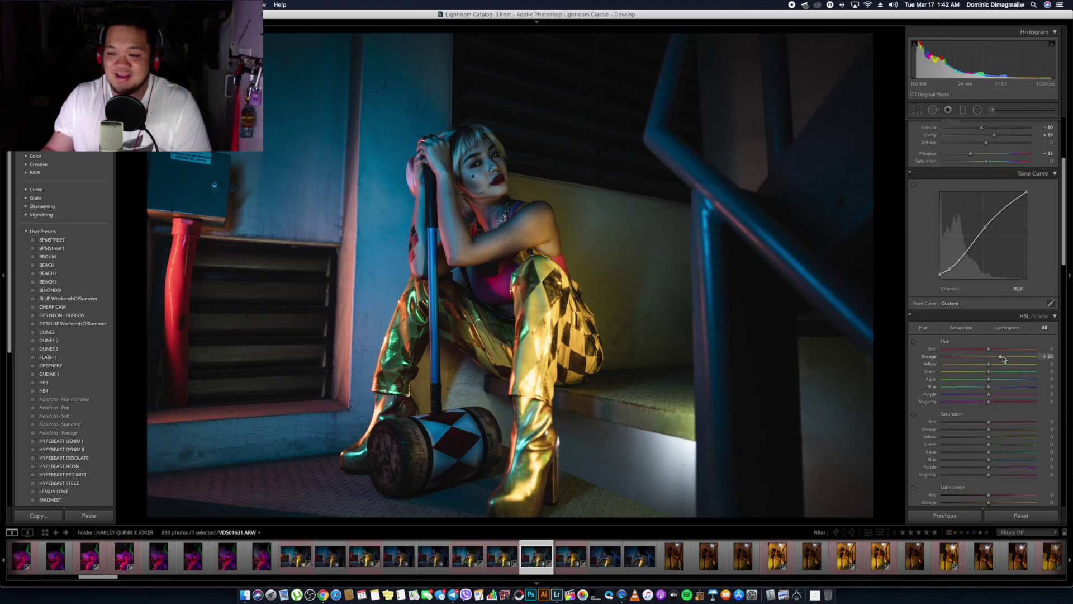
Boost blue saturation to +40, undoing trial orange, aqua and green saturation changes.
{"action": "key", "text": "ctrl+z"}
{"action": "mouse_move", "coordinate": [990, 463]}
{"action": "left_mouse_down"}
{"action": "mouse_move", "coordinate": [1007, 460]}
{"action": "mouse_move", "coordinate": [1010, 432]}
{"action": "left_mouse_up"}
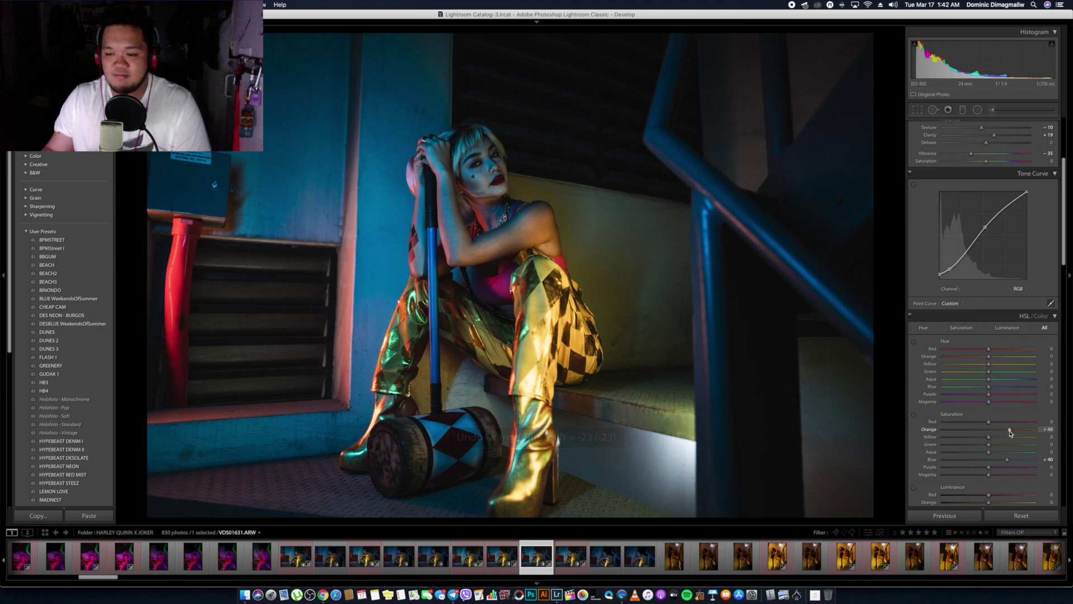
{"action": "key", "text": "ctrl+z"}
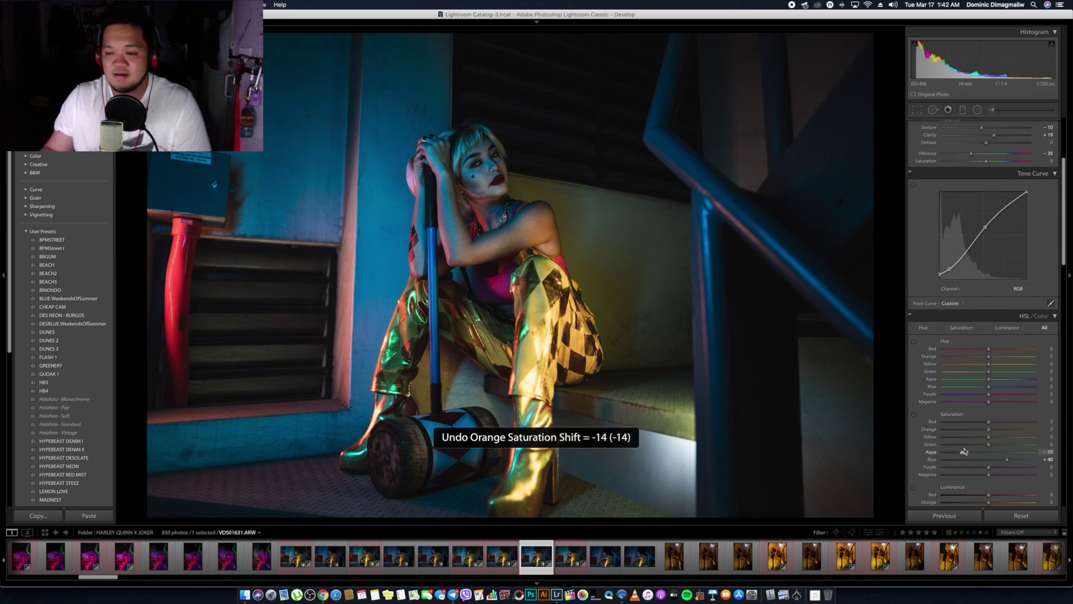
{"action": "key", "text": "ctrl+z"}
{"action": "left_click", "coordinate": [994, 445]}
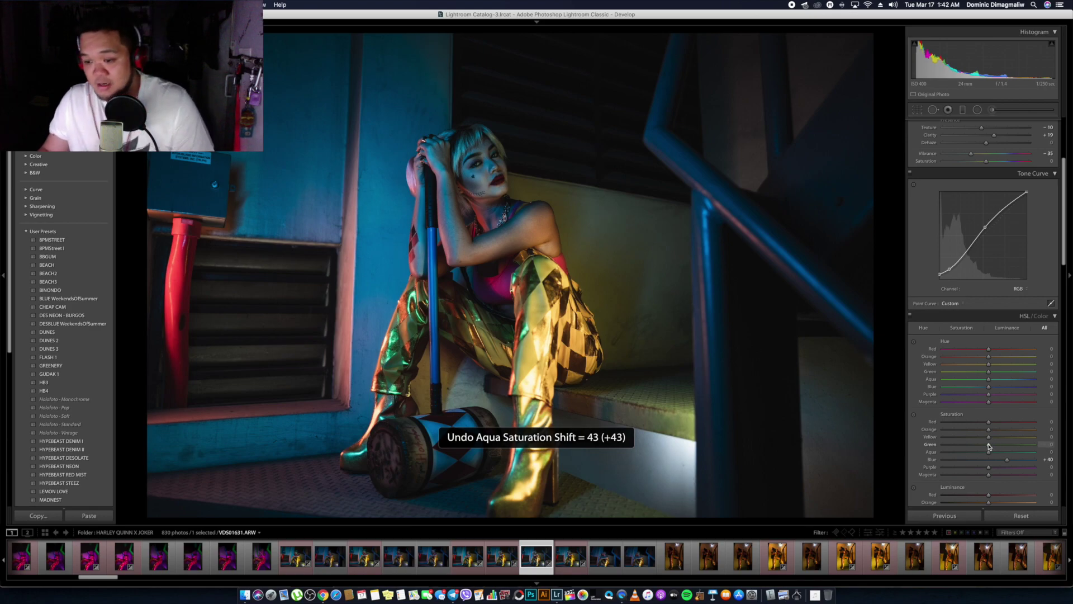
{"action": "key", "text": "ctrl+z"}
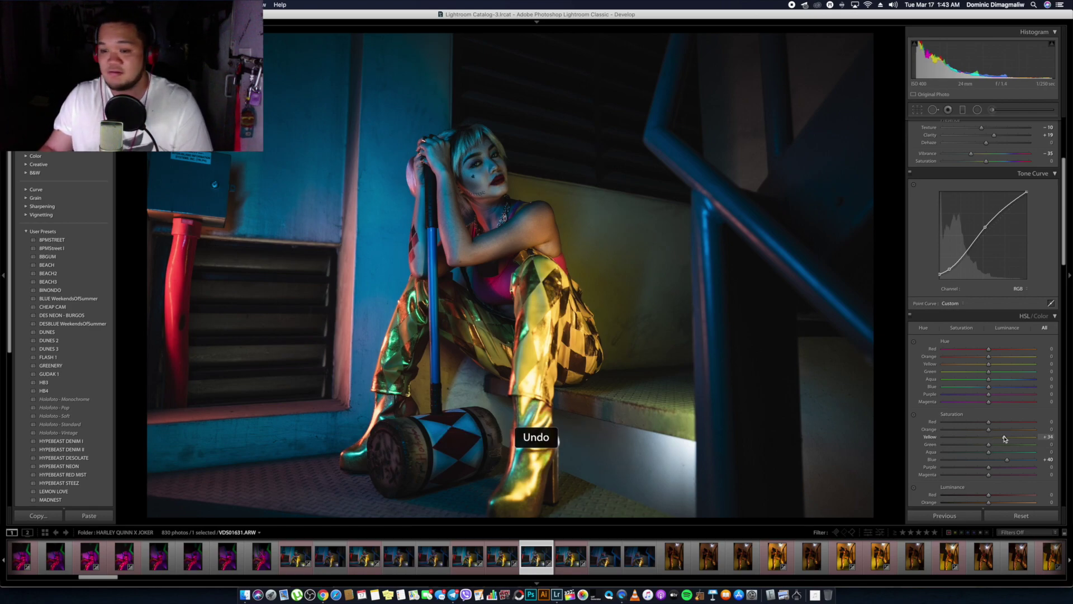
Set yellow saturation −20 and orange +14, and raise green saturation to +25.
{"action": "left_click_drag", "start_coordinate": [1005, 439], "coordinate": [971, 438]}
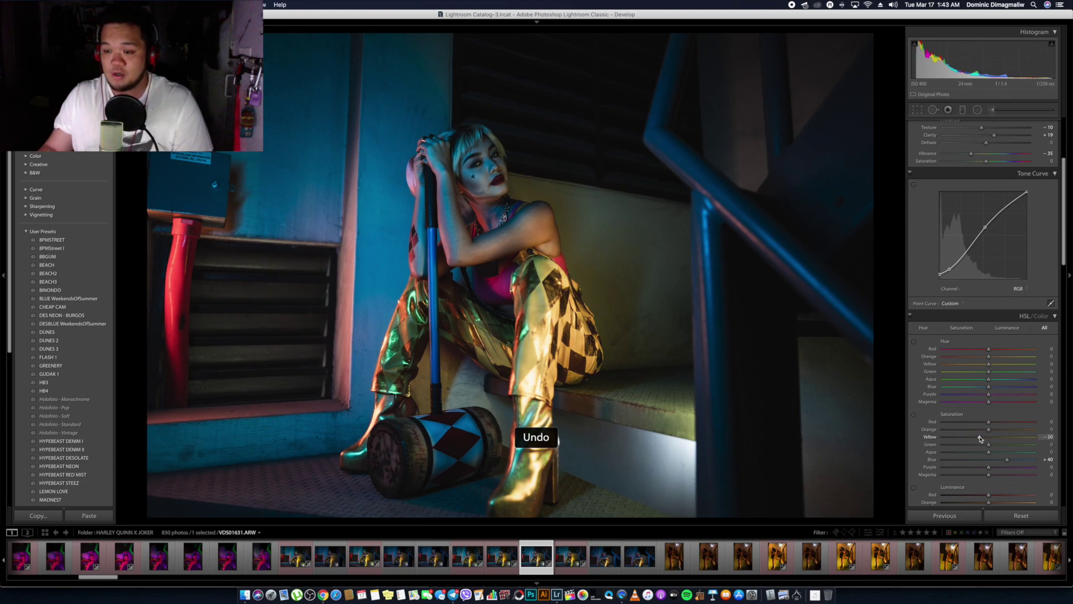
{"action": "left_click_drag", "start_coordinate": [979, 439], "coordinate": [980, 438]}
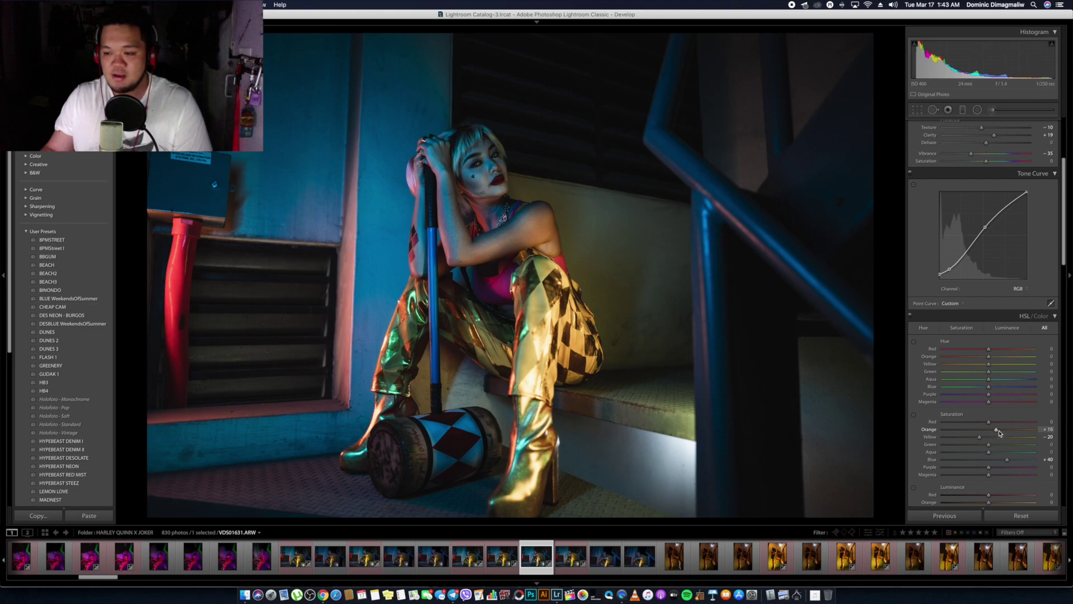
{"action": "left_click_drag", "start_coordinate": [1000, 433], "coordinate": [999, 434]}
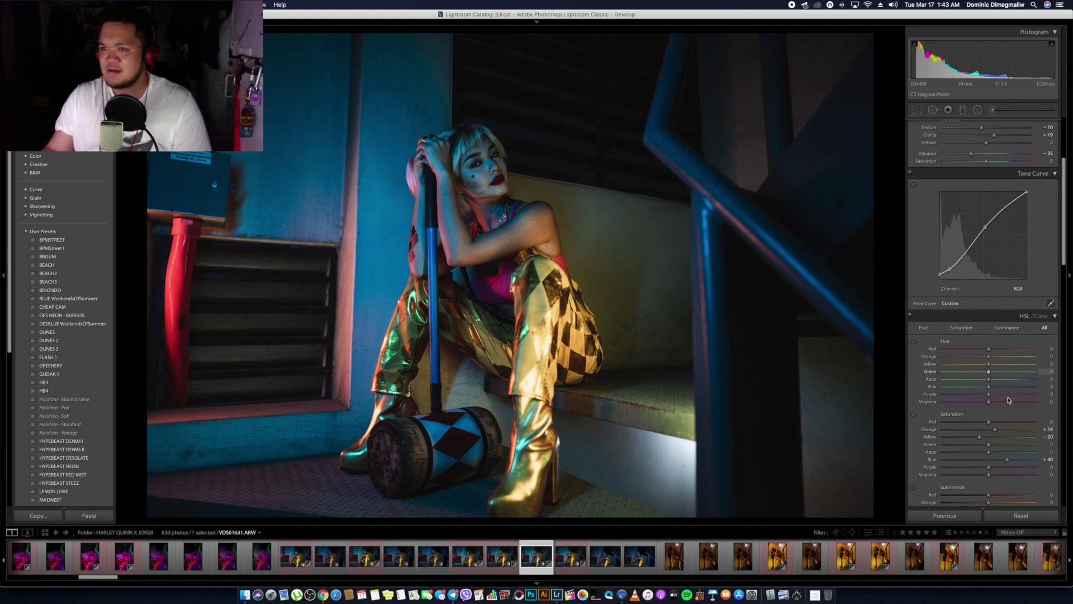
{"action": "scroll", "coordinate": [1009, 423], "scroll_direction": "down", "scroll_amount": 3}
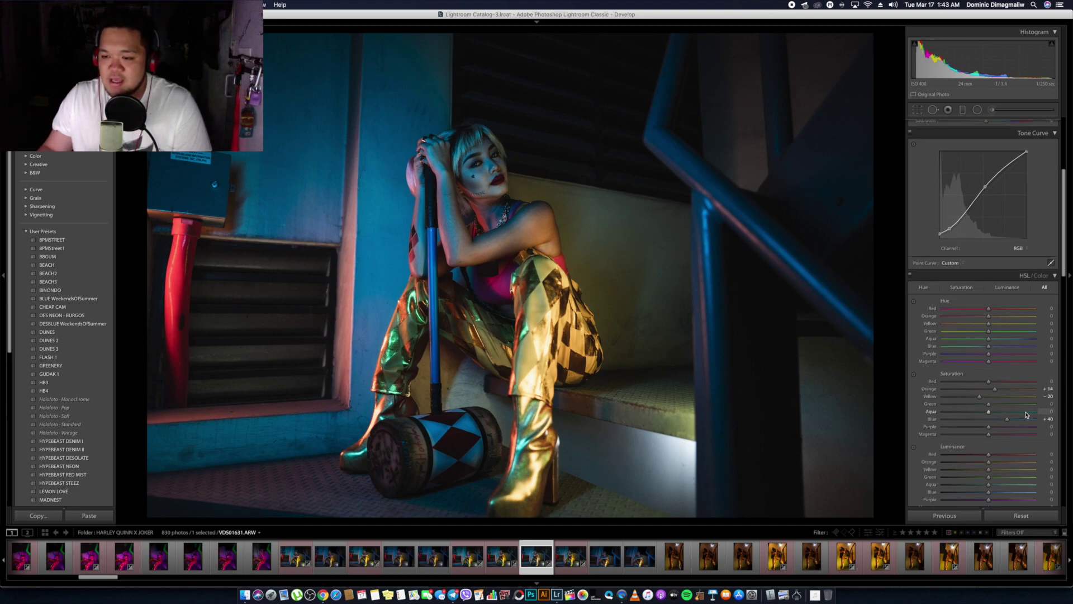
{"action": "scroll", "coordinate": [1025, 414], "scroll_direction": "down", "scroll_amount": 2}
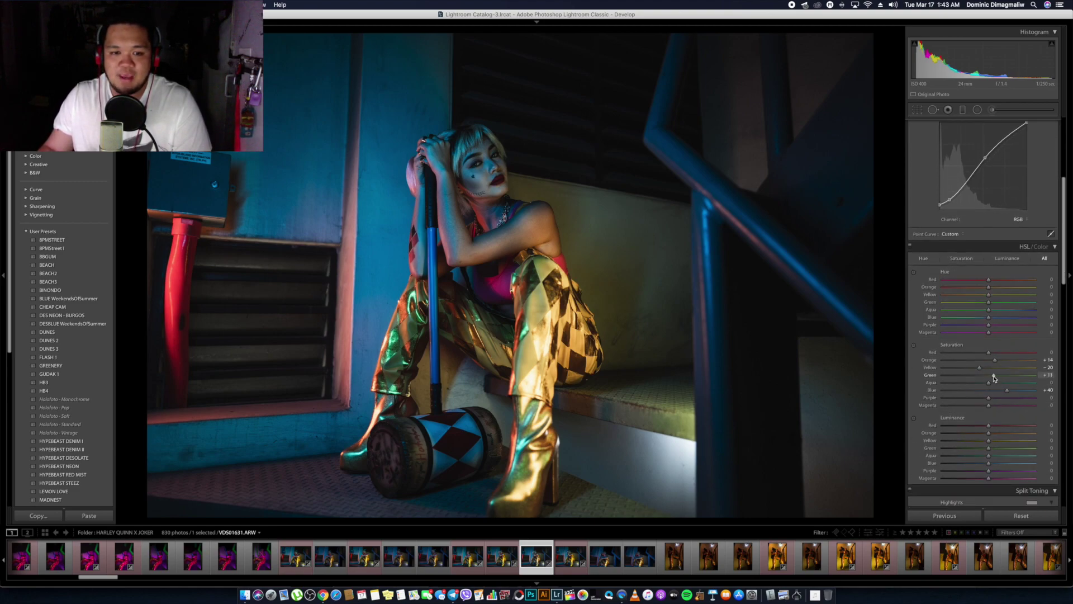
{"action": "left_click_drag", "start_coordinate": [994, 378], "coordinate": [1035, 381]}
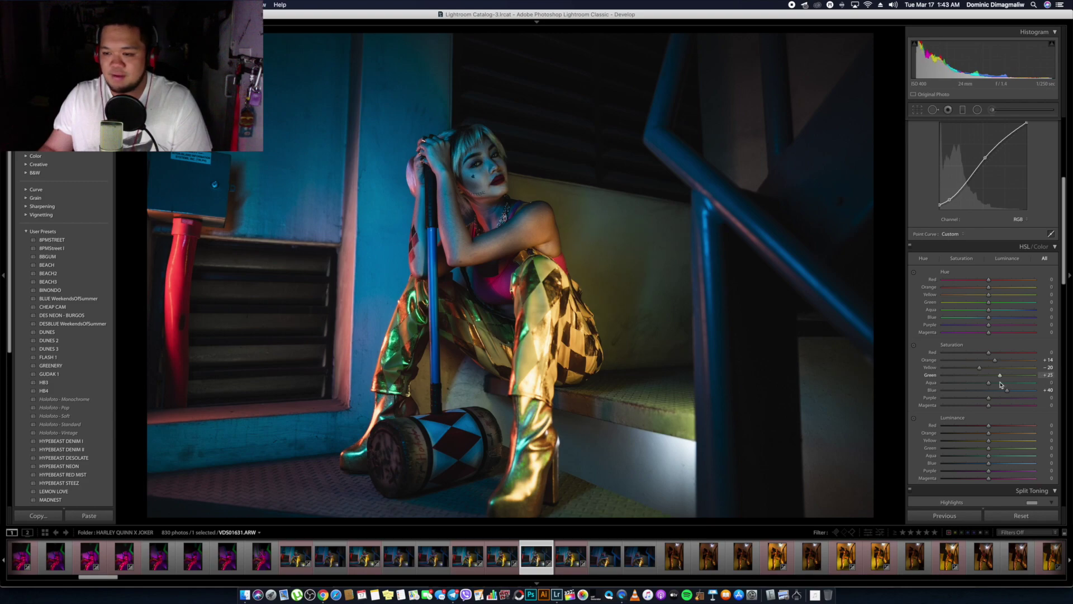
Set Orange saturation +30 and Red saturation +24, undoing trial orange and red luminance shifts.
{"action": "scroll", "coordinate": [997, 378], "scroll_direction": "down", "scroll_amount": 3}
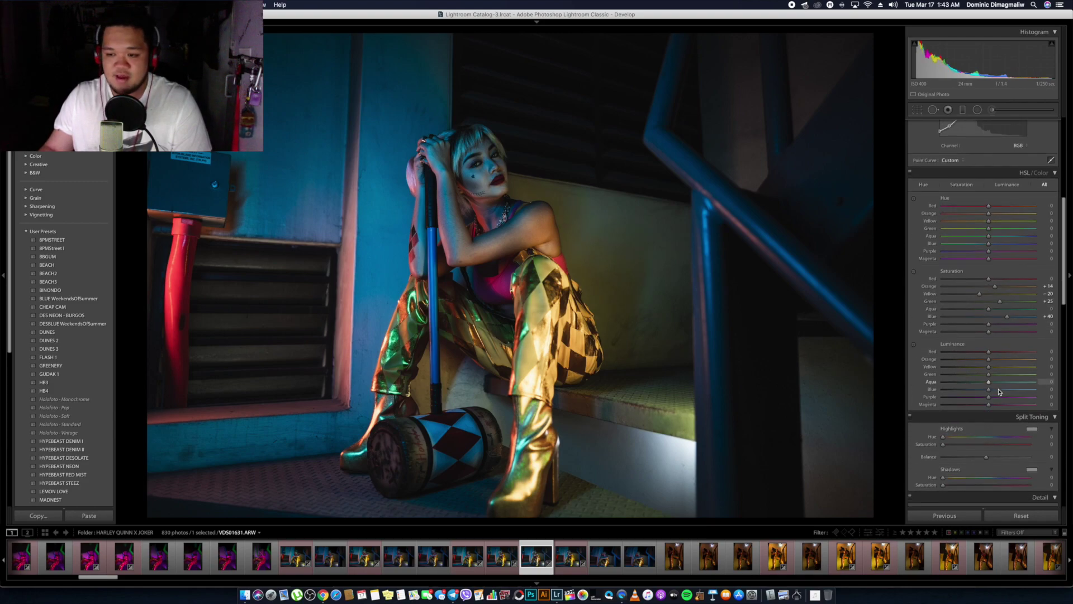
{"action": "left_click_drag", "start_coordinate": [989, 359], "coordinate": [1010, 360]}
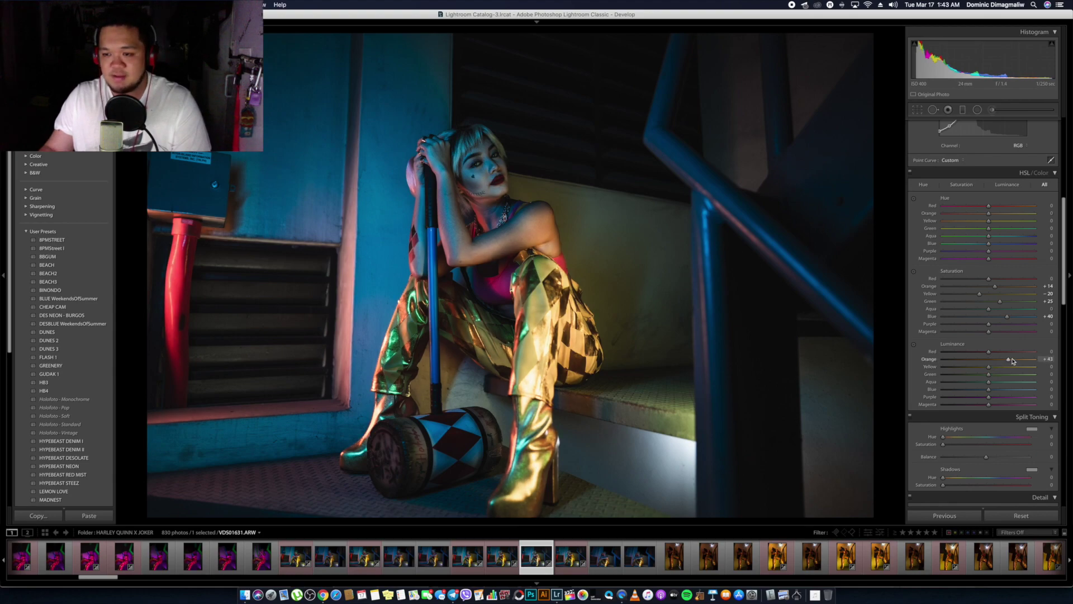
{"action": "key", "text": "super+z"}
{"action": "mouse_move", "coordinate": [997, 286]}
{"action": "left_mouse_down"}
{"action": "mouse_move", "coordinate": [1018, 286]}
{"action": "mouse_move", "coordinate": [1008, 289]}
{"action": "left_mouse_up"}
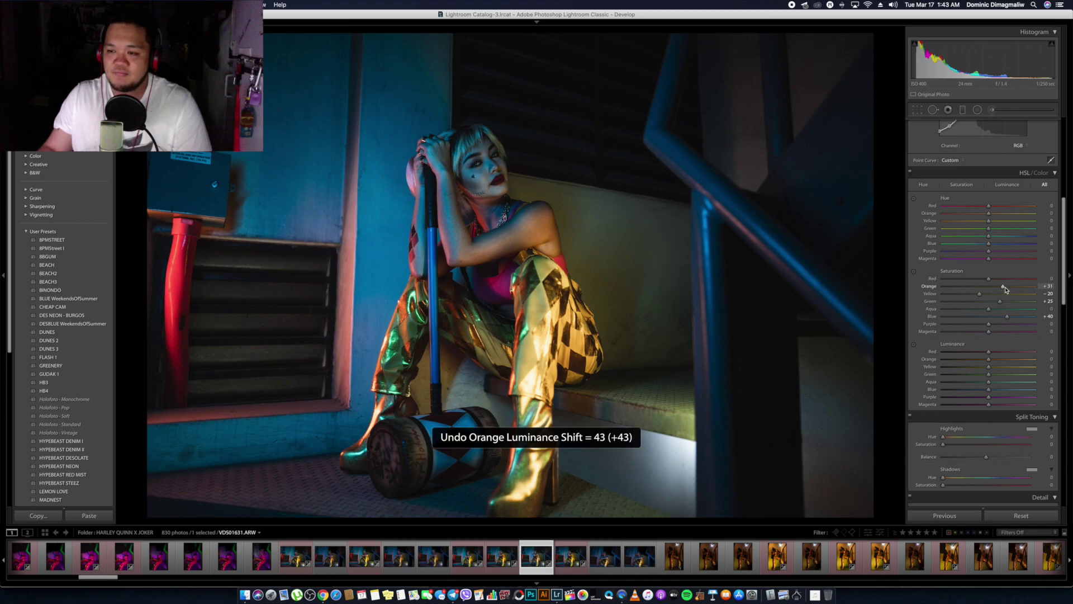
{"action": "left_click_drag", "start_coordinate": [1005, 288], "coordinate": [1005, 289]}
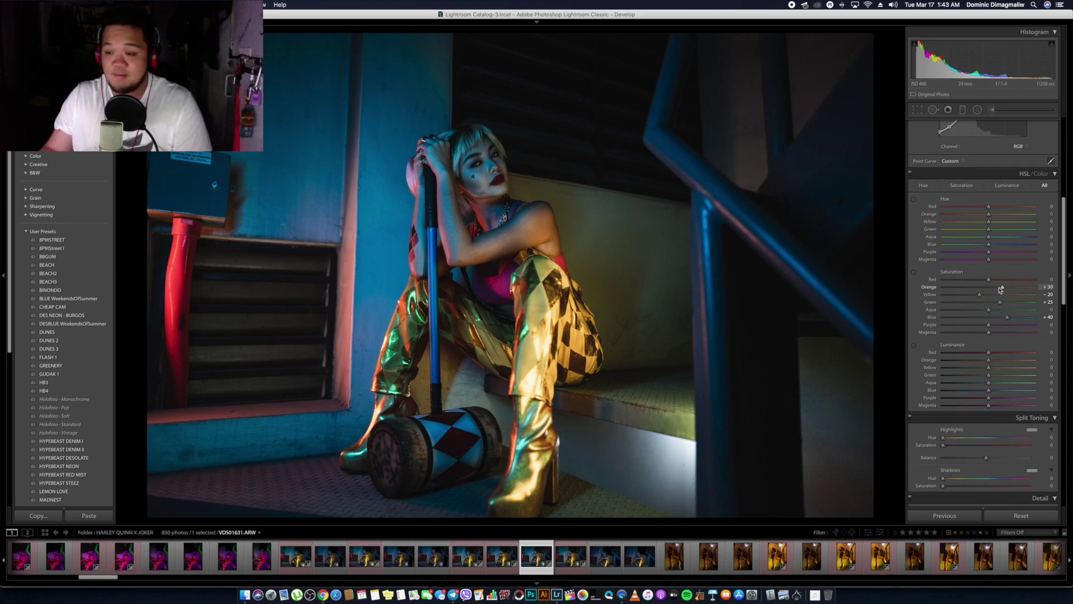
{"action": "left_click_drag", "start_coordinate": [993, 354], "coordinate": [984, 354]}
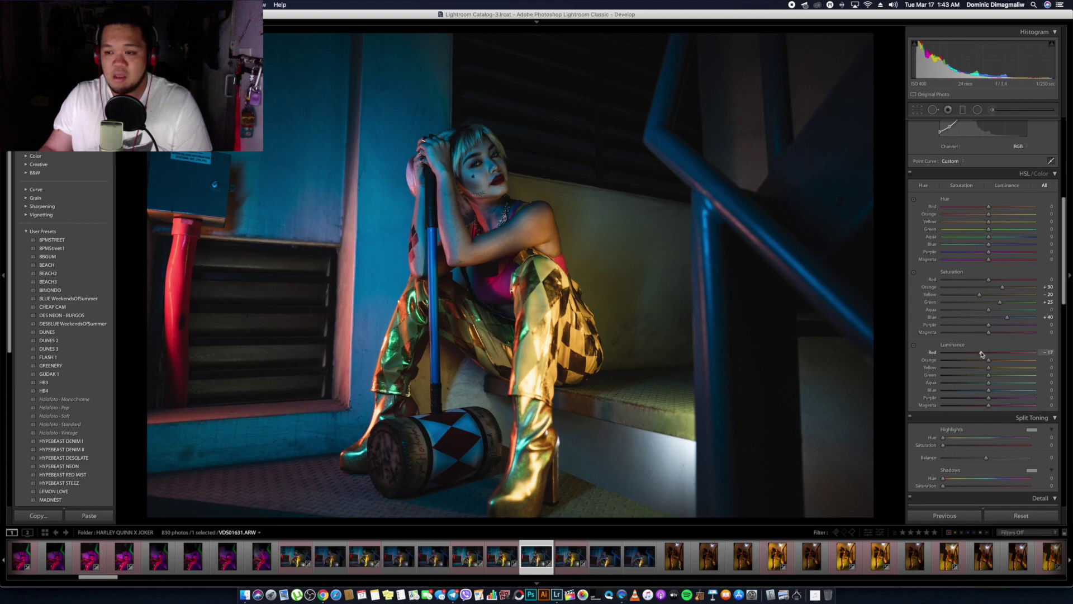
{"action": "key", "text": "super+z"}
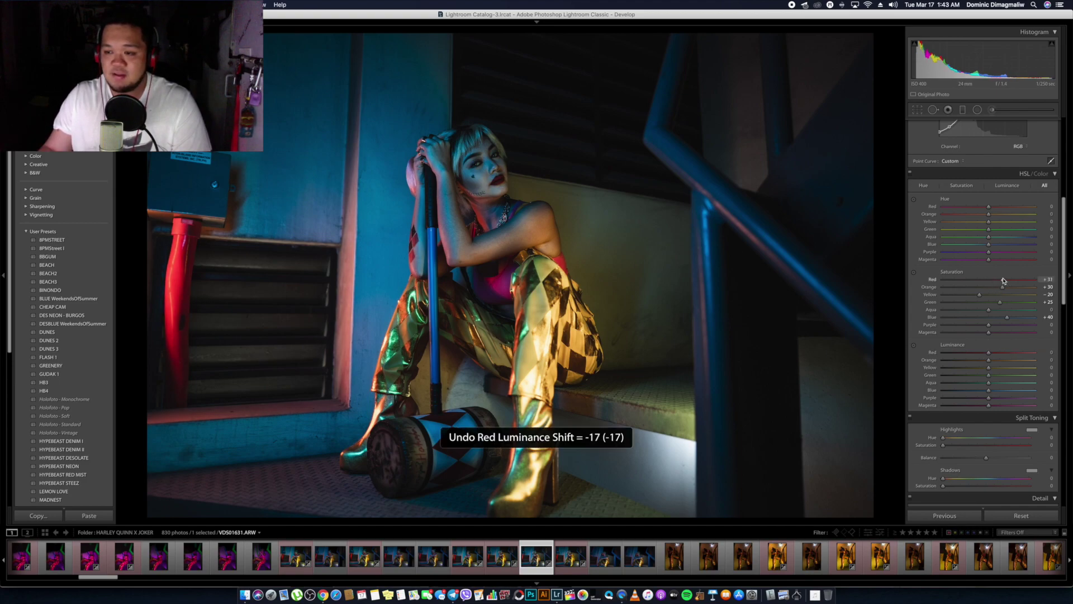
{"action": "left_click_drag", "start_coordinate": [1002, 281], "coordinate": [1000, 283]}
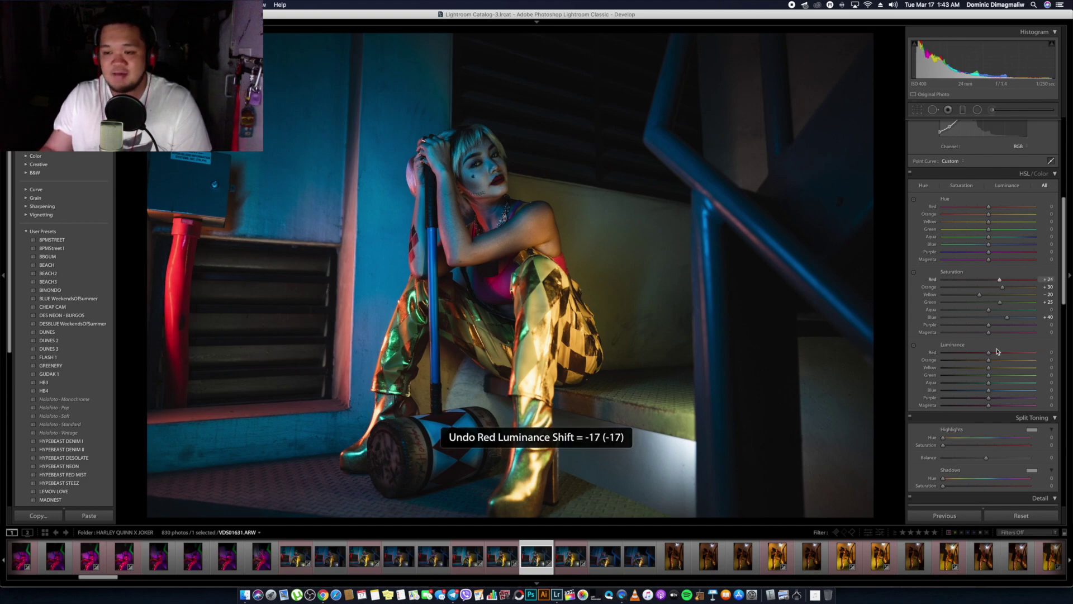
{"action": "scroll", "coordinate": [999, 352], "scroll_direction": "down", "scroll_amount": 3}
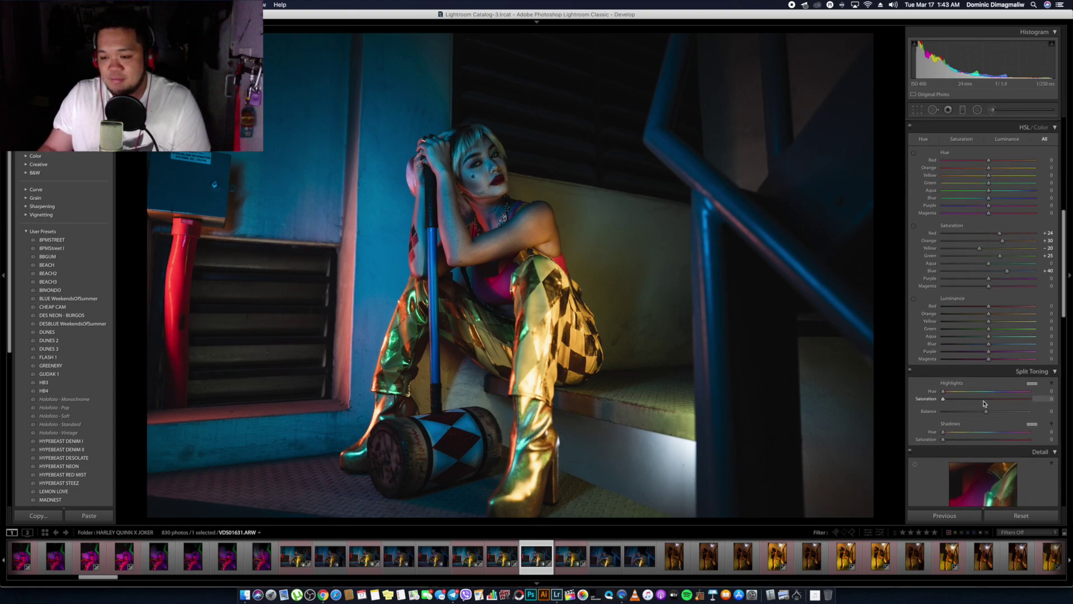
Set sharpening Masking to 80 and Amount to 60.
{"action": "scroll", "coordinate": [984, 404], "scroll_direction": "down", "scroll_amount": 8}
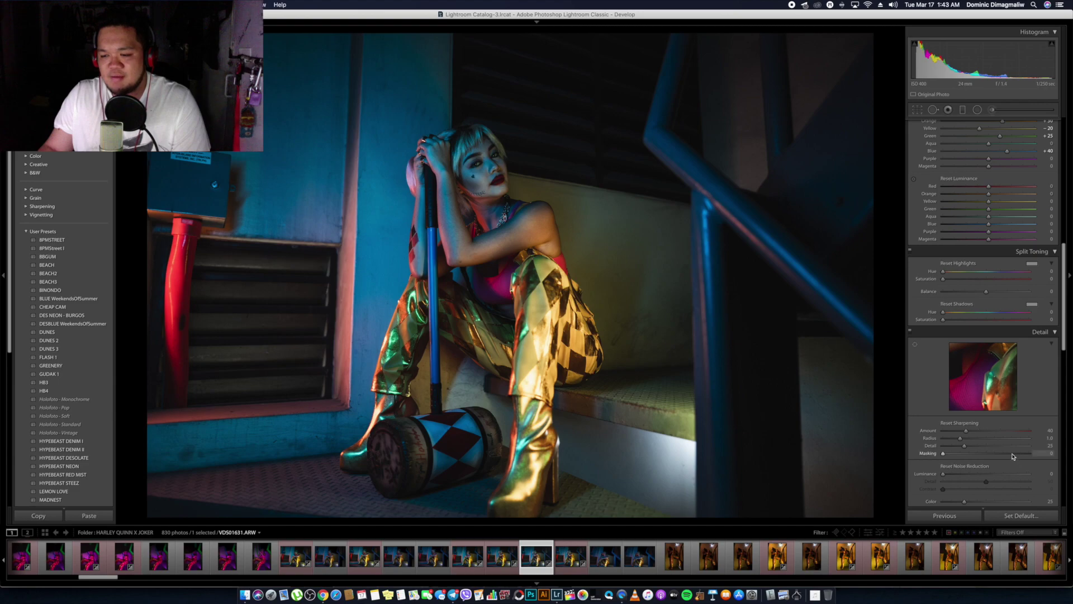
{"action": "left_click", "coordinate": [1012, 454], "text": "alt"}
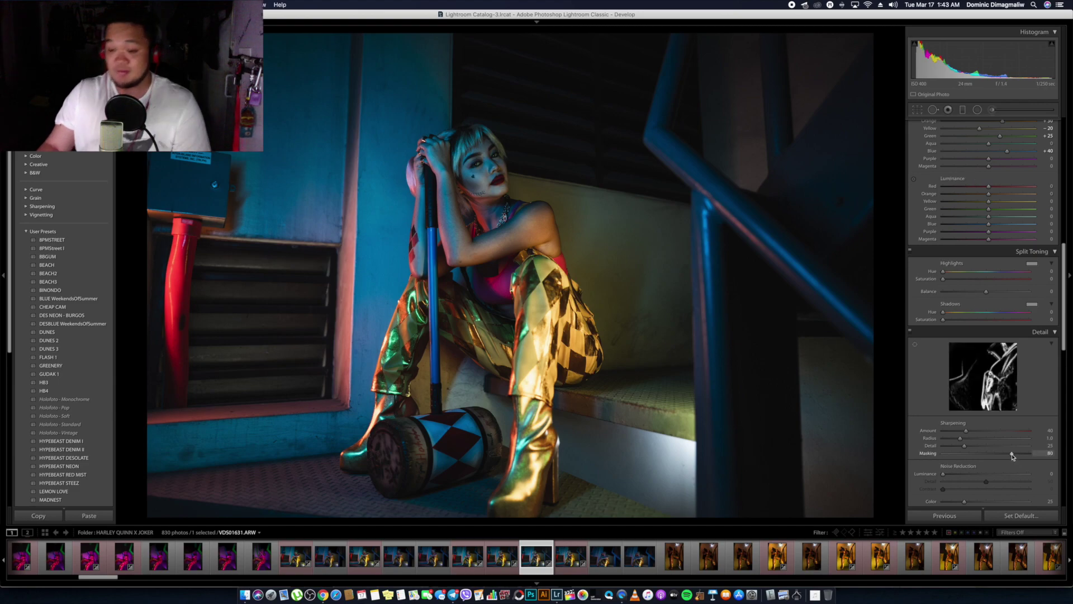
{"action": "left_click_drag", "start_coordinate": [1012, 456], "coordinate": [1011, 456]}
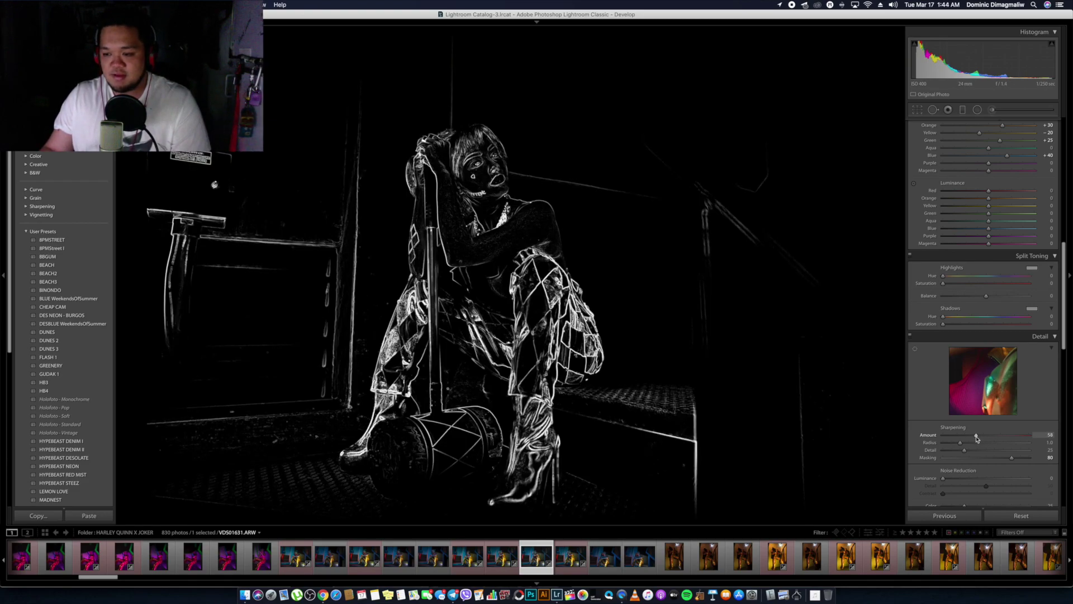
{"action": "left_click_drag", "start_coordinate": [977, 437], "coordinate": [978, 439]}
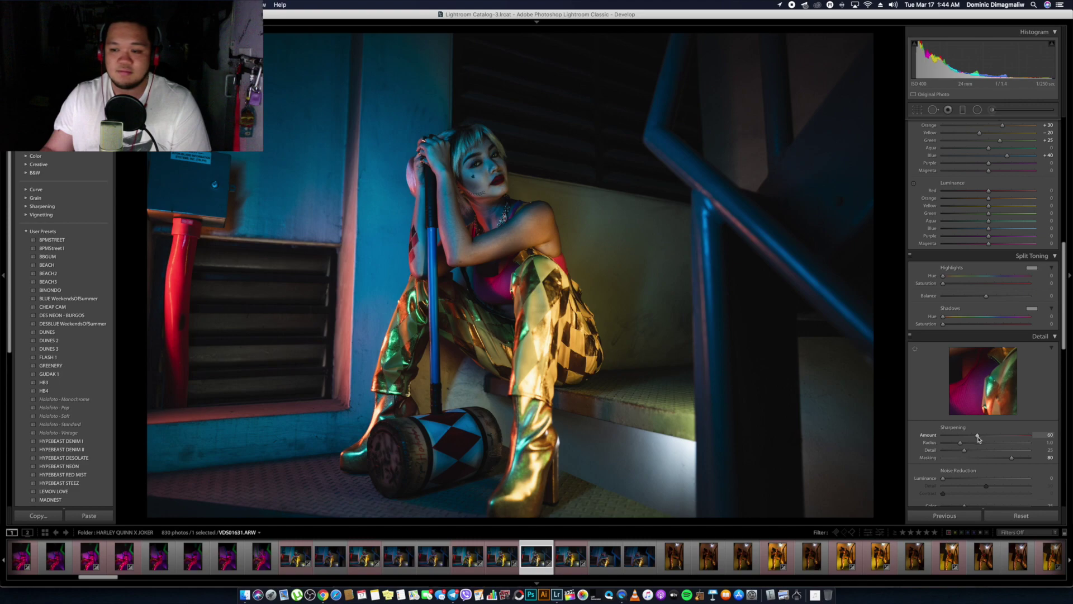
Enable Remove Chromatic Aberration in Lens Corrections.
{"action": "scroll", "coordinate": [978, 439], "scroll_direction": "down", "scroll_amount": 2}
{"action": "scroll", "coordinate": [978, 439], "scroll_direction": "down", "scroll_amount": 2}
{"action": "scroll", "coordinate": [979, 439], "scroll_direction": "down", "scroll_amount": 2}
{"action": "scroll", "coordinate": [980, 440], "scroll_direction": "down", "scroll_amount": 2}
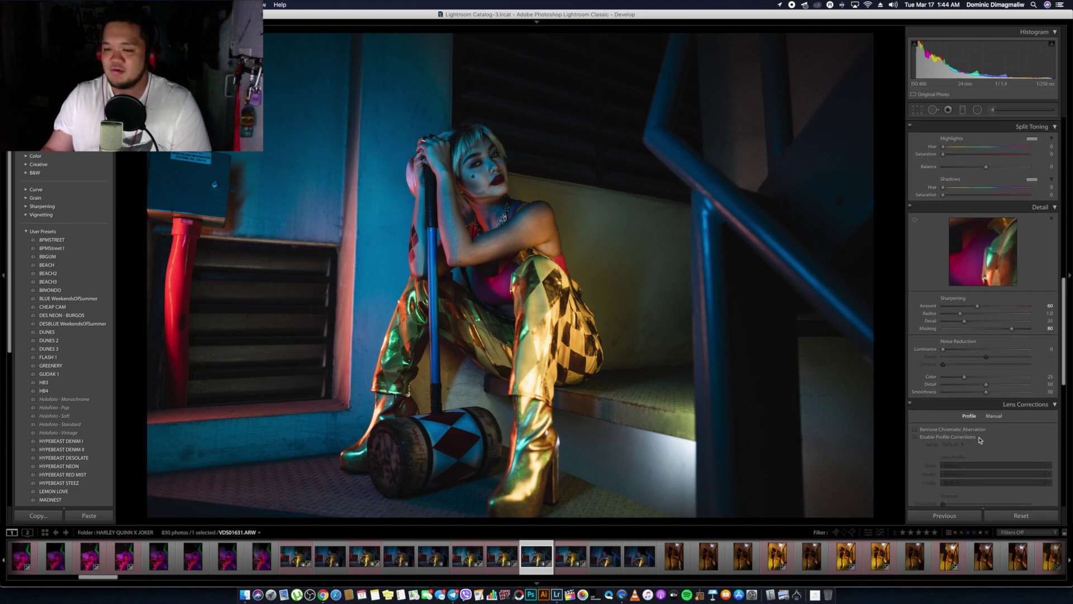
{"action": "scroll", "coordinate": [979, 439], "scroll_direction": "down", "scroll_amount": 2}
{"action": "scroll", "coordinate": [978, 436], "scroll_direction": "down", "scroll_amount": 1}
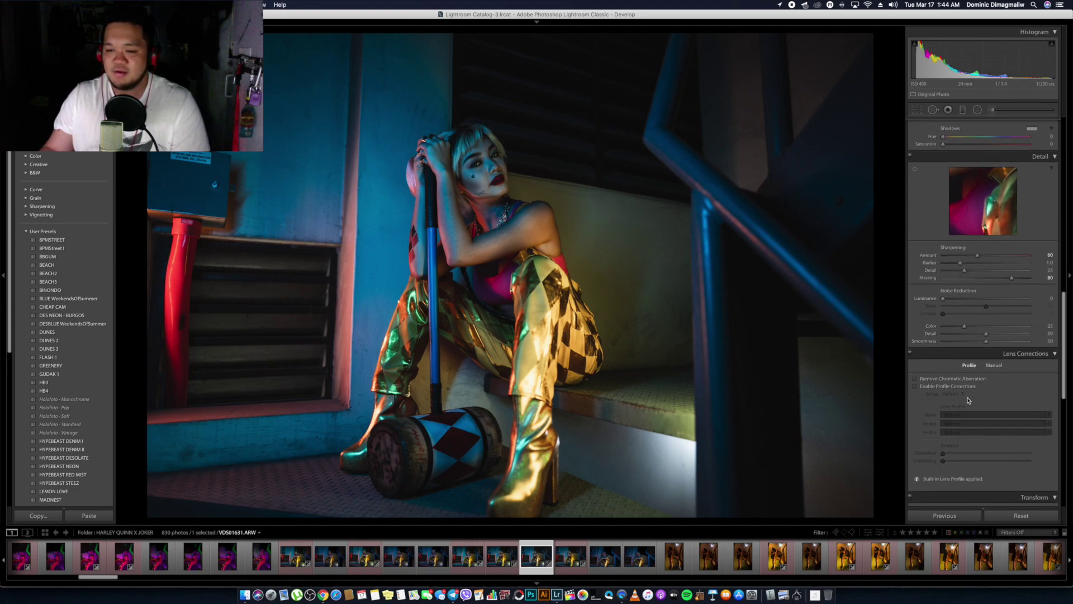
{"action": "left_click", "coordinate": [943, 382]}
{"action": "scroll", "coordinate": [961, 393], "scroll_direction": "down", "scroll_amount": 4}
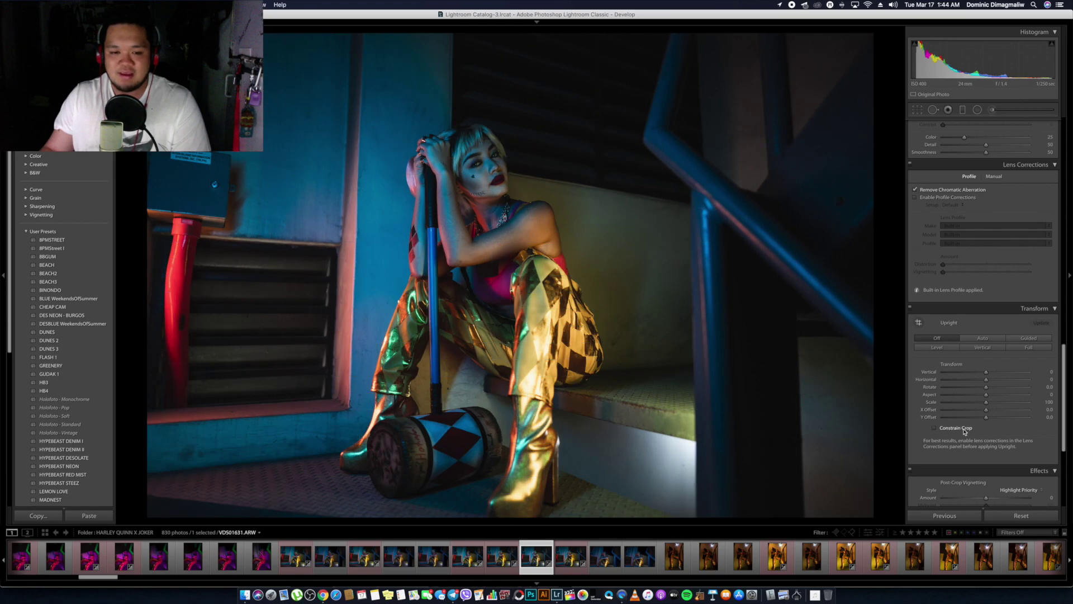
{"action": "scroll", "coordinate": [966, 427], "scroll_direction": "down", "scroll_amount": 2}
{"action": "scroll", "coordinate": [966, 425], "scroll_direction": "down", "scroll_amount": 2}
{"action": "scroll", "coordinate": [966, 425], "scroll_direction": "up", "scroll_amount": 1}
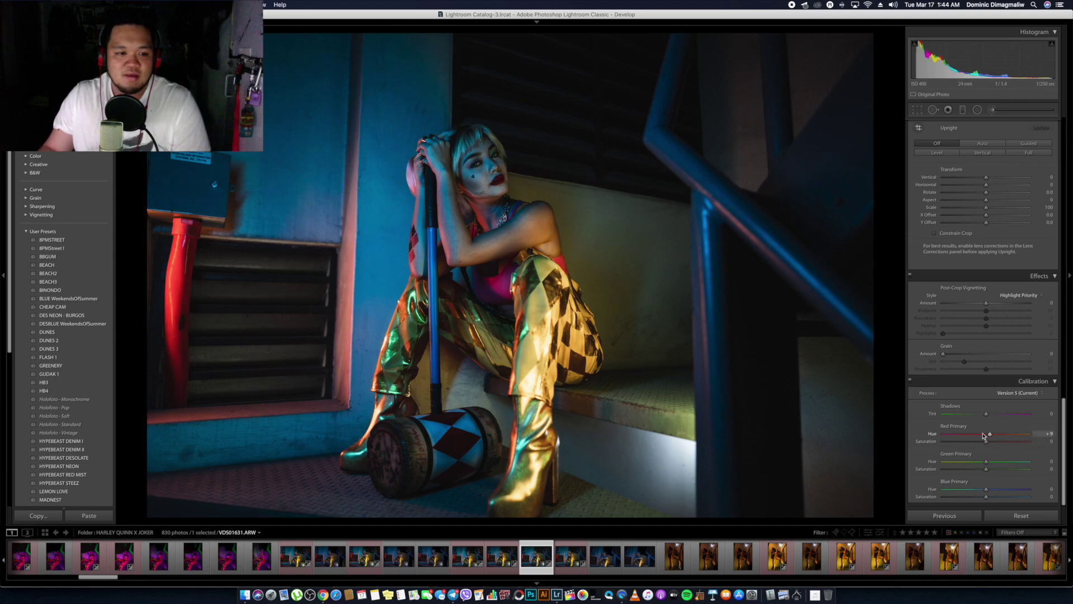
Raise Calibration Blue Primary saturation to about +38, undoing trial red, green and blue primary changes.
{"action": "left_click_drag", "start_coordinate": [974, 435], "coordinate": [908, 437]}
{"action": "key", "text": "ctrl+z"}
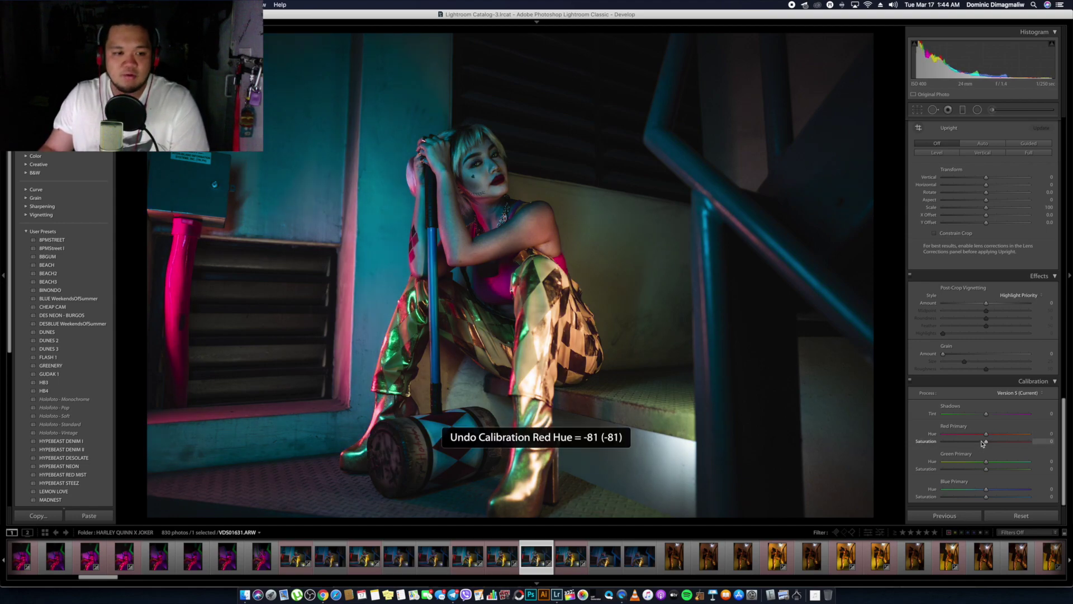
{"action": "key", "text": "ctrl+z"}
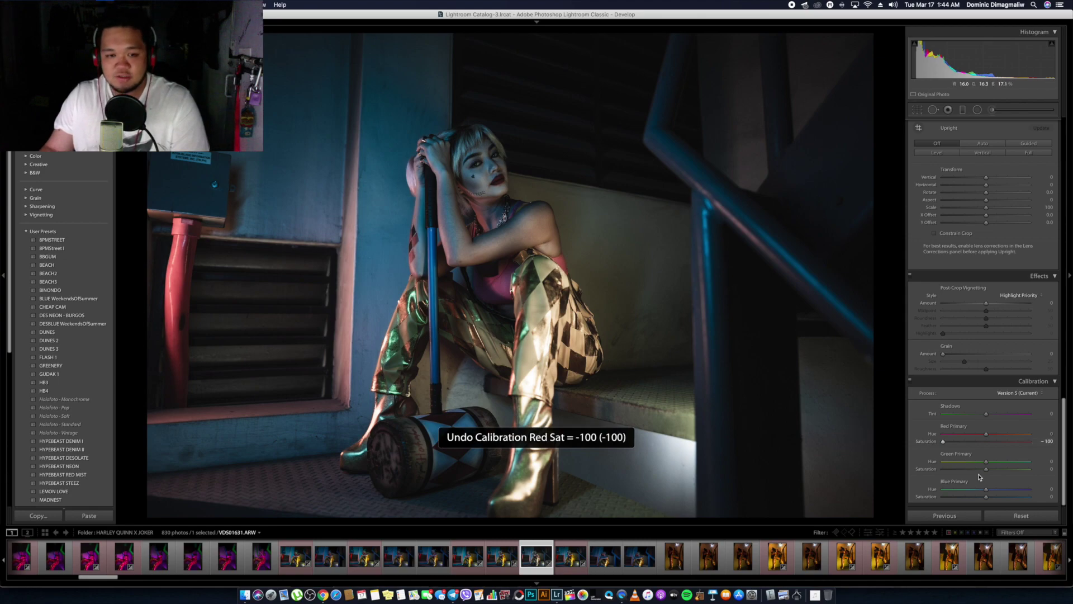
{"action": "left_click_drag", "start_coordinate": [988, 470], "coordinate": [1031, 468]}
{"action": "key", "text": "ctrl+z"}
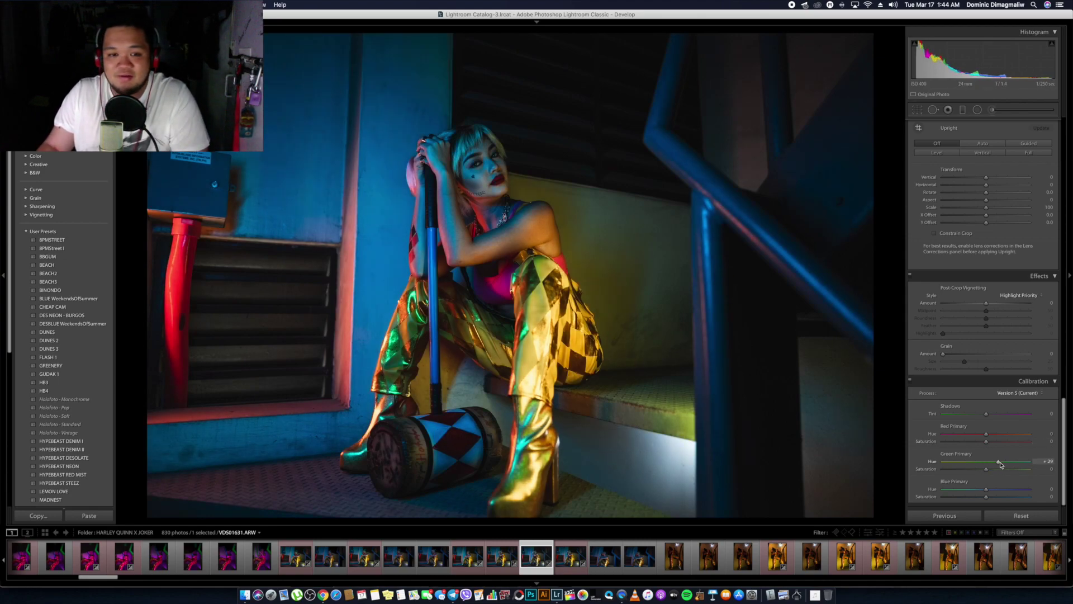
{"action": "mouse_move", "coordinate": [987, 461]}
{"action": "left_mouse_down"}
{"action": "mouse_move", "coordinate": [1017, 461]}
{"action": "mouse_move", "coordinate": [888, 452]}
{"action": "left_mouse_up"}
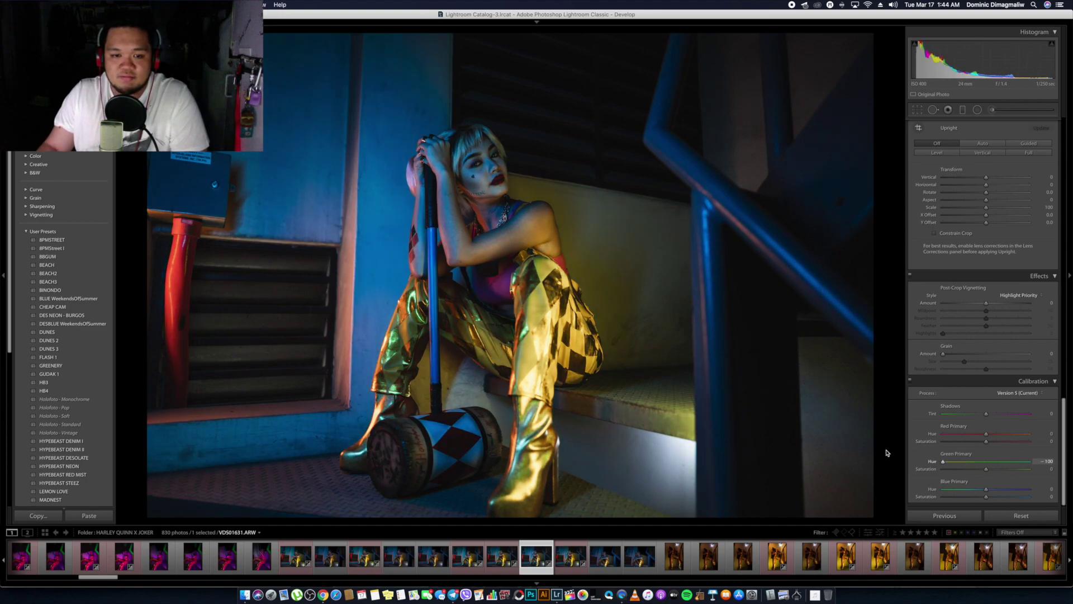
{"action": "key", "text": "super+z"}
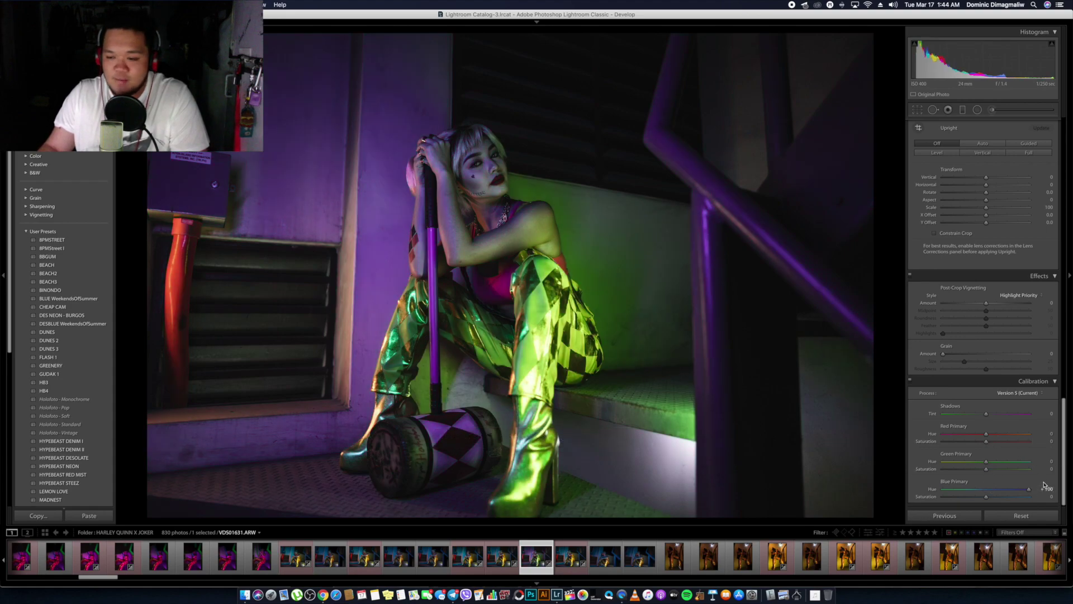
{"action": "key", "text": "super+z"}
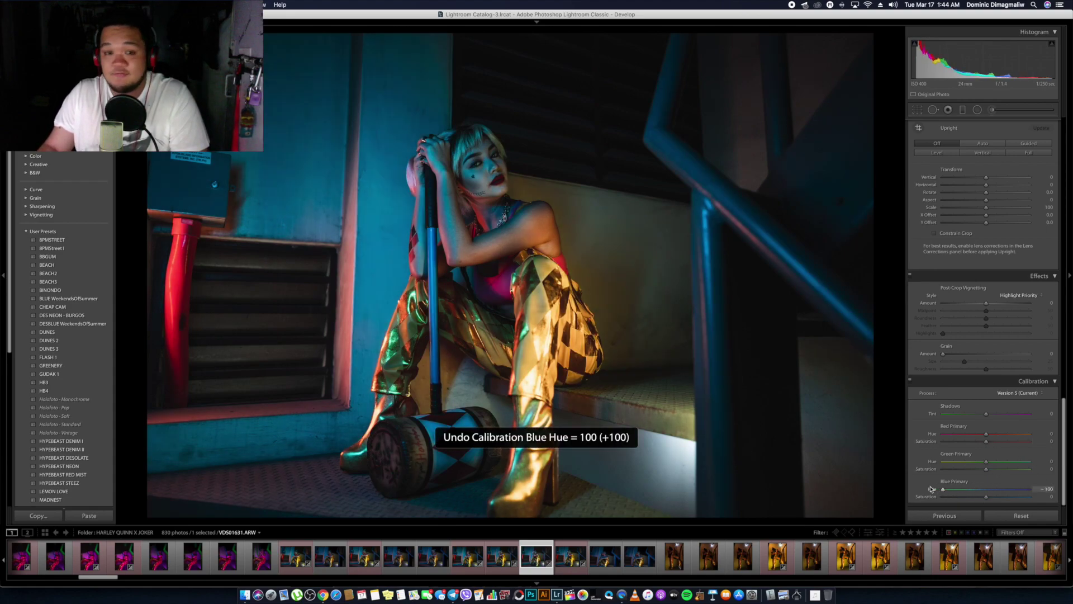
{"action": "key", "text": "super+z"}
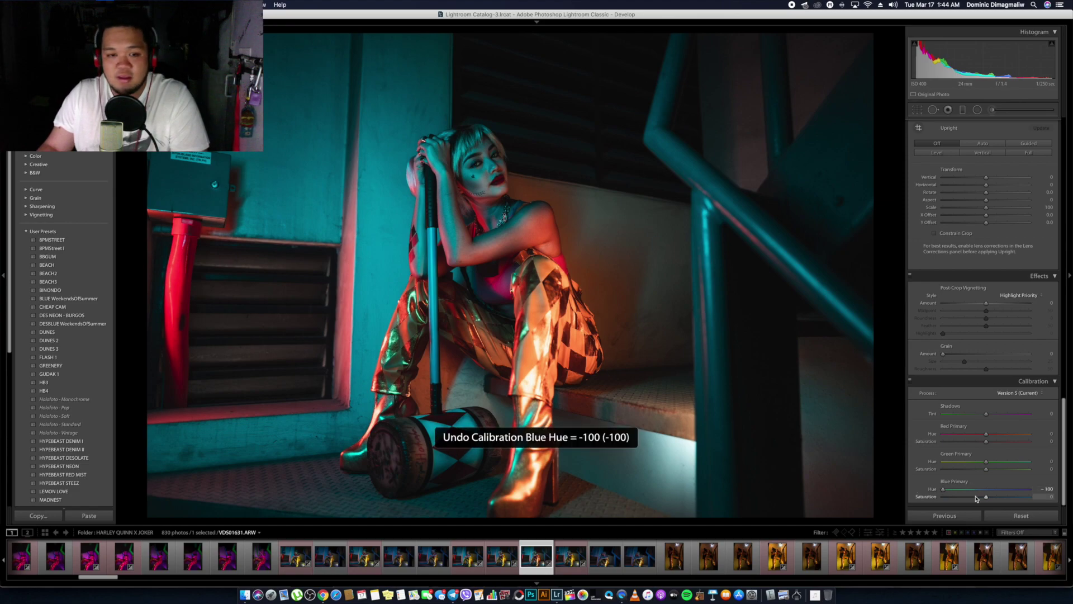
{"action": "mouse_move", "coordinate": [981, 497]}
{"action": "left_mouse_down"}
{"action": "mouse_move", "coordinate": [966, 497]}
{"action": "mouse_move", "coordinate": [990, 497]}
{"action": "left_mouse_up"}
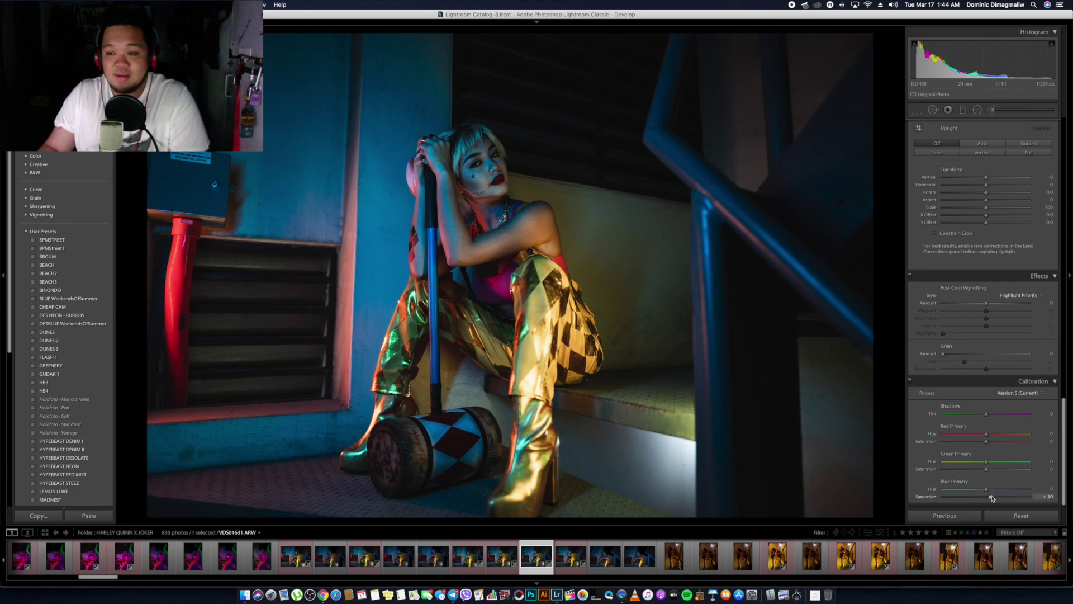
Tint split-tone highlights teal at Hue 176, Saturation 29, and reset a trial shadow saturation to 0.
{"action": "scroll", "coordinate": [986, 447], "scroll_direction": "up", "scroll_amount": 3}
{"action": "scroll", "coordinate": [978, 391], "scroll_direction": "up", "scroll_amount": 2}
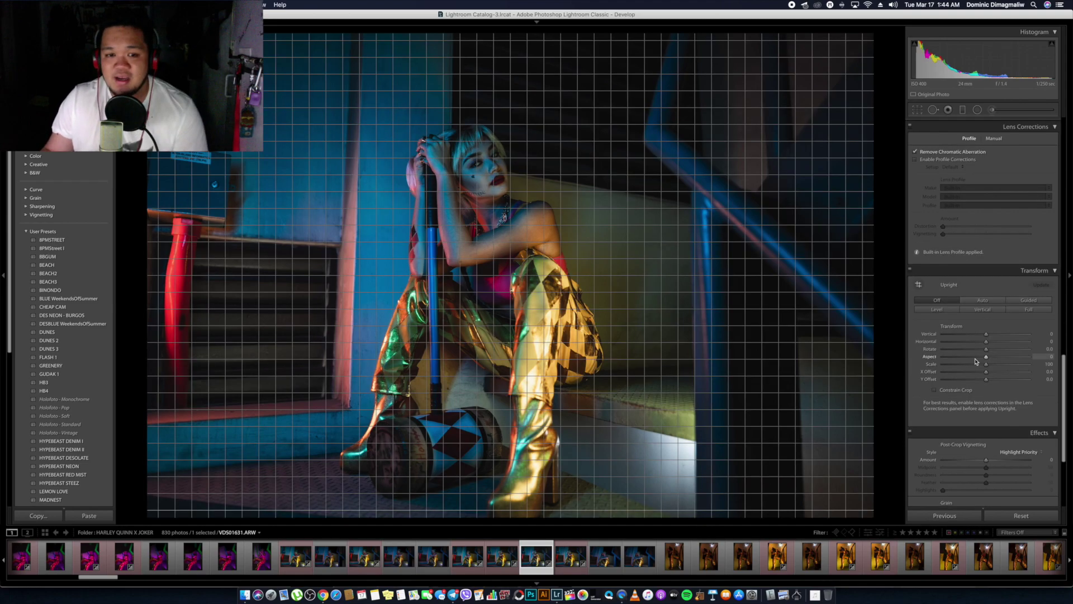
{"action": "scroll", "coordinate": [975, 361], "scroll_direction": "up", "scroll_amount": 4}
{"action": "scroll", "coordinate": [978, 352], "scroll_direction": "up", "scroll_amount": 2}
{"action": "scroll", "coordinate": [998, 324], "scroll_direction": "up", "scroll_amount": 2}
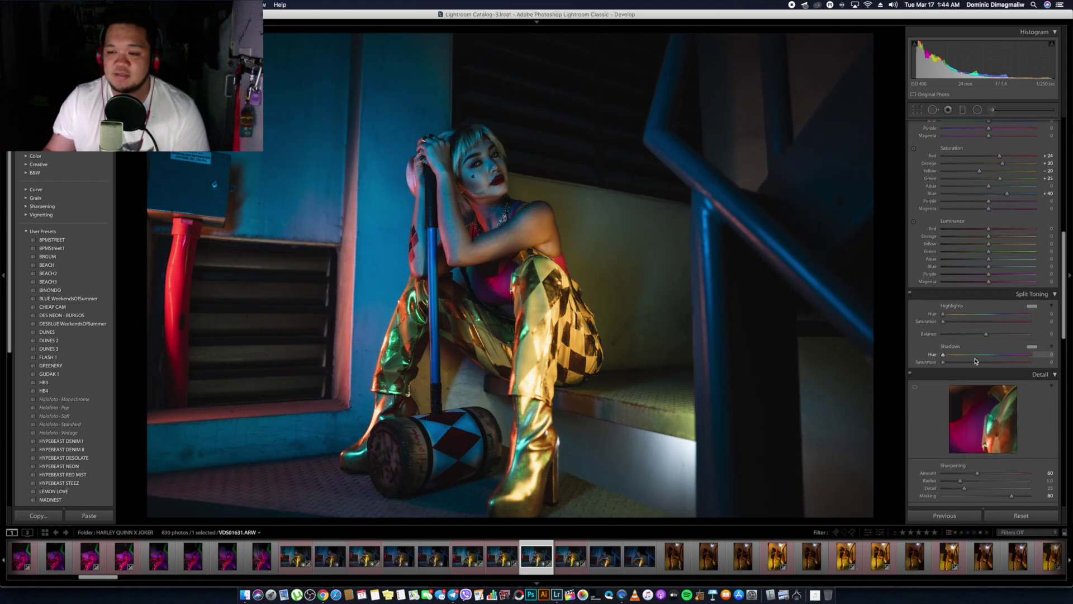
{"action": "left_click", "coordinate": [998, 314]}
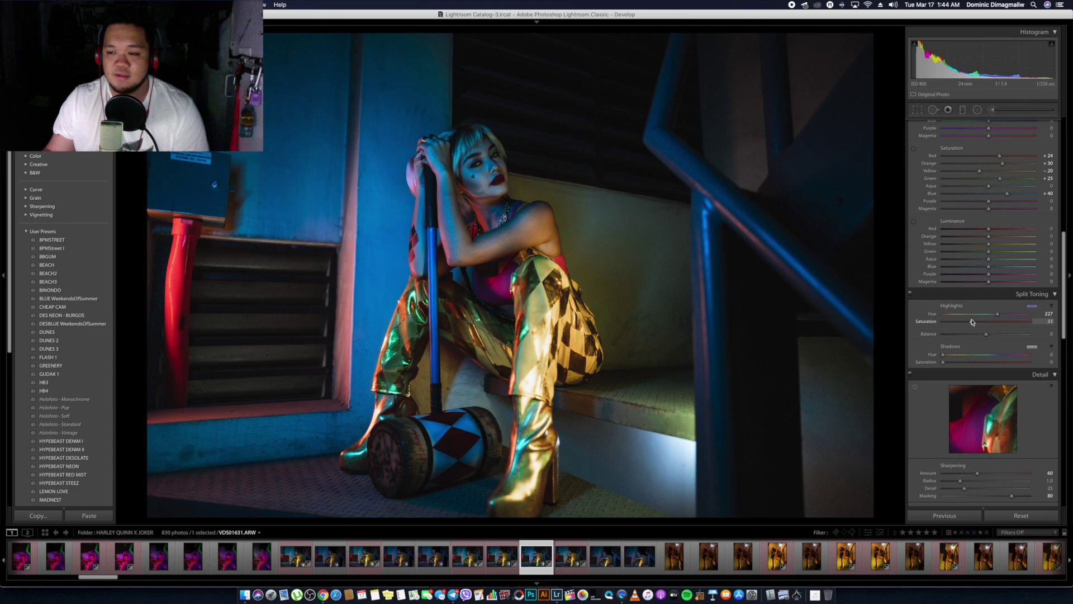
{"action": "left_click", "coordinate": [979, 314]}
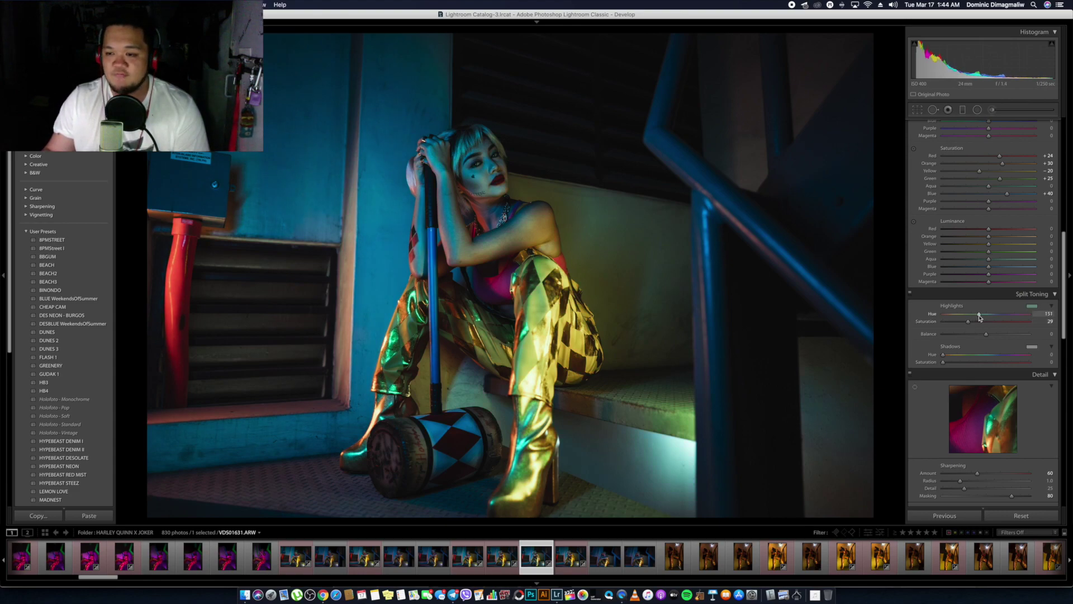
{"action": "left_click_drag", "start_coordinate": [982, 314], "coordinate": [985, 315]}
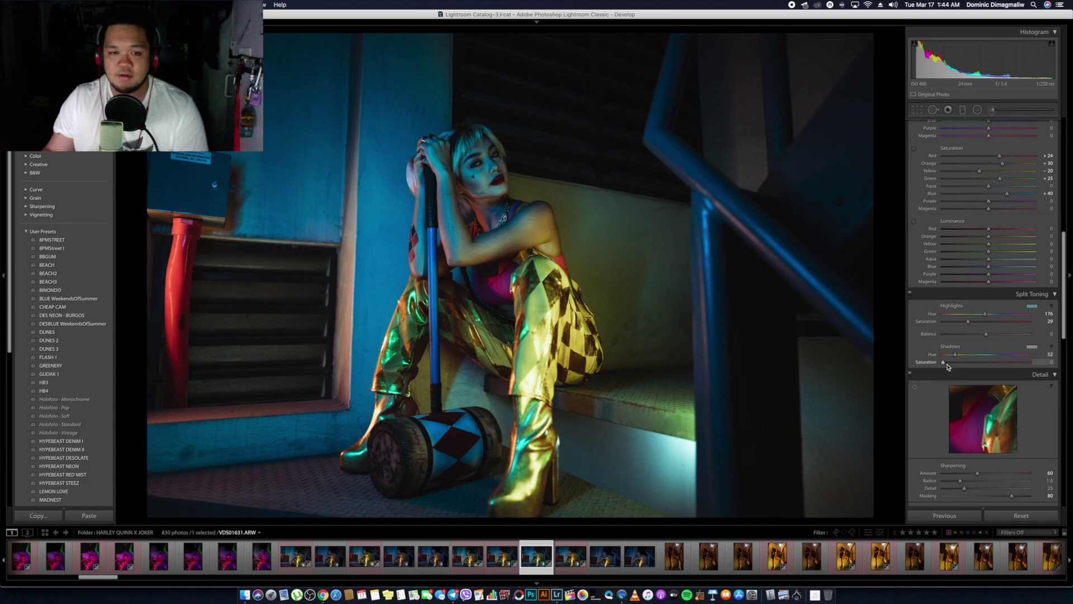
{"action": "left_click_drag", "start_coordinate": [945, 362], "coordinate": [962, 364]}
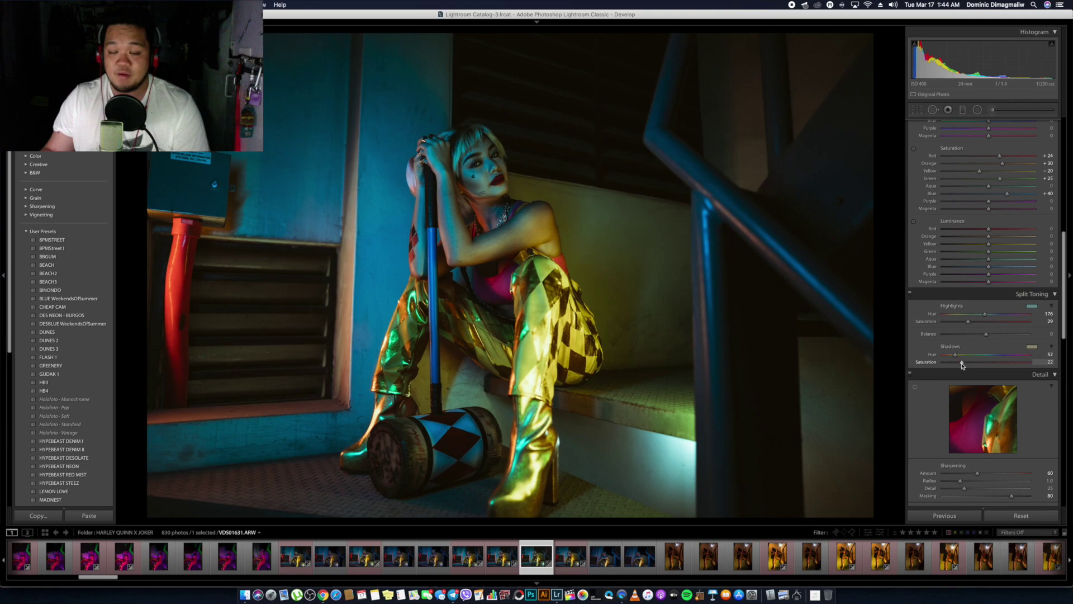
{"action": "double_click", "coordinate": [934, 364]}
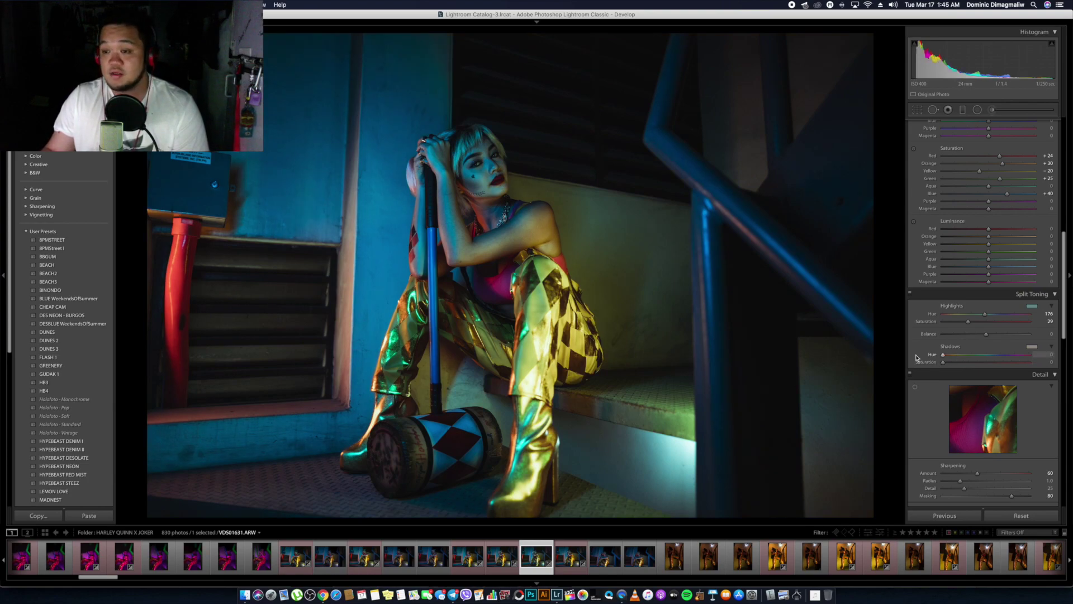
Lift the tone curve midpoint slightly to brighten the midtones.
{"action": "scroll", "coordinate": [984, 280], "scroll_direction": "up", "scroll_amount": 5}
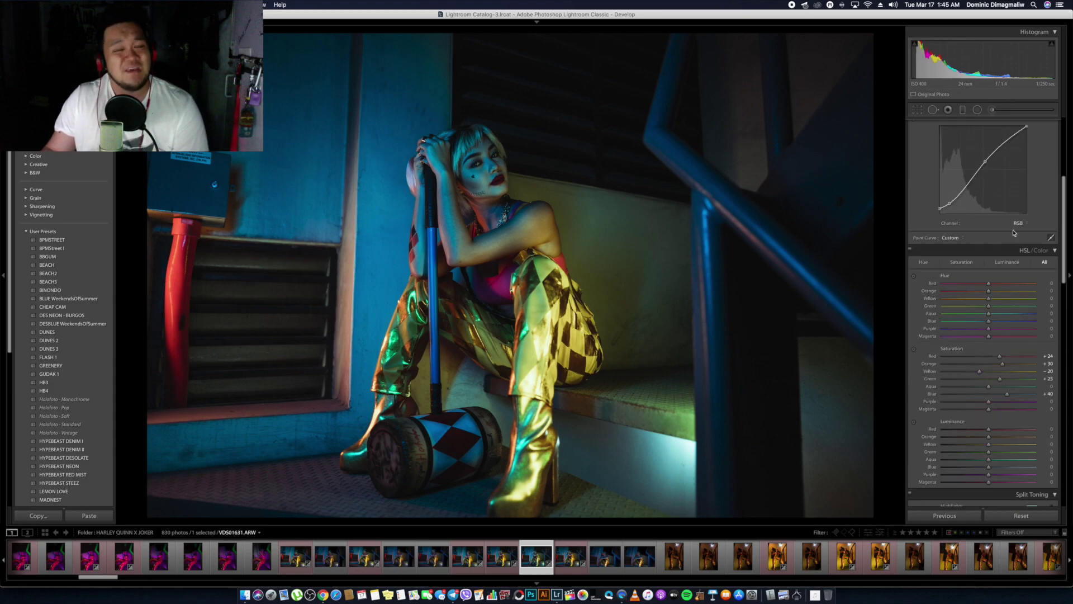
{"action": "scroll", "coordinate": [1006, 227], "scroll_direction": "up", "scroll_amount": 2}
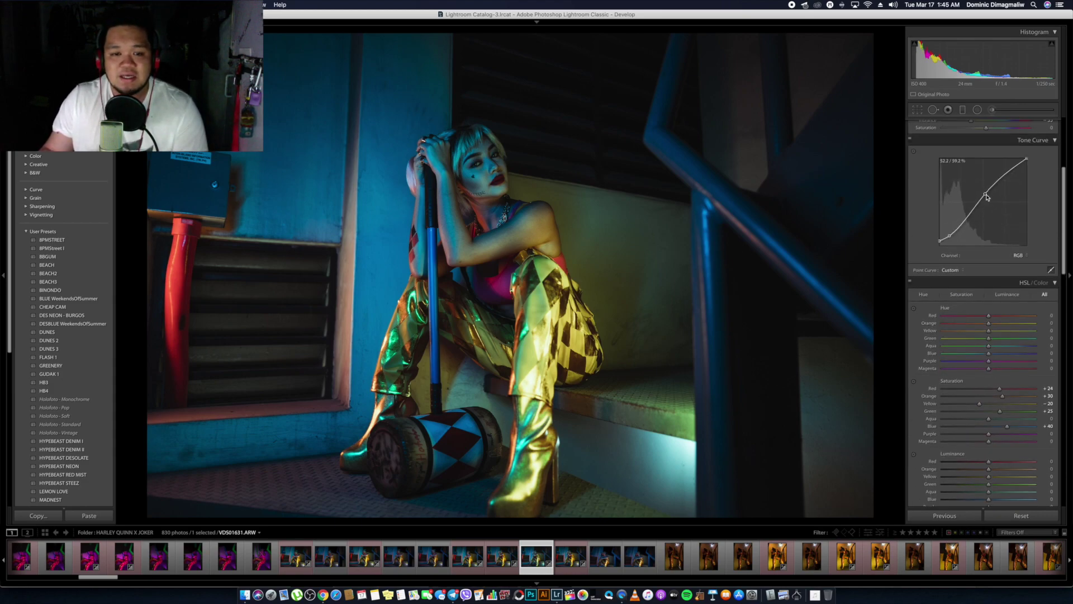
{"action": "left_click_drag", "start_coordinate": [985, 194], "coordinate": [987, 191]}
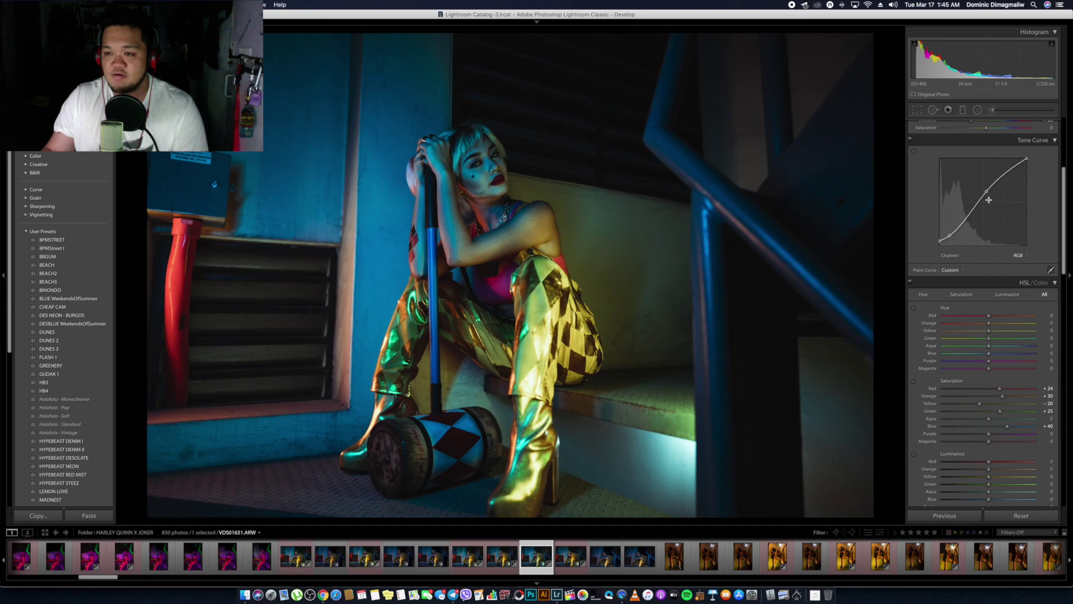
Warm the white balance temperature to 5,986 in the Basic panel.
{"action": "scroll", "coordinate": [987, 188], "scroll_direction": "up", "scroll_amount": 6}
{"action": "scroll", "coordinate": [988, 181], "scroll_direction": "up", "scroll_amount": 2}
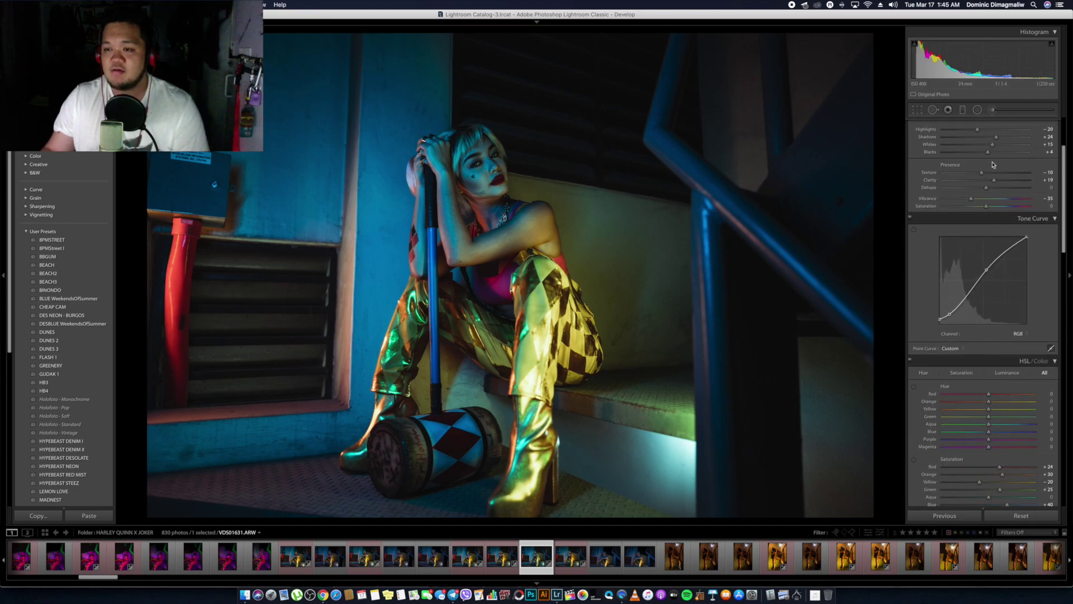
{"action": "scroll", "coordinate": [990, 193], "scroll_direction": "up", "scroll_amount": 2}
{"action": "scroll", "coordinate": [993, 204], "scroll_direction": "up", "scroll_amount": 2}
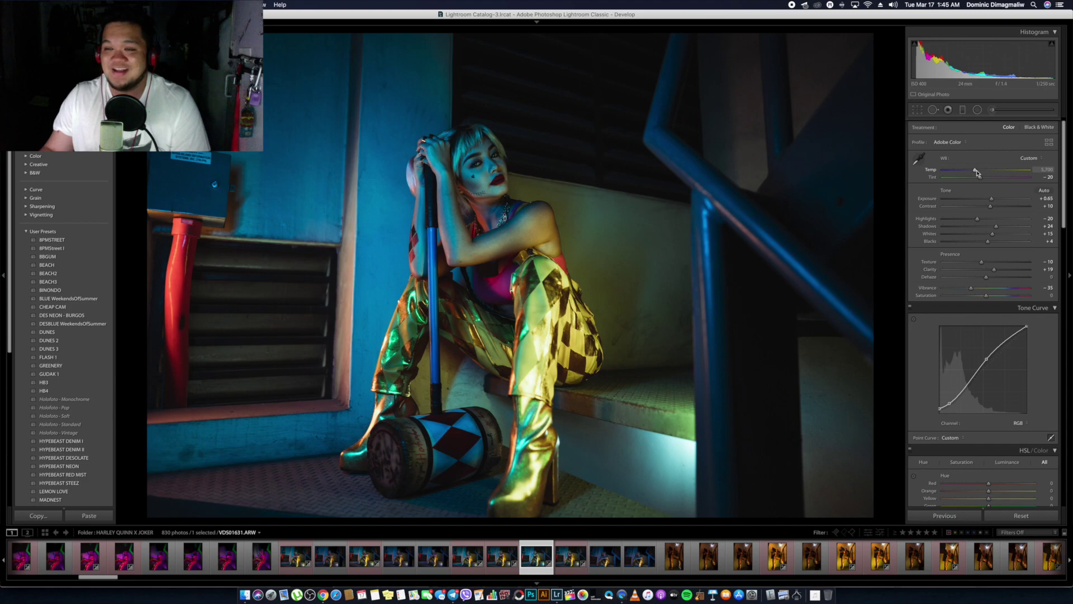
{"action": "left_click_drag", "start_coordinate": [976, 172], "coordinate": [979, 172]}
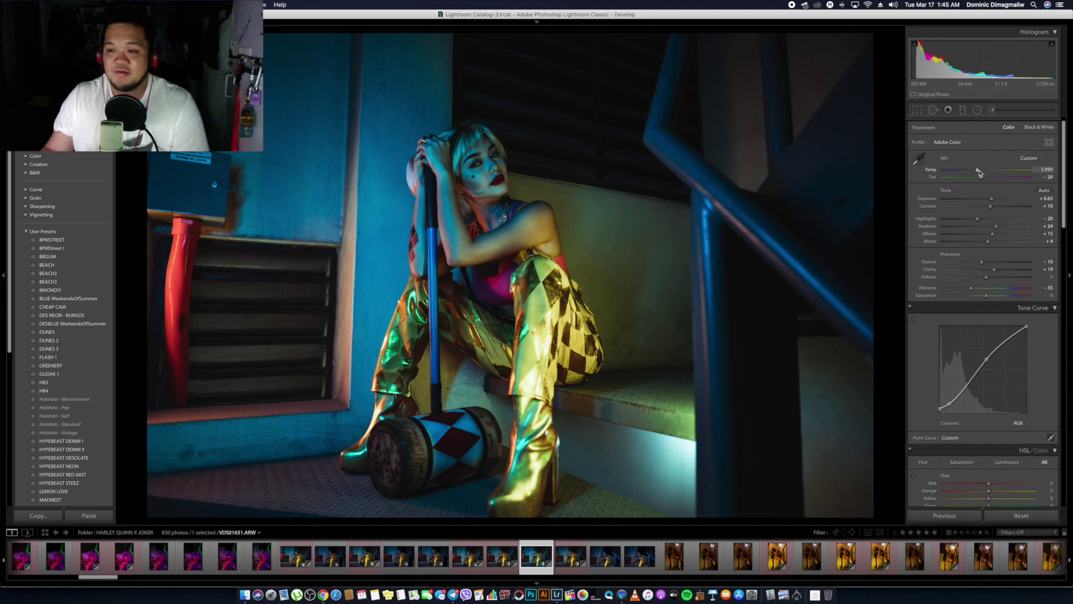
{"action": "left_click_drag", "start_coordinate": [978, 172], "coordinate": [977, 178]}
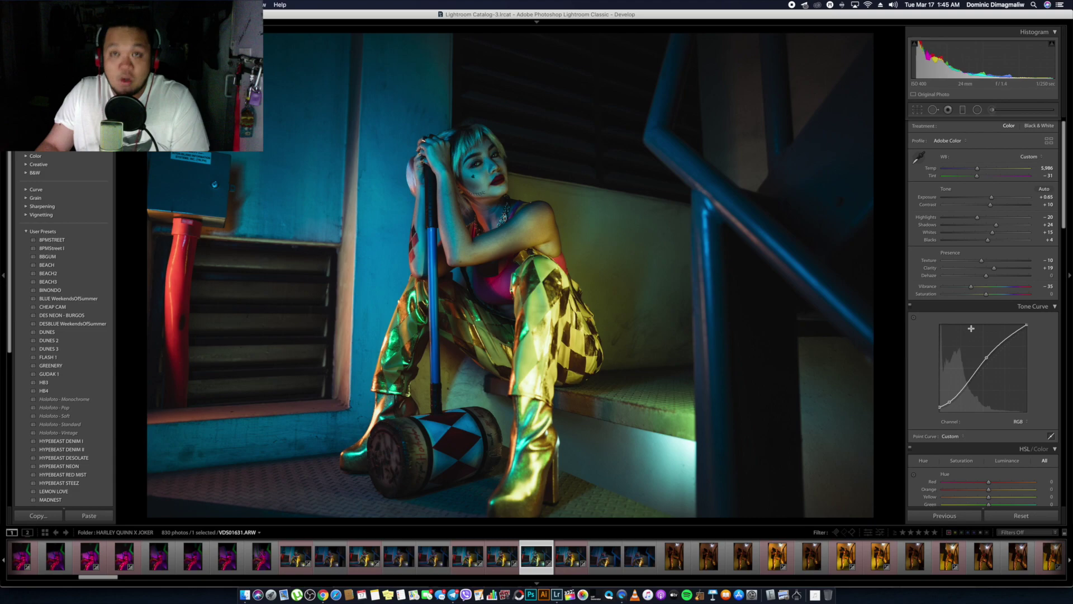
Shift the Yellow hue to −34, undoing a trial aqua desaturation.
{"action": "scroll", "coordinate": [973, 331], "scroll_direction": "down", "scroll_amount": 5}
{"action": "scroll", "coordinate": [977, 335], "scroll_direction": "down", "scroll_amount": 2}
{"action": "scroll", "coordinate": [980, 338], "scroll_direction": "down", "scroll_amount": 3}
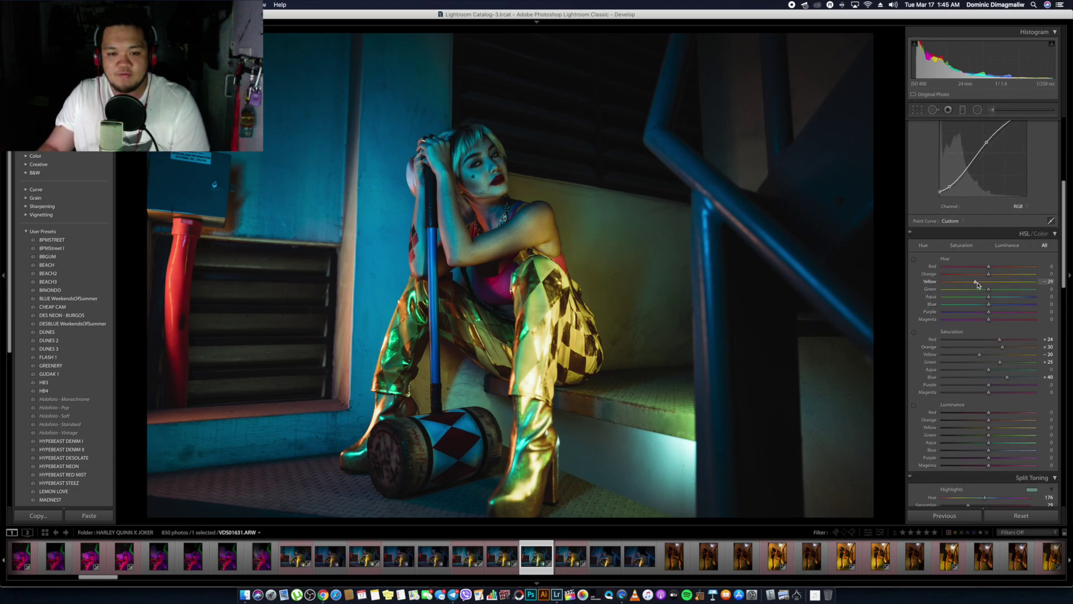
{"action": "left_click_drag", "start_coordinate": [997, 285], "coordinate": [976, 285]}
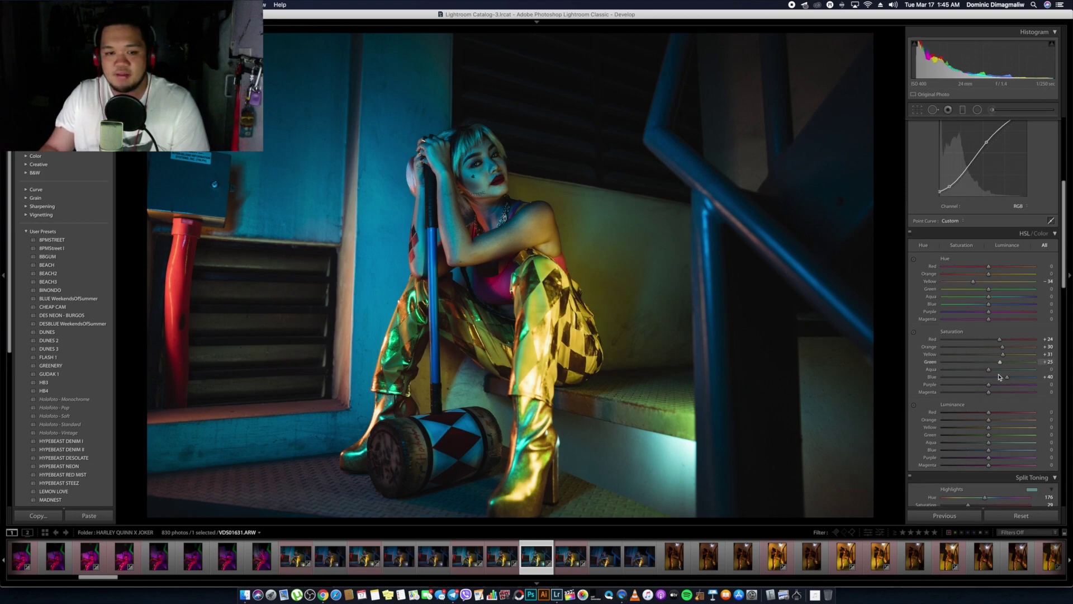
{"action": "left_click_drag", "start_coordinate": [989, 369], "coordinate": [957, 371]}
{"action": "key", "text": "super+z"}
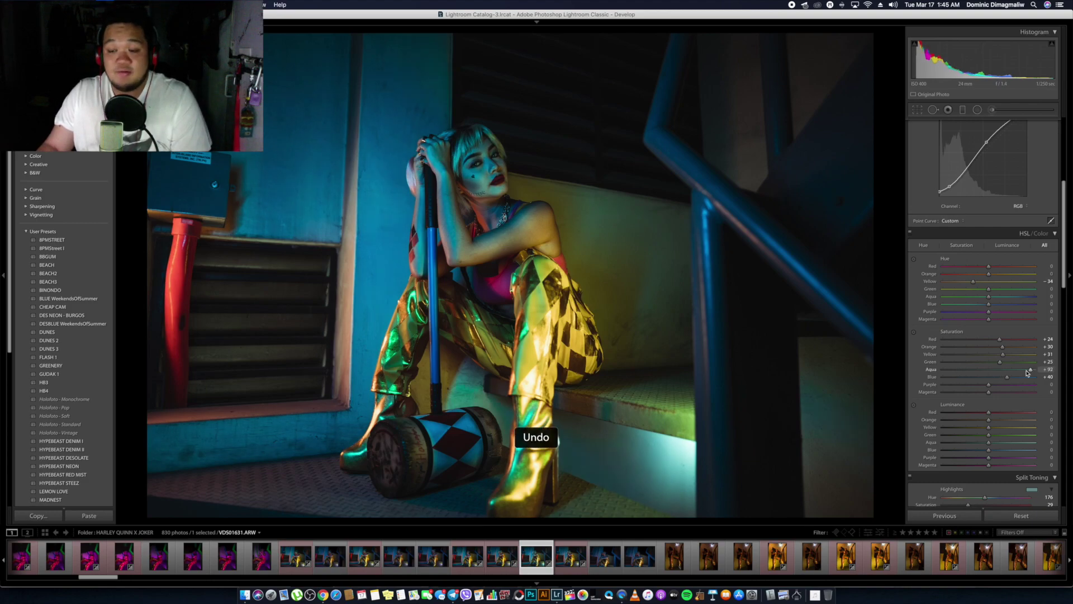
Raise Yellow saturation to +31 and pull the curve midpoint down, undoing a trial orange brightening.
{"action": "scroll", "coordinate": [1006, 296], "scroll_direction": "up", "scroll_amount": 3}
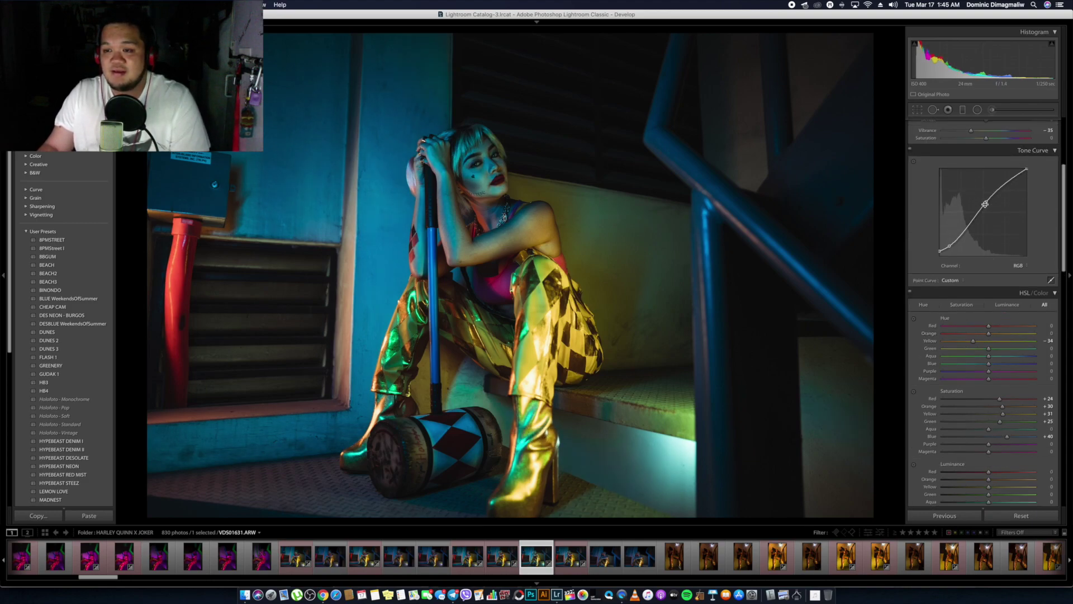
{"action": "left_click_drag", "start_coordinate": [986, 201], "coordinate": [1009, 184]}
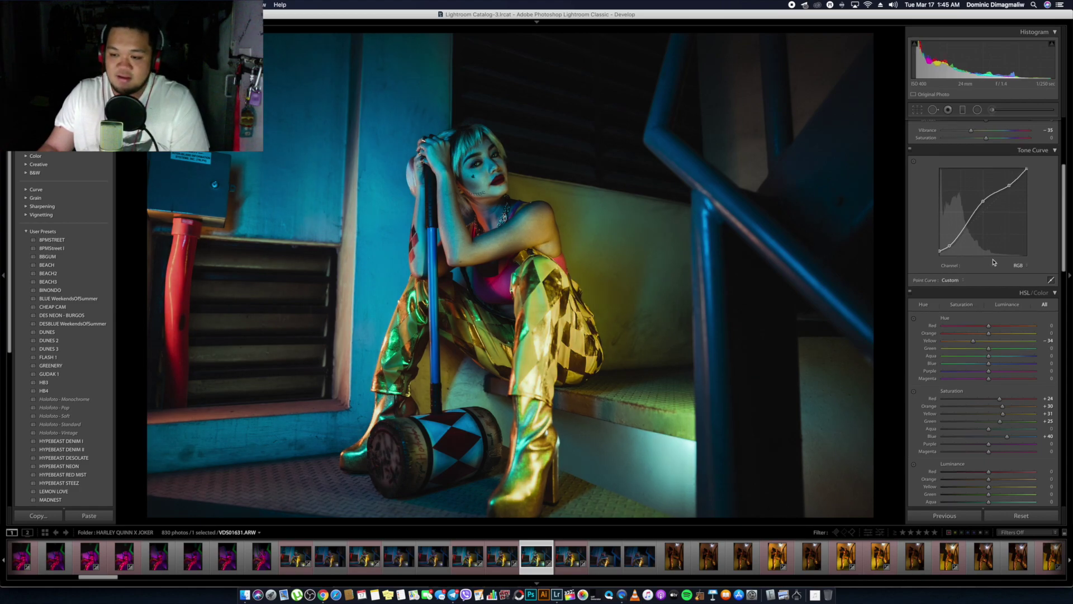
{"action": "scroll", "coordinate": [990, 335], "scroll_direction": "down", "scroll_amount": 4}
{"action": "left_click_drag", "start_coordinate": [989, 382], "coordinate": [1007, 381]}
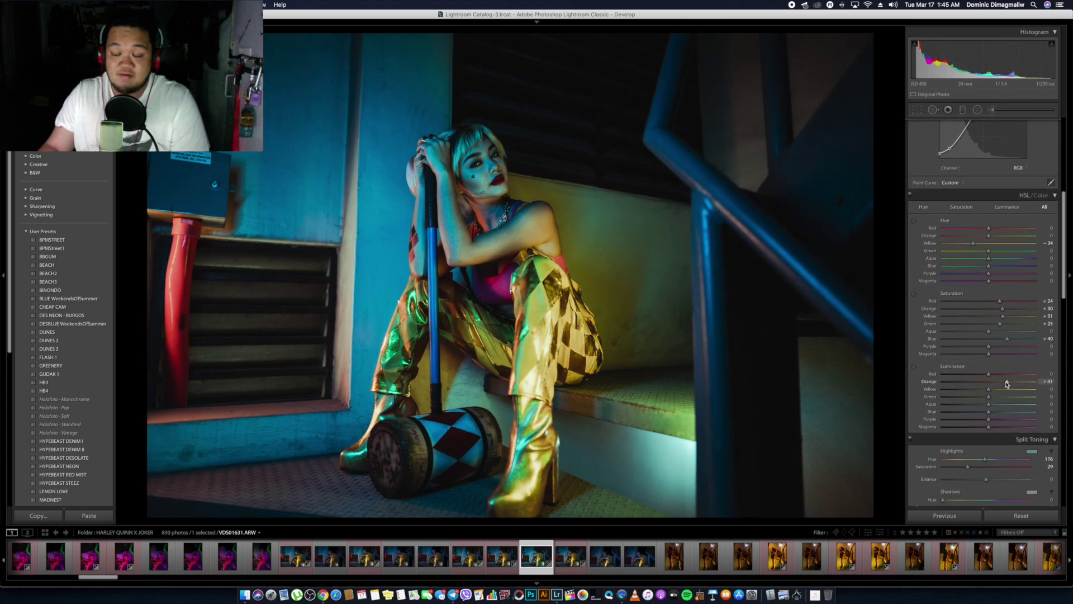
{"action": "key", "text": "super+z"}
{"action": "scroll", "coordinate": [989, 279], "scroll_direction": "up", "scroll_amount": 3}
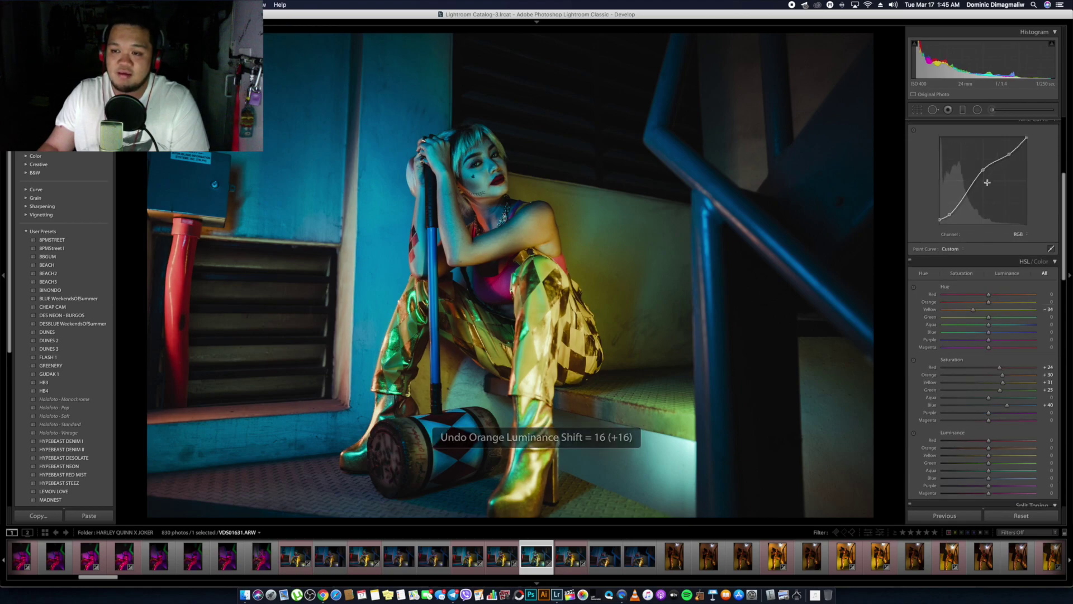
{"action": "left_click_drag", "start_coordinate": [983, 174], "coordinate": [983, 175]}
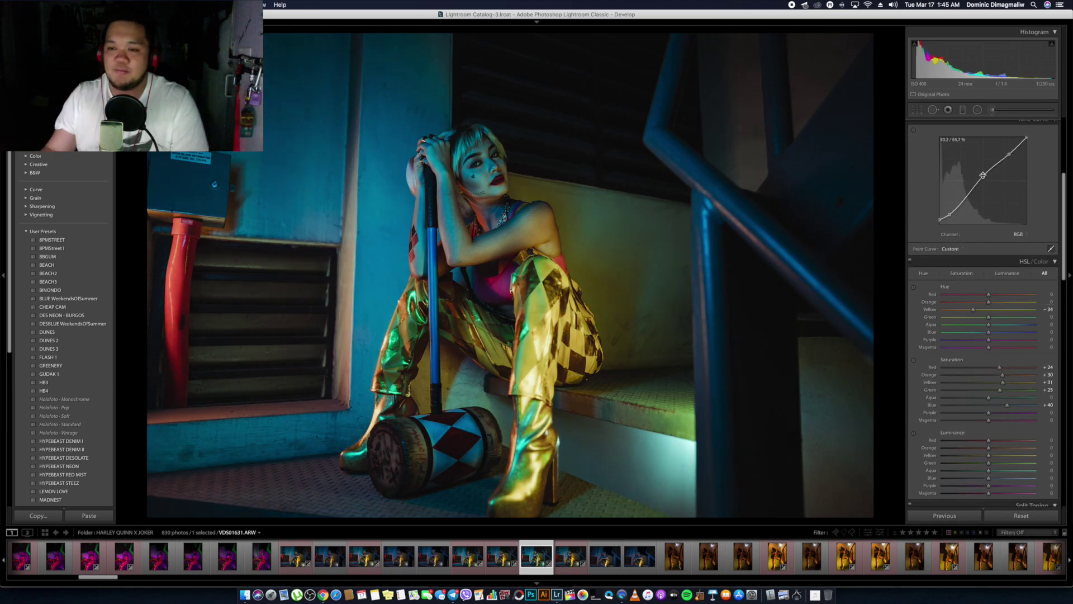
{"action": "scroll", "coordinate": [984, 175], "scroll_direction": "up", "scroll_amount": 3}
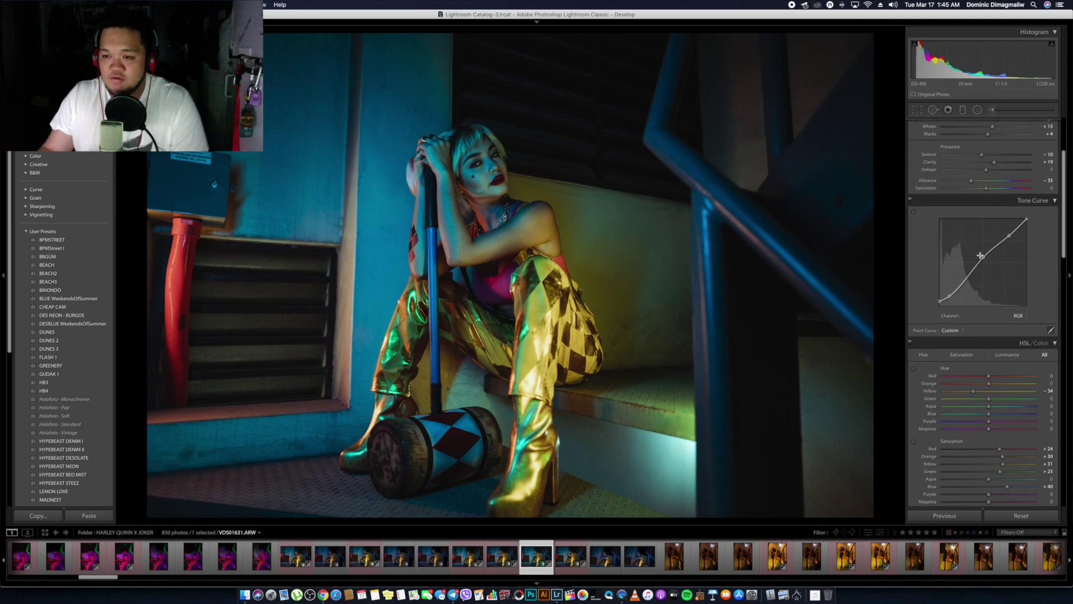
{"action": "scroll", "coordinate": [983, 256], "scroll_direction": "up", "scroll_amount": 3}
Try darkening the Yellow luminance, then undo it.
{"action": "scroll", "coordinate": [985, 268], "scroll_direction": "down", "scroll_amount": 3}
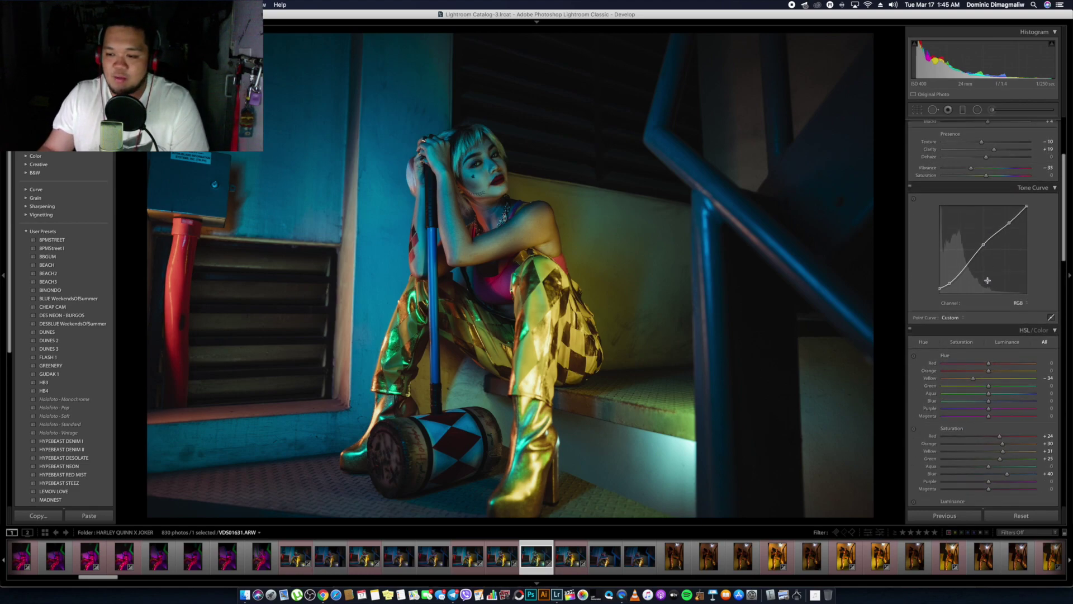
{"action": "scroll", "coordinate": [989, 293], "scroll_direction": "down", "scroll_amount": 1}
{"action": "scroll", "coordinate": [990, 293], "scroll_direction": "down", "scroll_amount": 3}
{"action": "scroll", "coordinate": [989, 330], "scroll_direction": "down", "scroll_amount": 2}
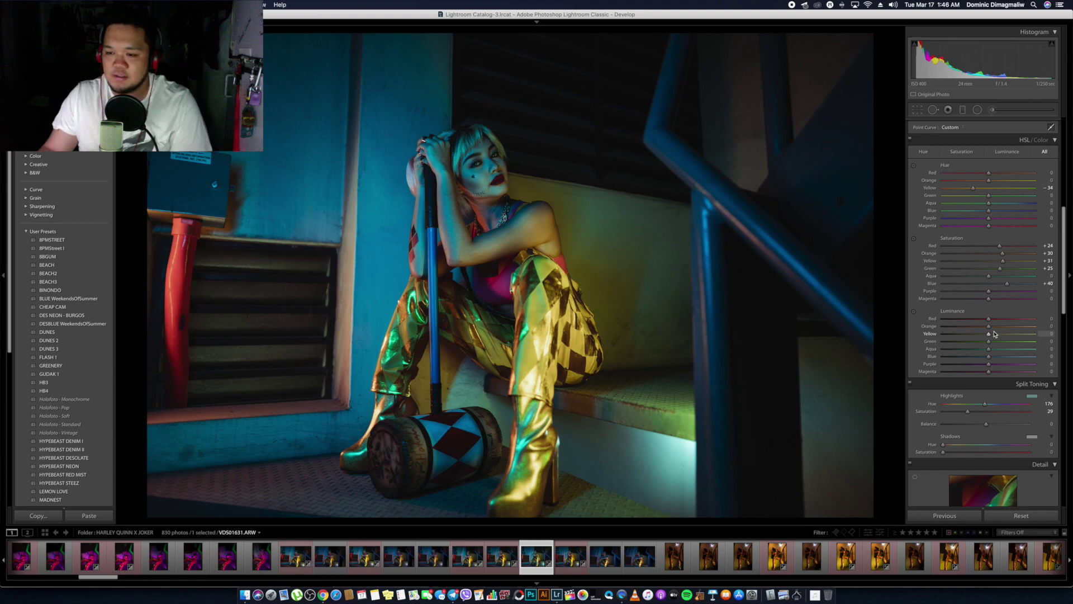
{"action": "left_click_drag", "start_coordinate": [995, 334], "coordinate": [982, 336]}
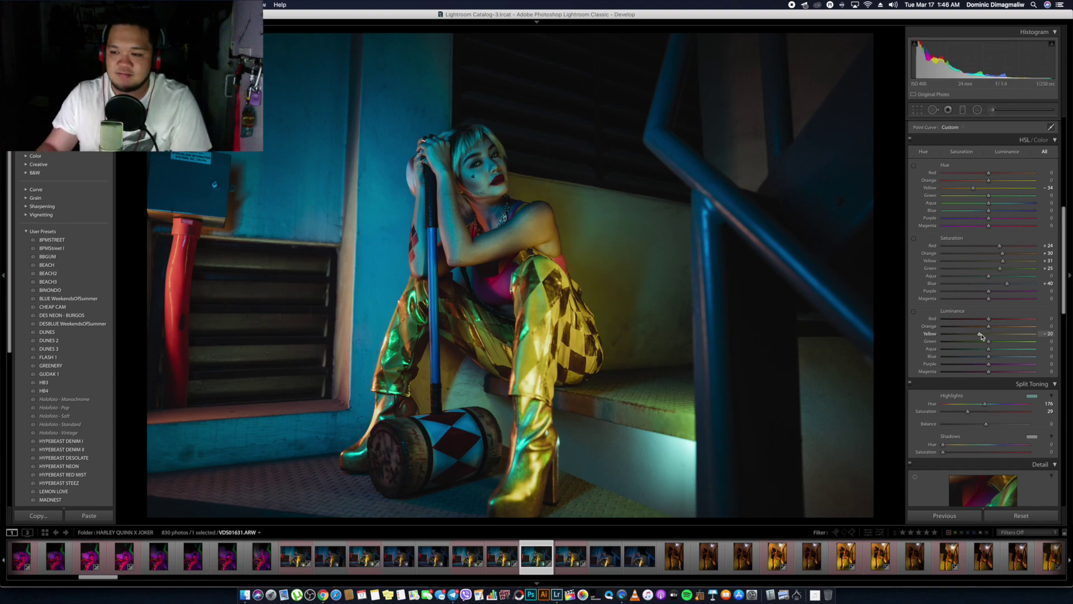
{"action": "key", "text": "ctrl+z"}
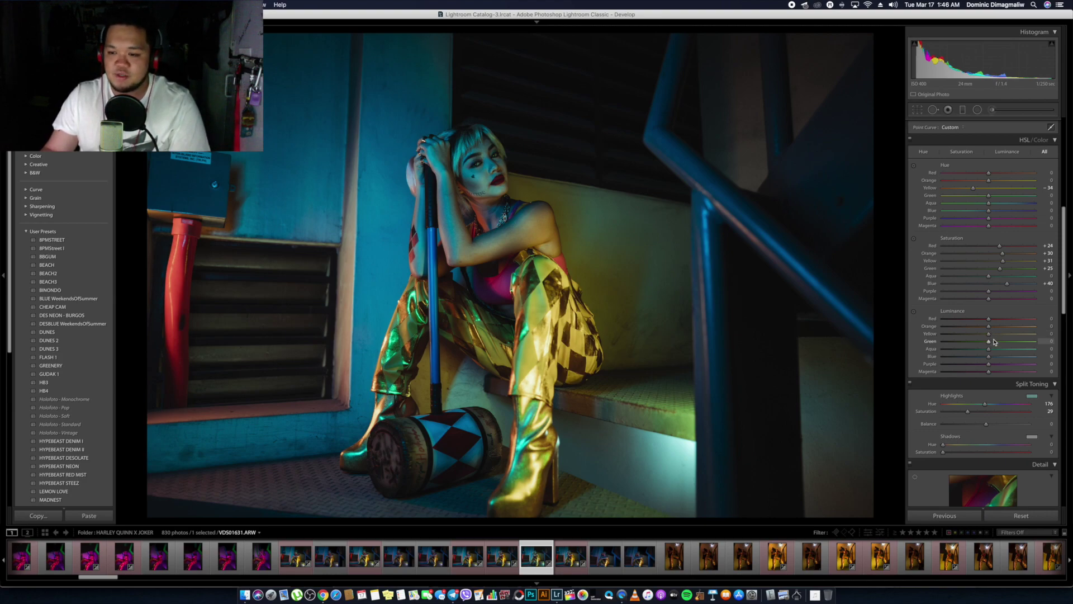
Try a hue-283 shadow tint, then reset Shadows Saturation to 0 for untinted shadows.
{"action": "scroll", "coordinate": [996, 342], "scroll_direction": "down", "scroll_amount": 3}
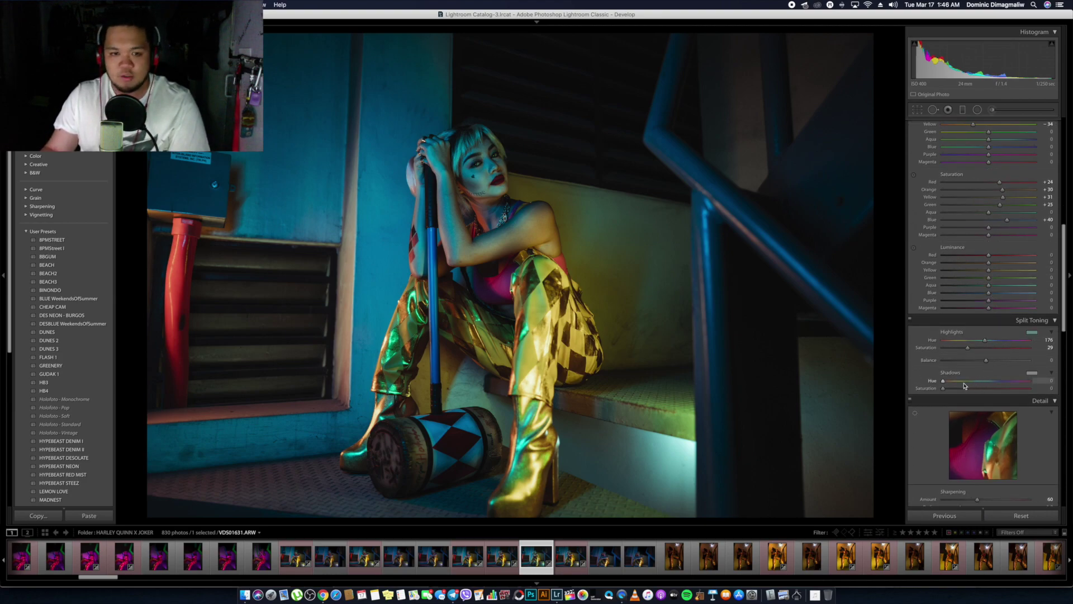
{"action": "mouse_move", "coordinate": [945, 388]}
{"action": "left_mouse_down"}
{"action": "mouse_move", "coordinate": [983, 382]}
{"action": "mouse_move", "coordinate": [948, 394]}
{"action": "left_mouse_up"}
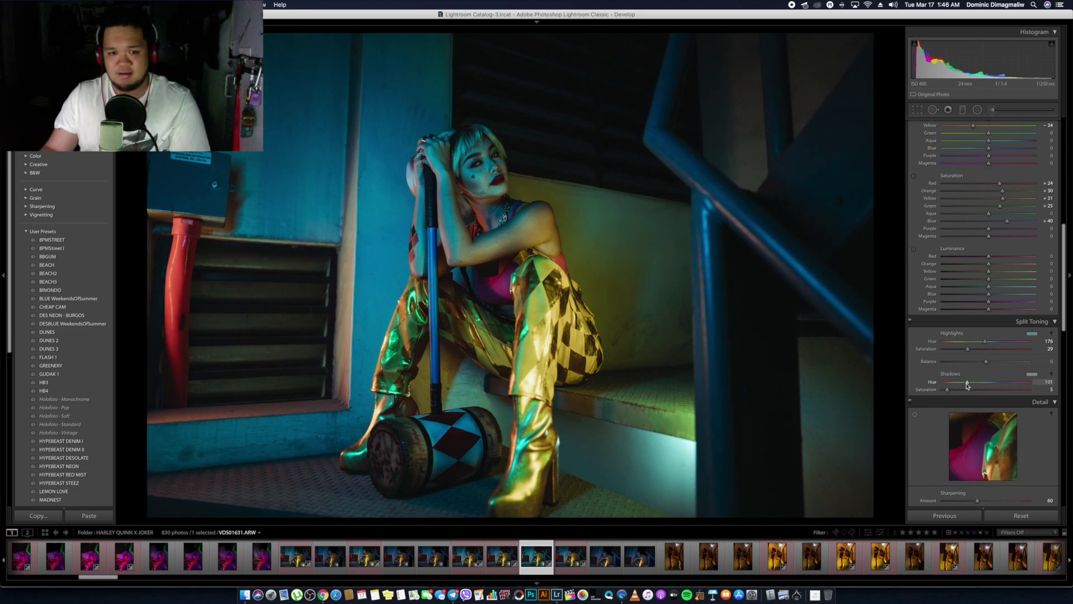
{"action": "left_click_drag", "start_coordinate": [966, 386], "coordinate": [1012, 384]}
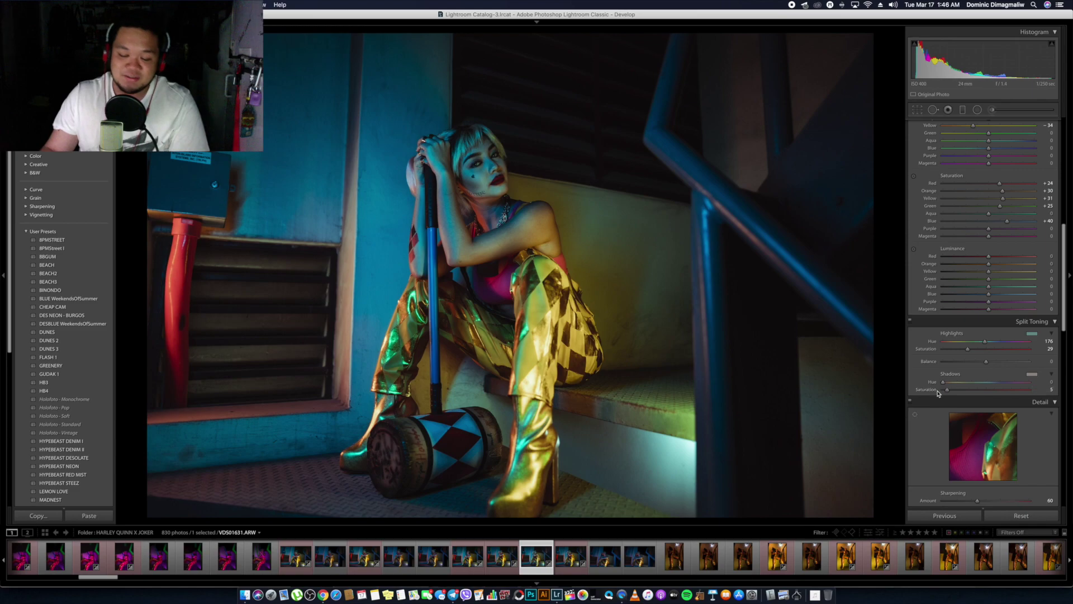
{"action": "double_click", "coordinate": [938, 391]}
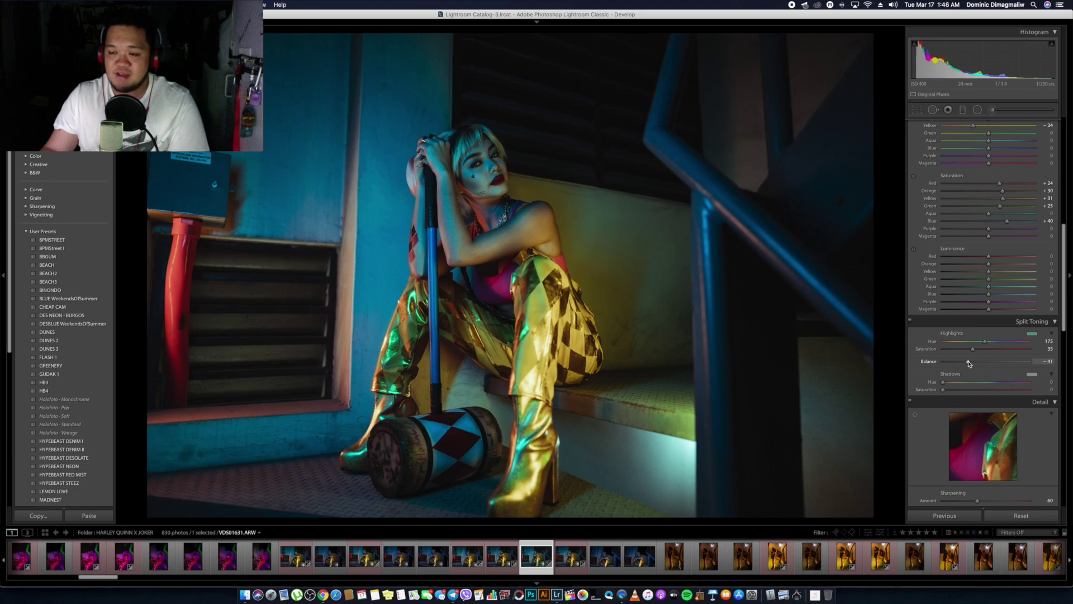
Brighten HSL Orange luminance to +12 and warm the stairs shot's Temp to about 6,950.
{"action": "left_click_drag", "start_coordinate": [988, 263], "coordinate": [994, 263]}
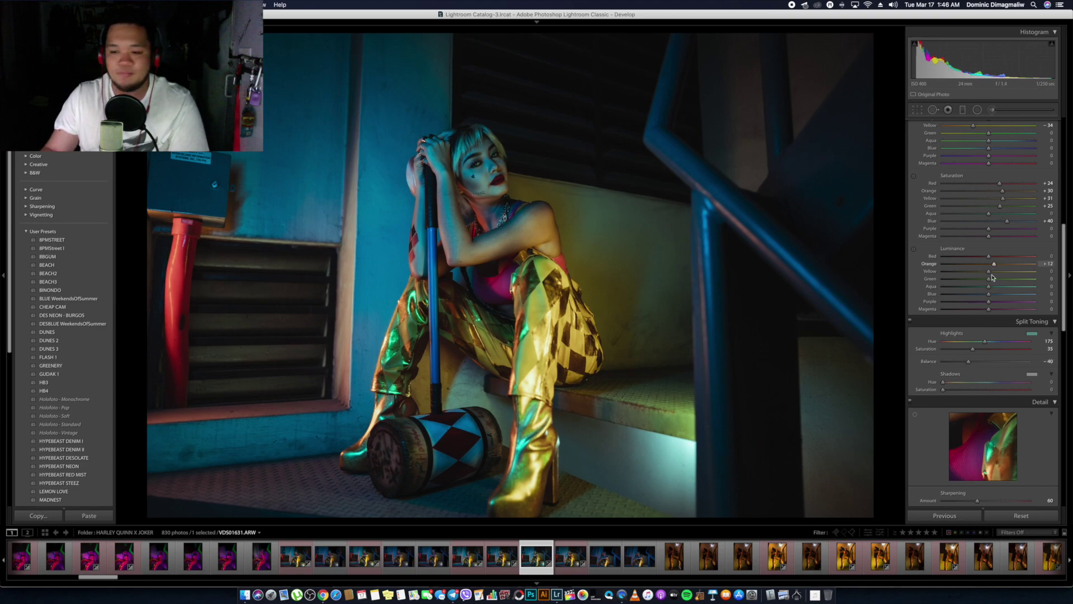
{"action": "scroll", "coordinate": [993, 302], "scroll_direction": "down", "scroll_amount": 5}
{"action": "scroll", "coordinate": [989, 379], "scroll_direction": "down", "scroll_amount": 2}
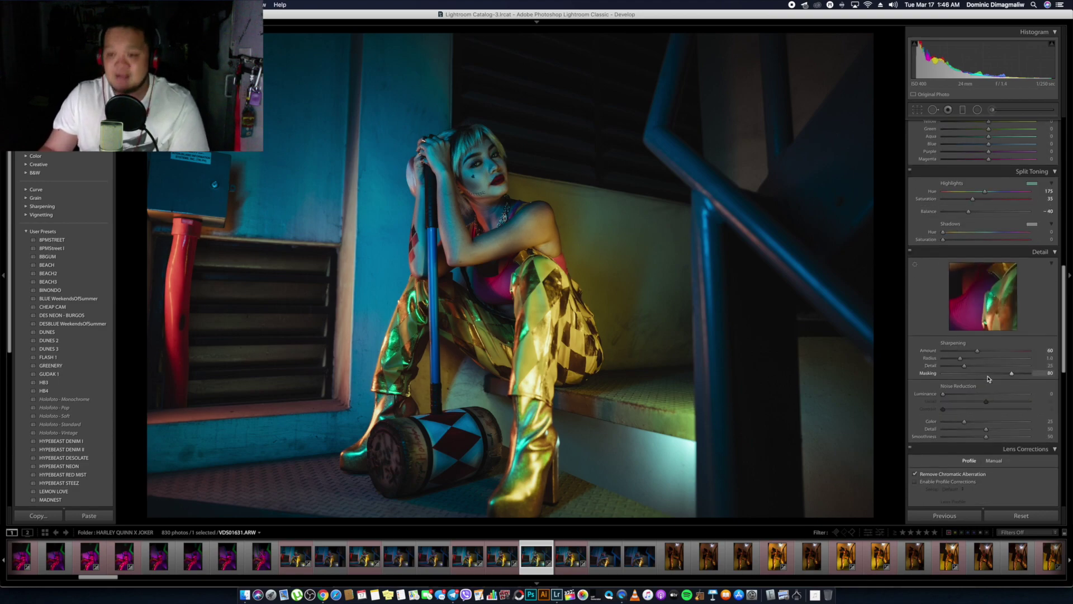
{"action": "scroll", "coordinate": [988, 379], "scroll_direction": "down", "scroll_amount": 5}
{"action": "scroll", "coordinate": [988, 379], "scroll_direction": "down", "scroll_amount": 4}
{"action": "scroll", "coordinate": [989, 378], "scroll_direction": "down", "scroll_amount": 3}
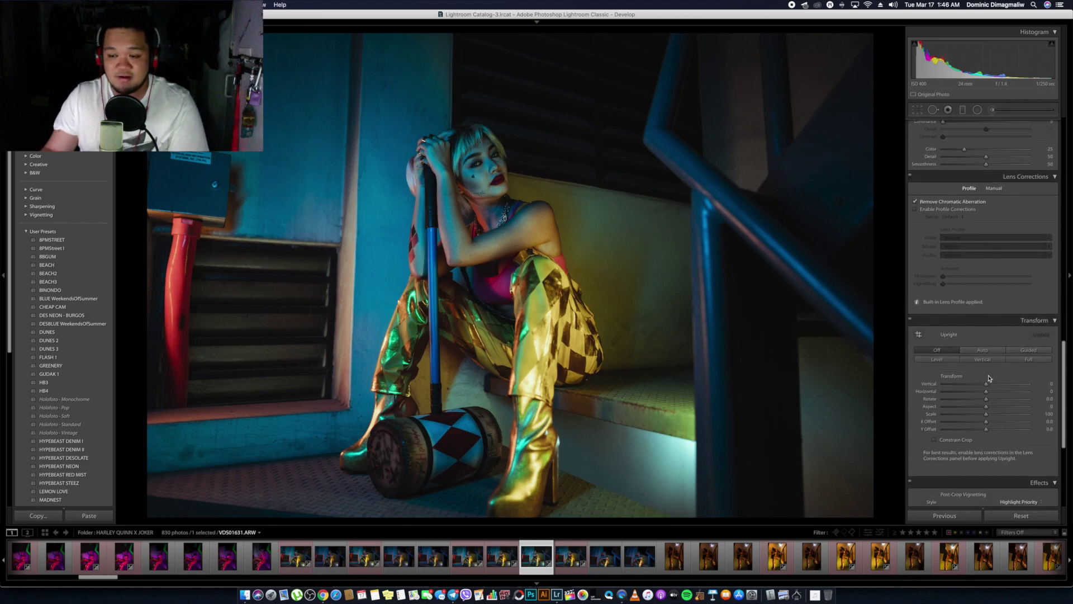
{"action": "scroll", "coordinate": [989, 378], "scroll_direction": "down", "scroll_amount": 4}
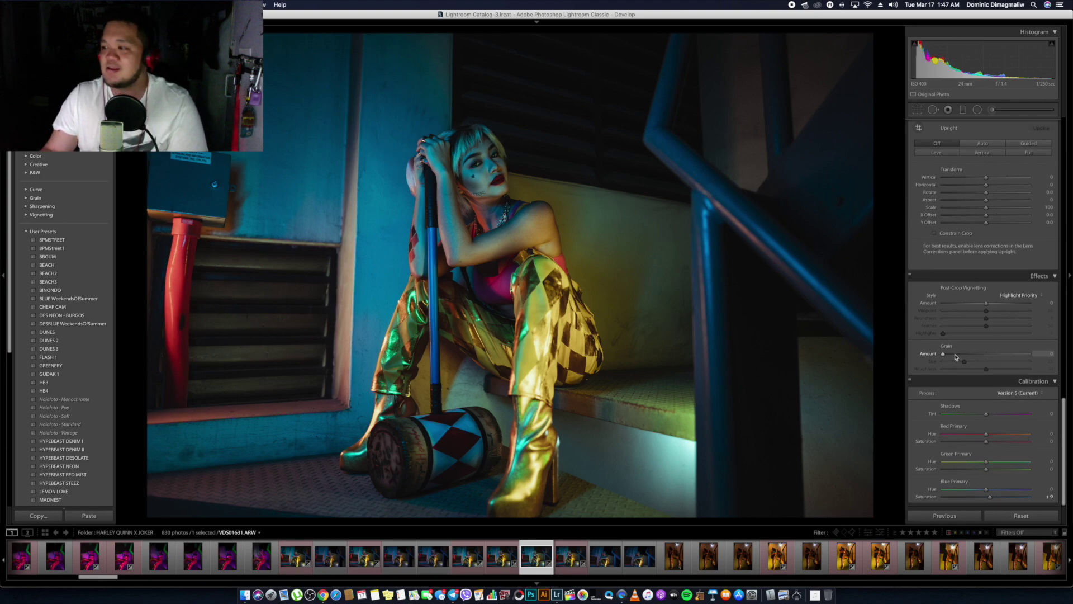
{"action": "scroll", "coordinate": [954, 358], "scroll_direction": "up", "scroll_amount": 10}
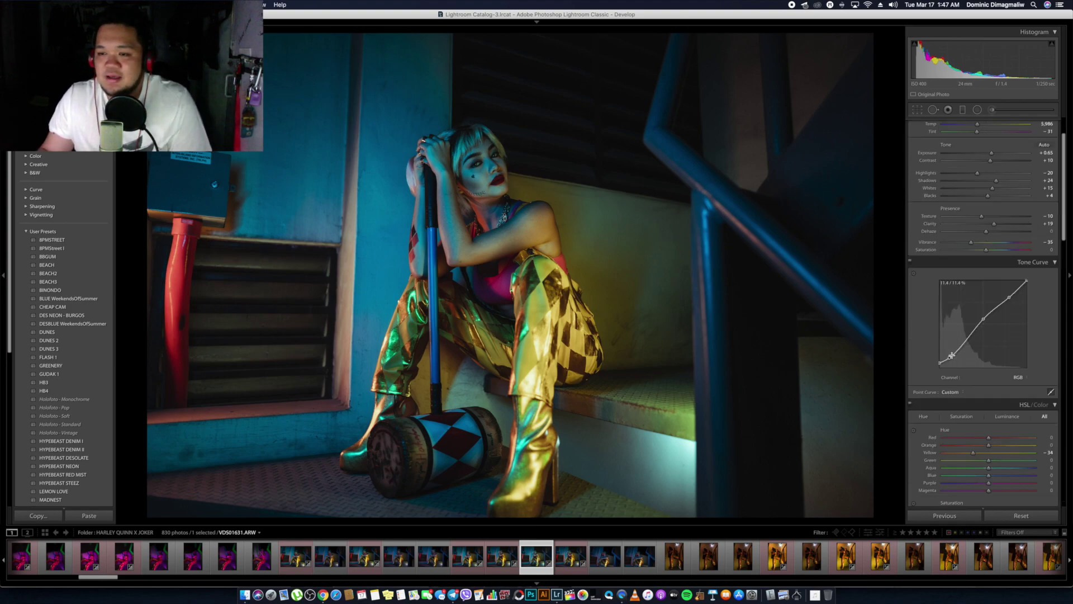
{"action": "scroll", "coordinate": [973, 251], "scroll_direction": "up", "scroll_amount": 5}
{"action": "left_click_drag", "start_coordinate": [977, 178], "coordinate": [986, 180]}
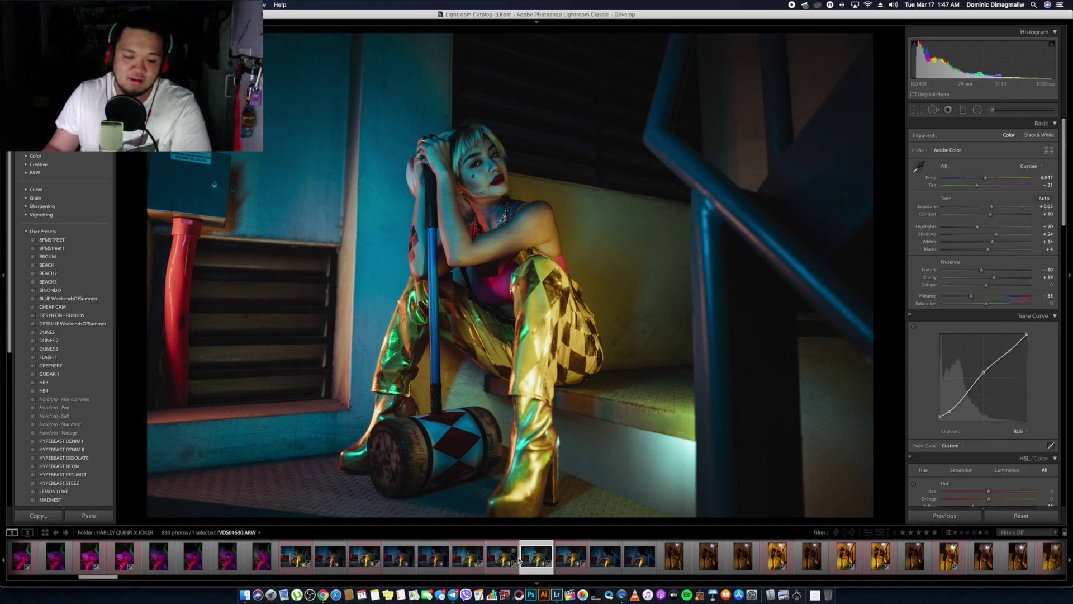
Give the stairs photo a yellow colour label and copy its develop settings.
{"action": "key", "text": "7"}
{"action": "key", "text": "super+shift+c"}
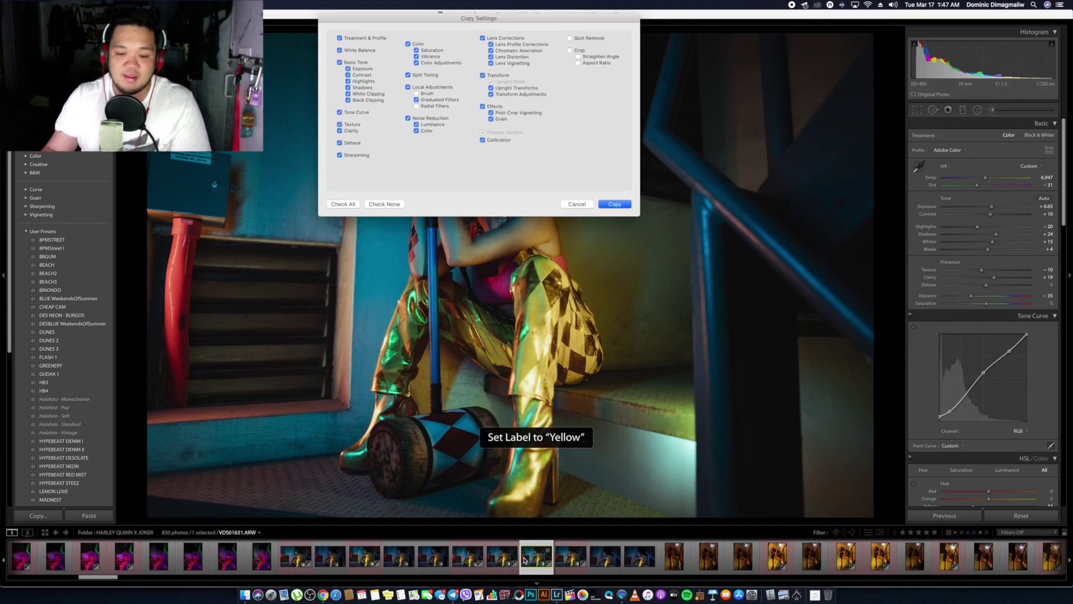
{"action": "key", "text": "Return"}
Open the unedited studio portrait VDS01662 from the filmstrip.
{"action": "scroll", "coordinate": [717, 569], "scroll_direction": "down", "scroll_amount": 3}
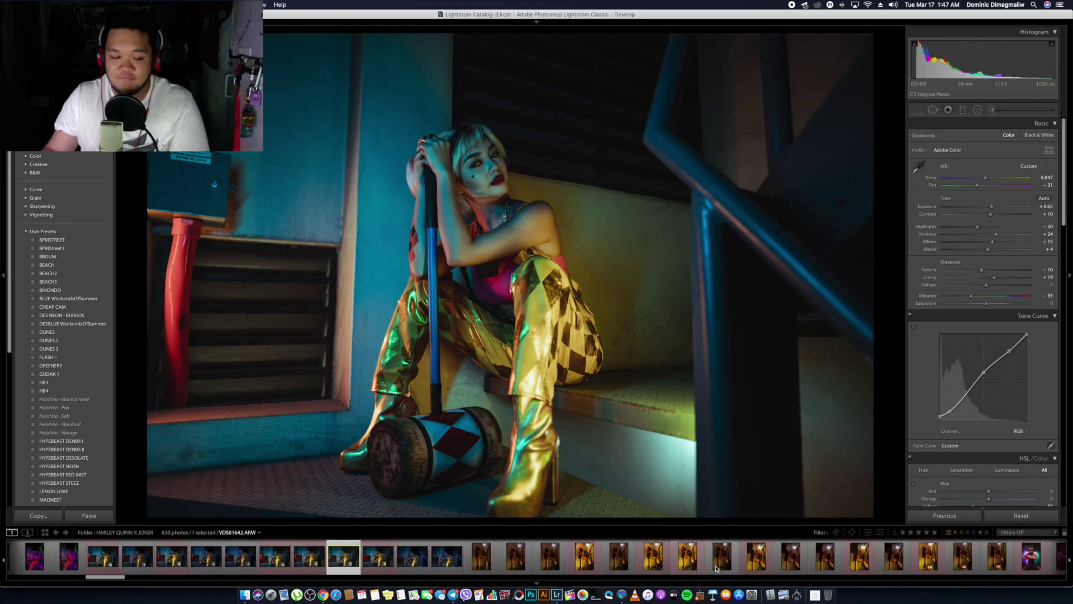
{"action": "scroll", "coordinate": [699, 564], "scroll_direction": "down", "scroll_amount": 3}
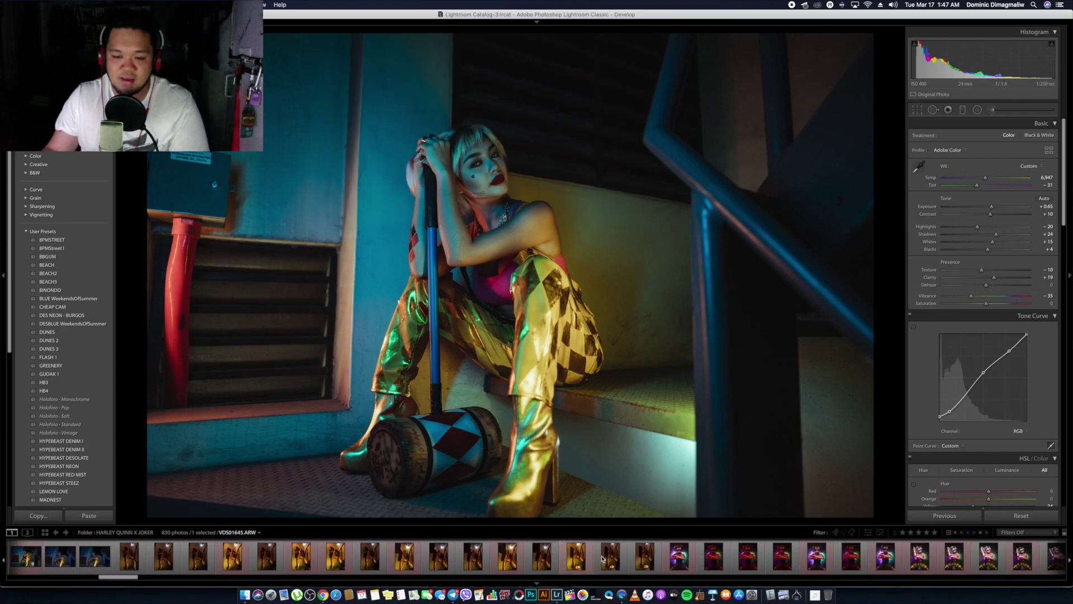
{"action": "scroll", "coordinate": [680, 560], "scroll_direction": "down", "scroll_amount": 2}
{"action": "scroll", "coordinate": [681, 561], "scroll_direction": "down", "scroll_amount": 3}
{"action": "scroll", "coordinate": [688, 561], "scroll_direction": "down", "scroll_amount": 3}
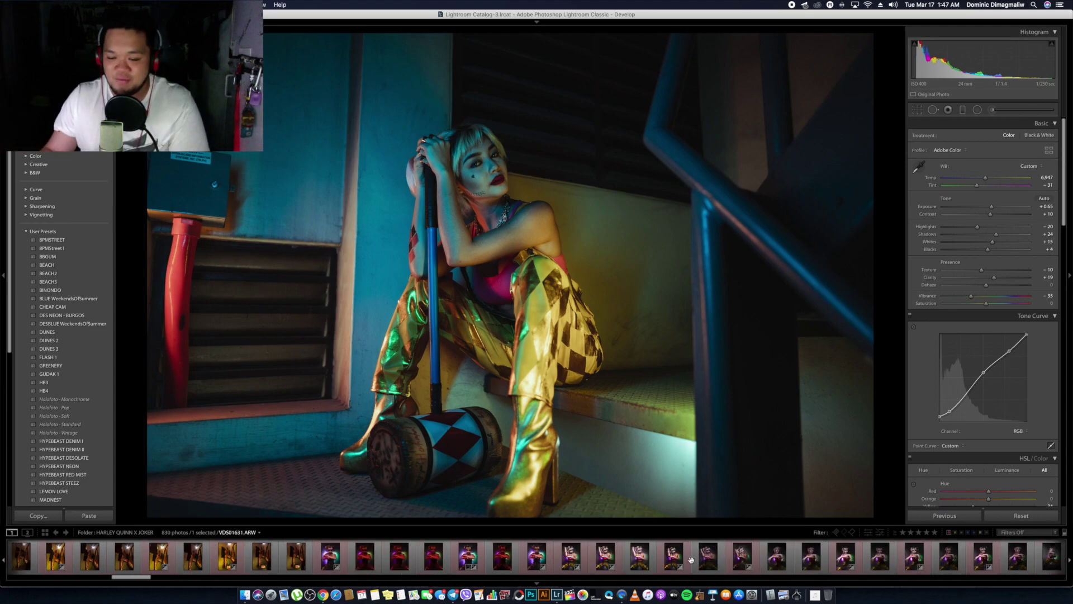
{"action": "left_click", "coordinate": [681, 562]}
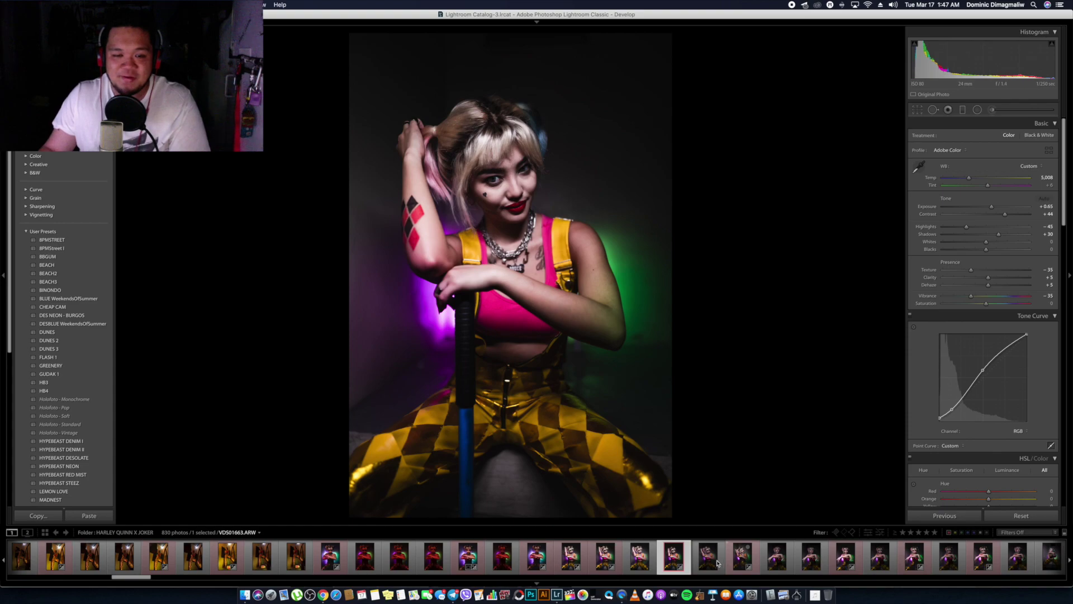
{"action": "left_click", "coordinate": [718, 563]}
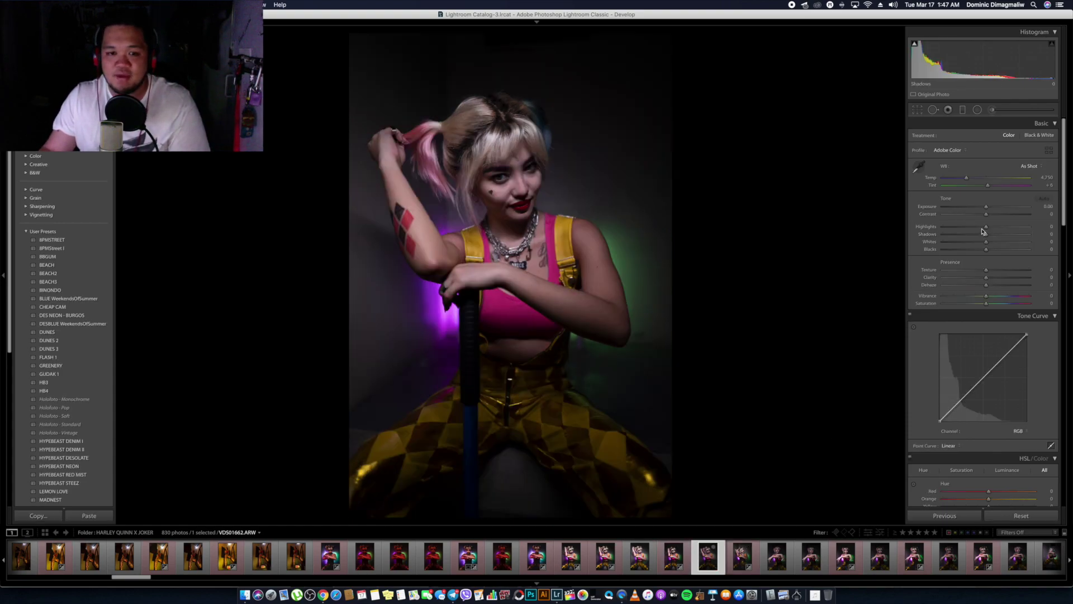
Set the portrait's Highlights to +20, Shadows to +49 and Exposure to +0.45.
{"action": "left_click_drag", "start_coordinate": [984, 228], "coordinate": [994, 227]}
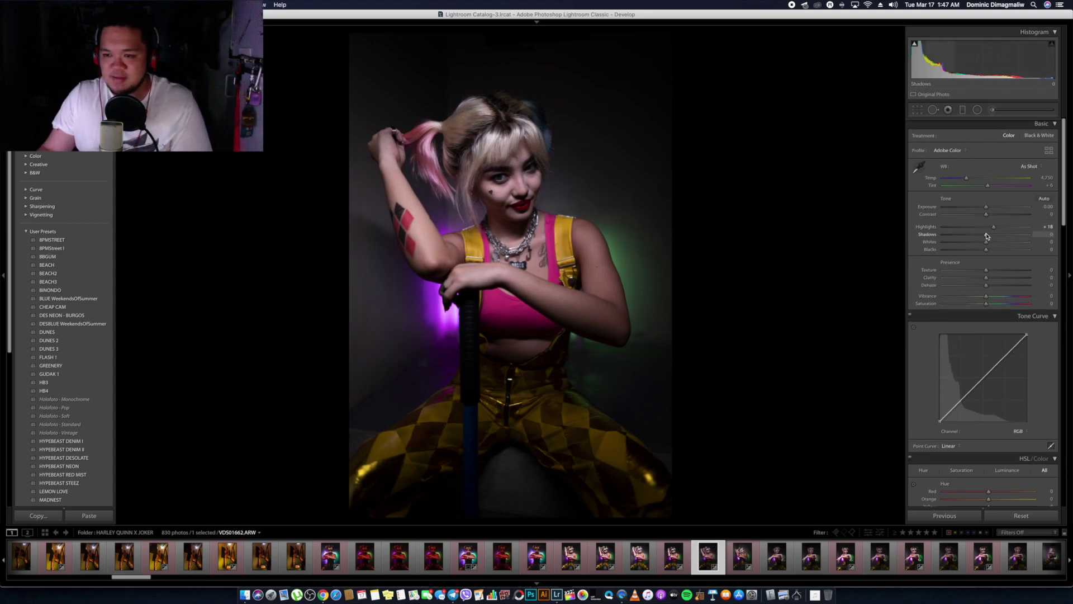
{"action": "left_click_drag", "start_coordinate": [987, 236], "coordinate": [1008, 236]}
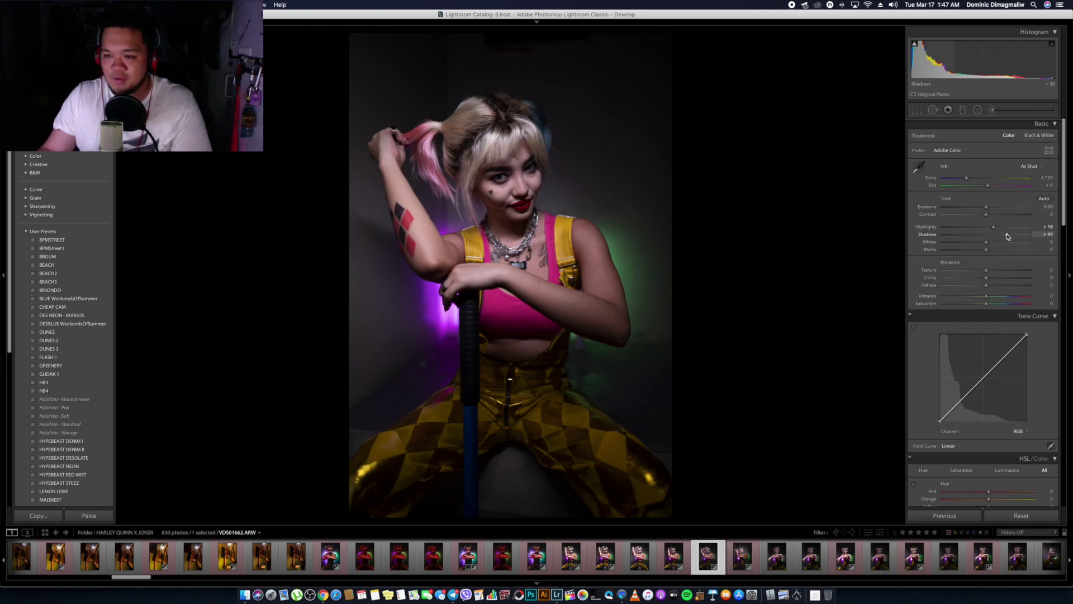
{"action": "left_click_drag", "start_coordinate": [997, 228], "coordinate": [999, 228]}
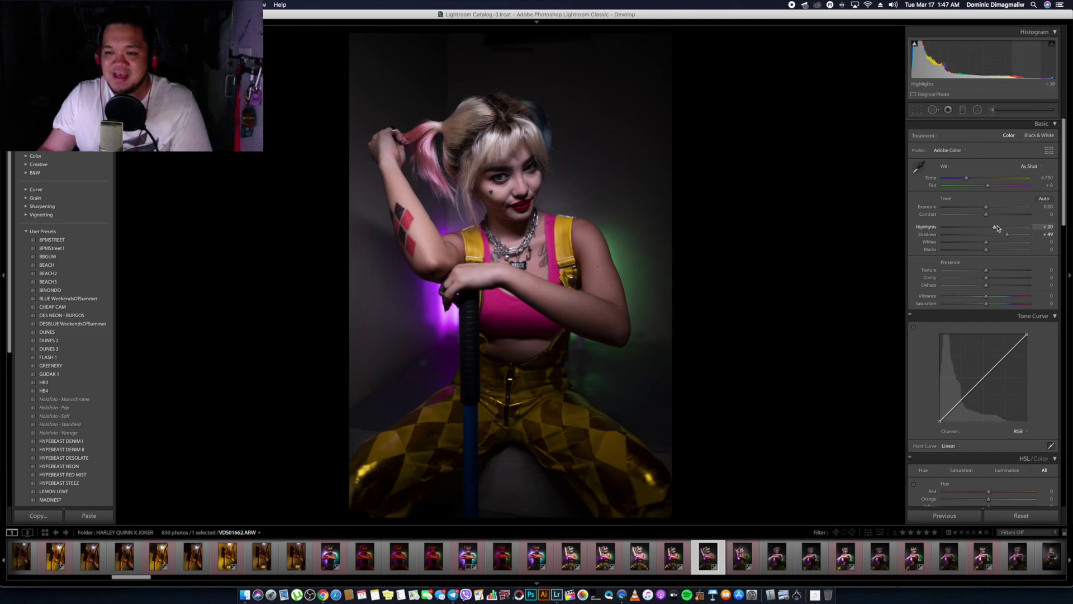
{"action": "left_click", "coordinate": [990, 208]}
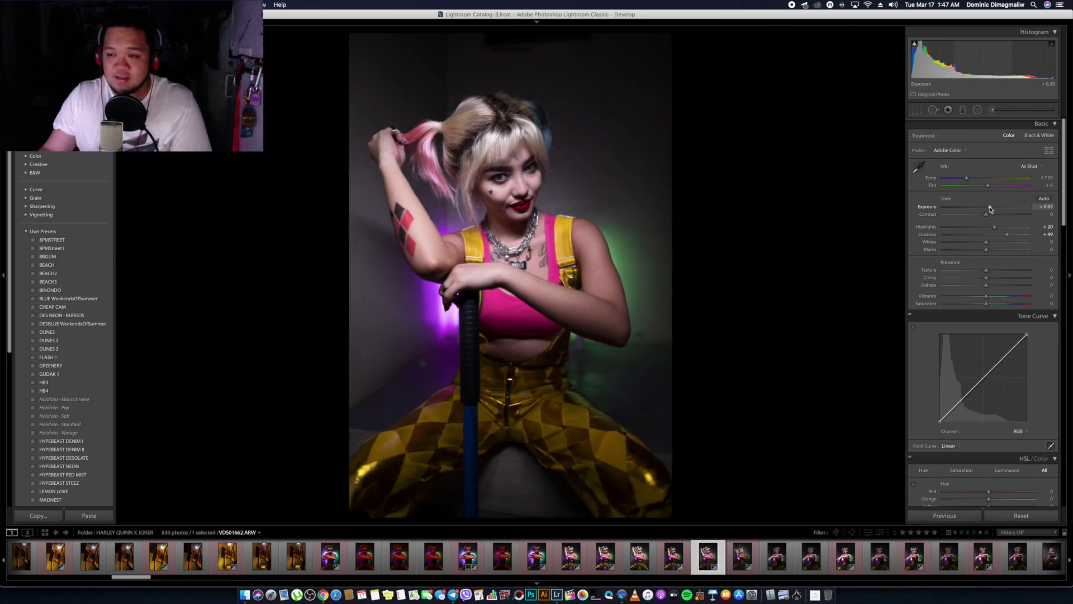
Set Contrast +14 and Texture −30, undoing stray highlights and temperature changes.
{"action": "left_click_drag", "start_coordinate": [990, 217], "coordinate": [993, 218]}
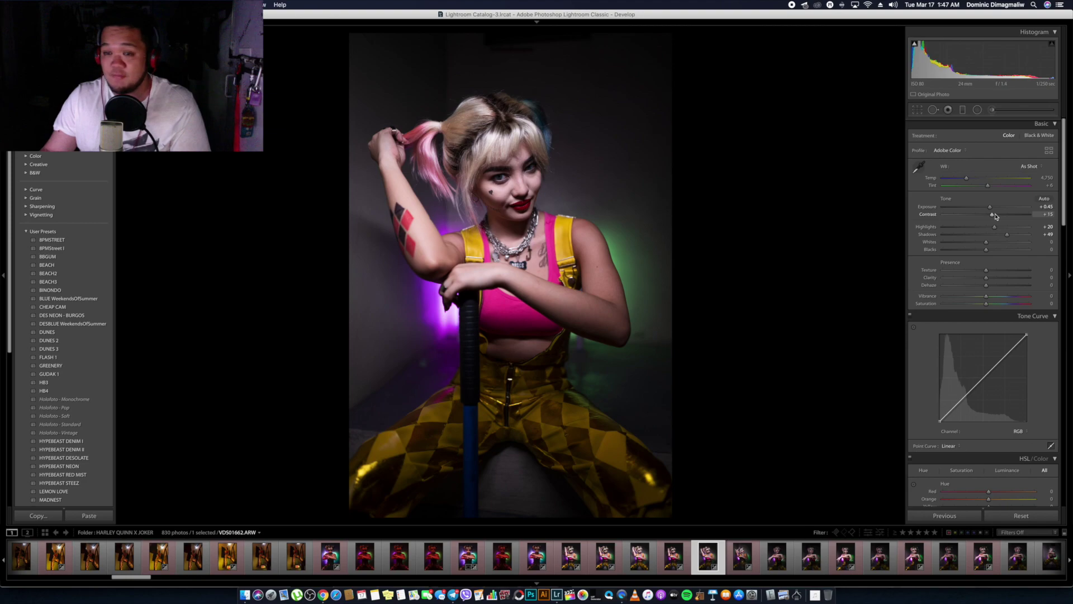
{"action": "mouse_move", "coordinate": [996, 216]}
{"action": "left_mouse_down"}
{"action": "mouse_move", "coordinate": [979, 227]}
{"action": "mouse_move", "coordinate": [976, 252]}
{"action": "mouse_move", "coordinate": [989, 244]}
{"action": "left_mouse_up"}
{"action": "key", "text": "ctrl+z"}
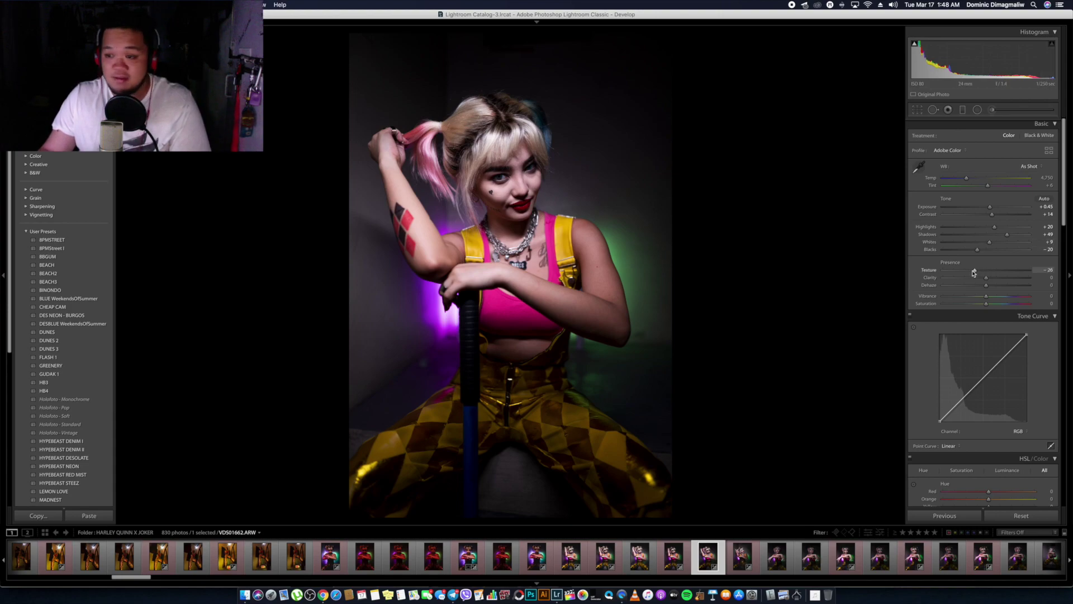
{"action": "left_click_drag", "start_coordinate": [972, 273], "coordinate": [994, 279]}
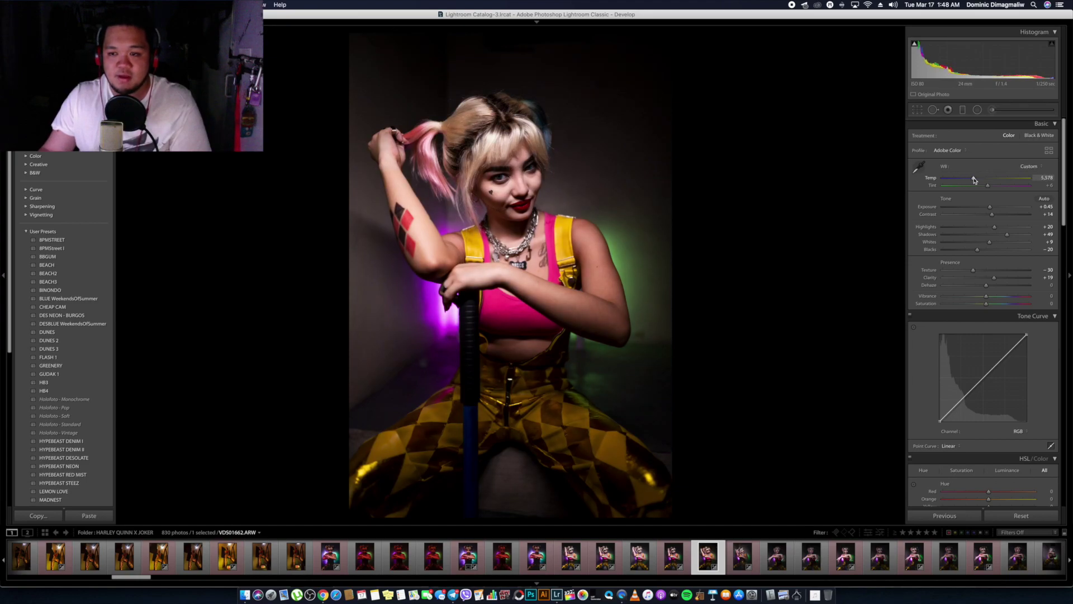
{"action": "key", "text": "super+z"}
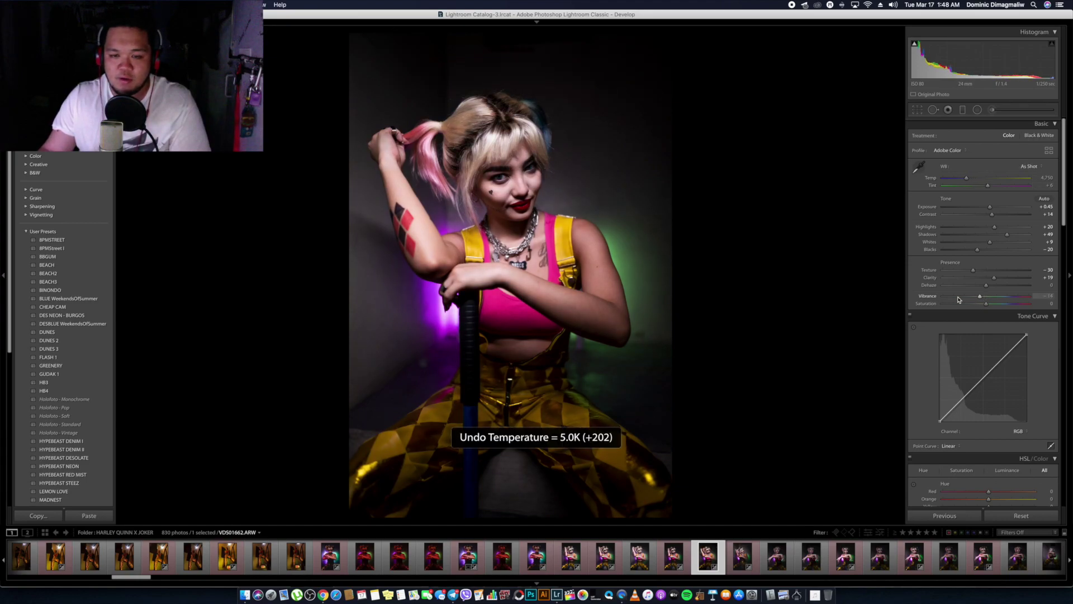
Set Vibrance to −45 and add an S tone curve lifting midtones and deepening shadows.
{"action": "left_click_drag", "start_coordinate": [979, 301], "coordinate": [958, 298]}
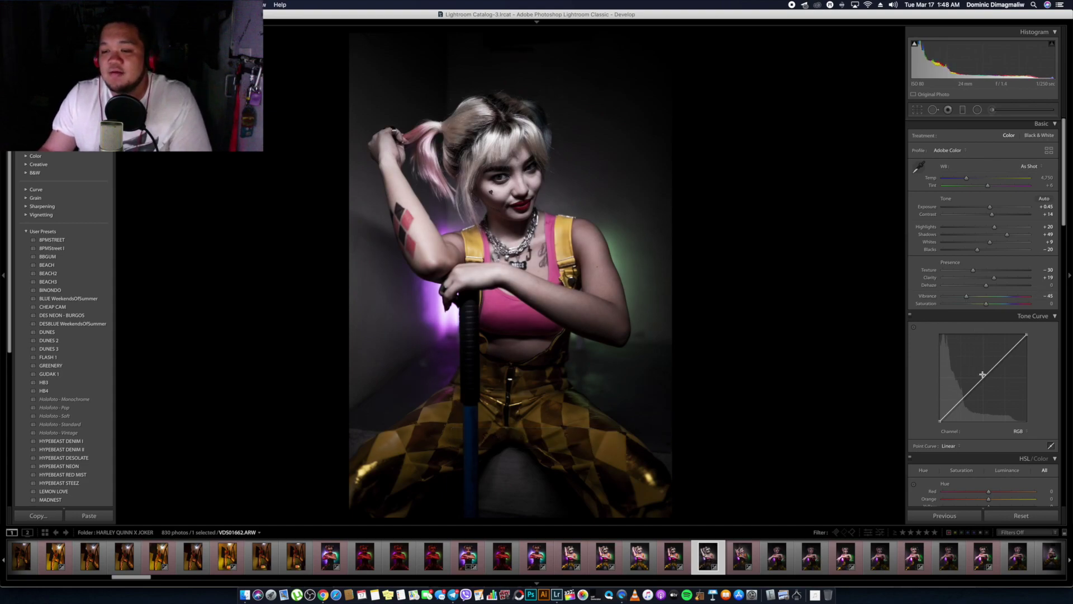
{"action": "left_click_drag", "start_coordinate": [983, 374], "coordinate": [983, 373]}
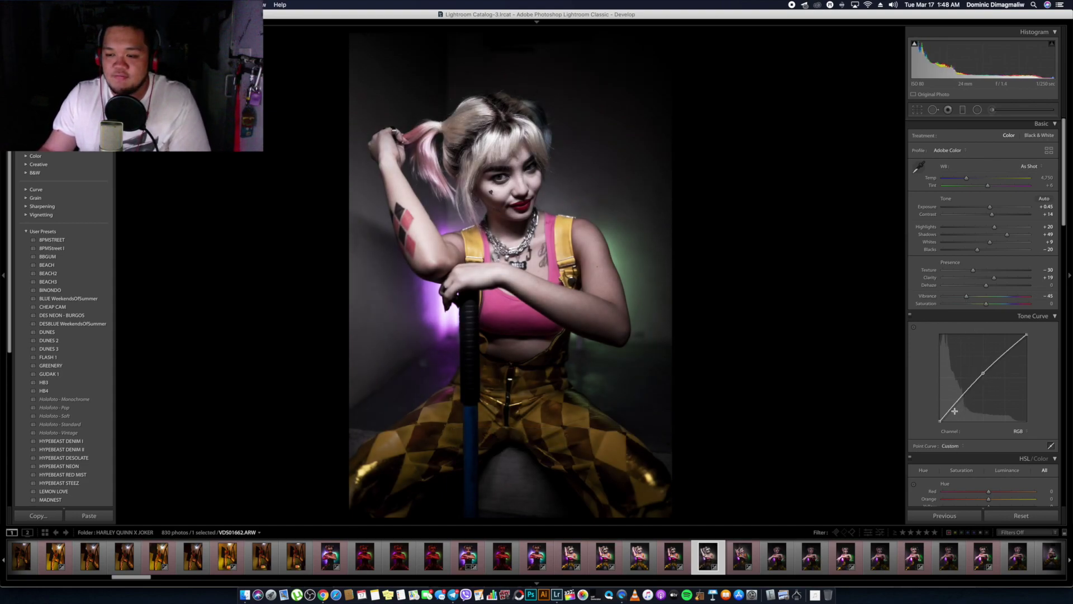
{"action": "left_click_drag", "start_coordinate": [950, 411], "coordinate": [941, 416]}
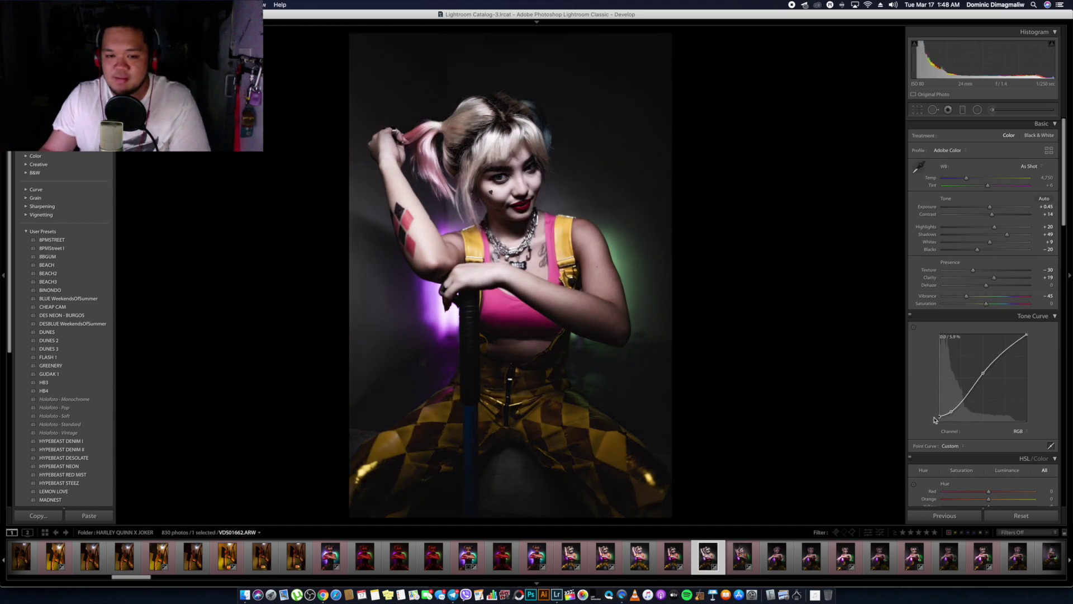
Scroll down the Develop panels.
{"action": "scroll", "coordinate": [938, 420], "scroll_direction": "down", "scroll_amount": 2}
Undo the orange hue shift and raise HSL Orange saturation to +74.
{"action": "scroll", "coordinate": [940, 422], "scroll_direction": "down", "scroll_amount": 2}
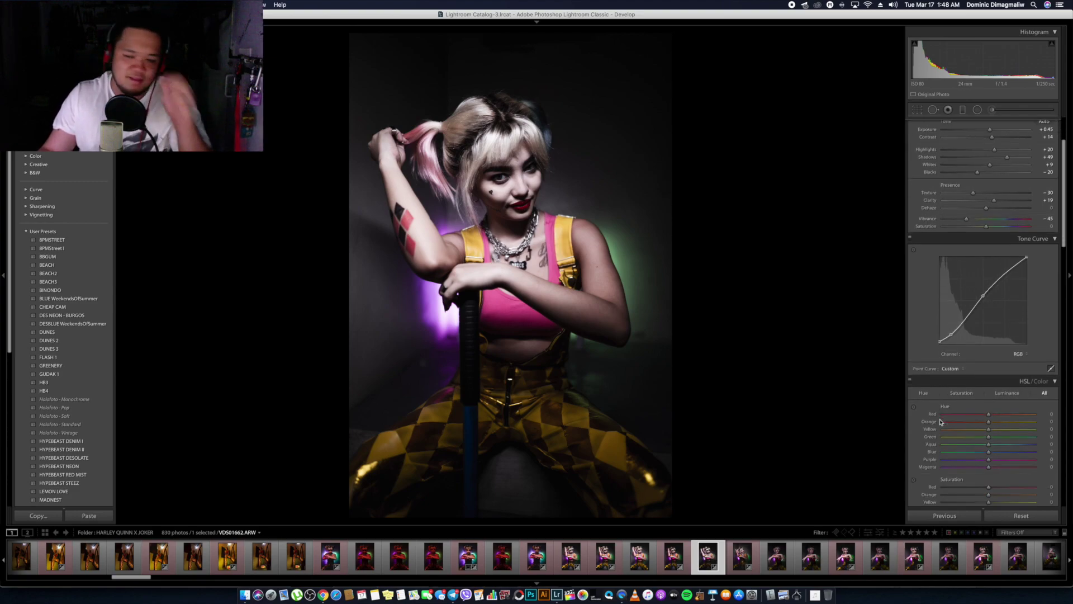
{"action": "scroll", "coordinate": [972, 251], "scroll_direction": "down", "scroll_amount": 1}
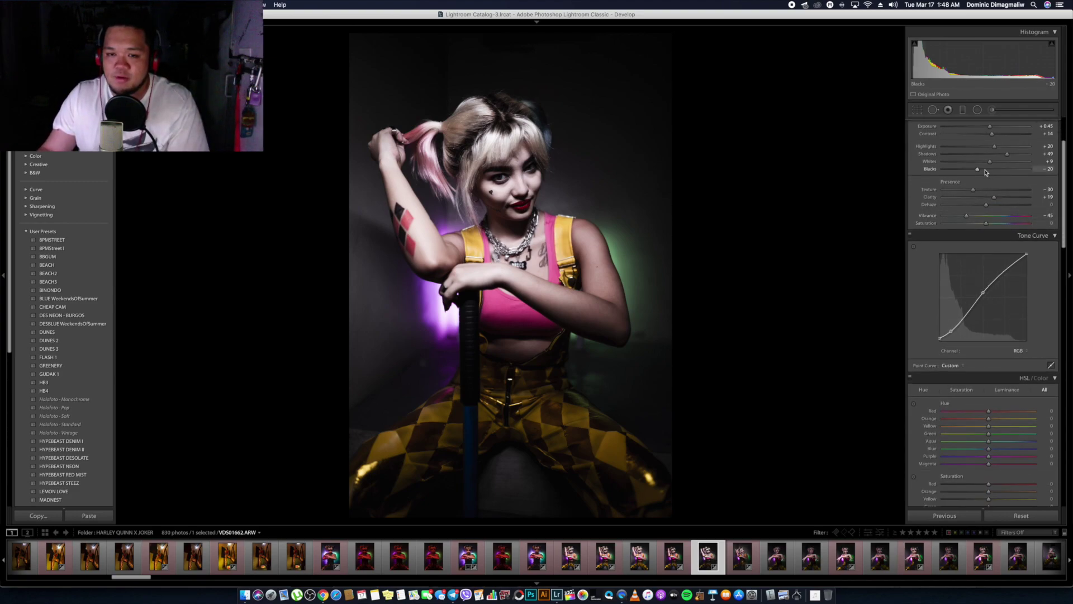
{"action": "left_click_drag", "start_coordinate": [995, 146], "coordinate": [992, 147]}
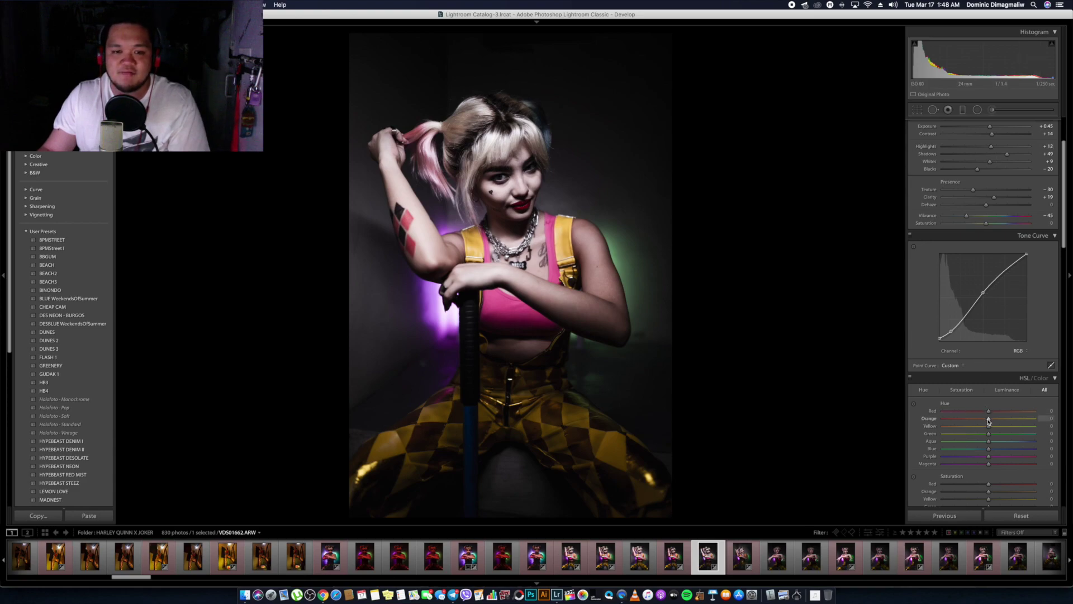
{"action": "key", "text": "super+z"}
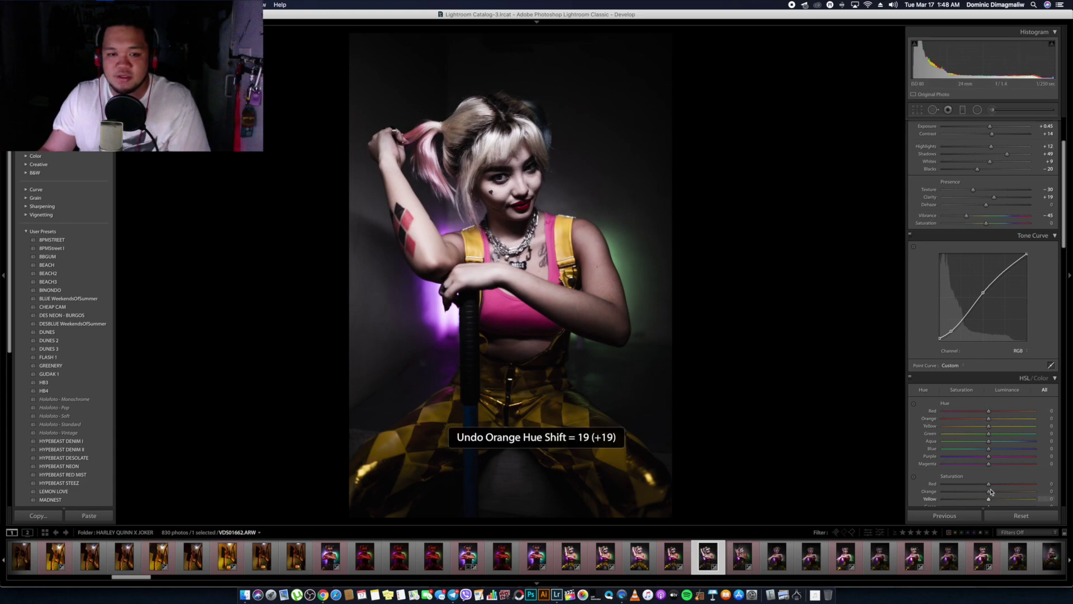
{"action": "mouse_move", "coordinate": [989, 491]}
{"action": "left_mouse_down"}
{"action": "mouse_move", "coordinate": [977, 491]}
{"action": "mouse_move", "coordinate": [1012, 492]}
{"action": "left_mouse_up"}
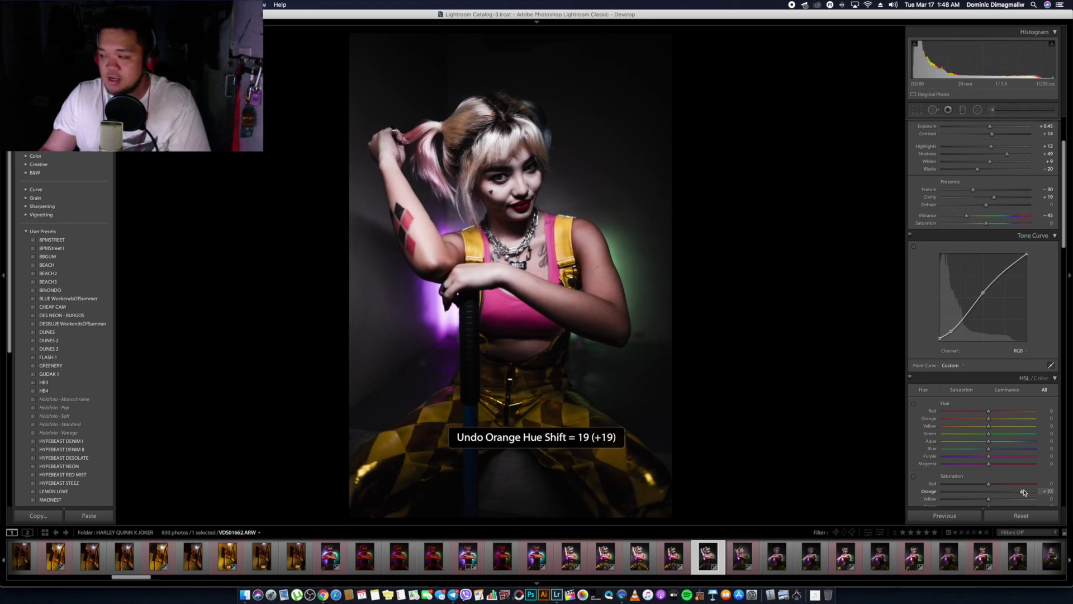
{"action": "left_click_drag", "start_coordinate": [1025, 492], "coordinate": [1024, 492]}
Undo the yellow saturation boost, set Highlights to −16 and cool Temp to 5,301.
{"action": "scroll", "coordinate": [1000, 442], "scroll_direction": "down", "scroll_amount": 3}
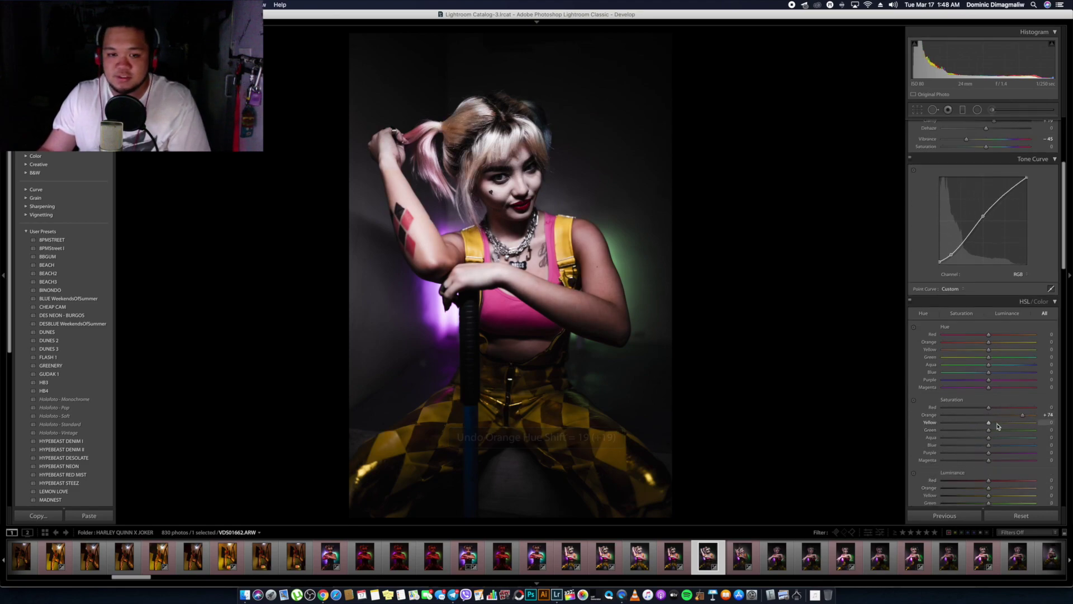
{"action": "key", "text": "super+z"}
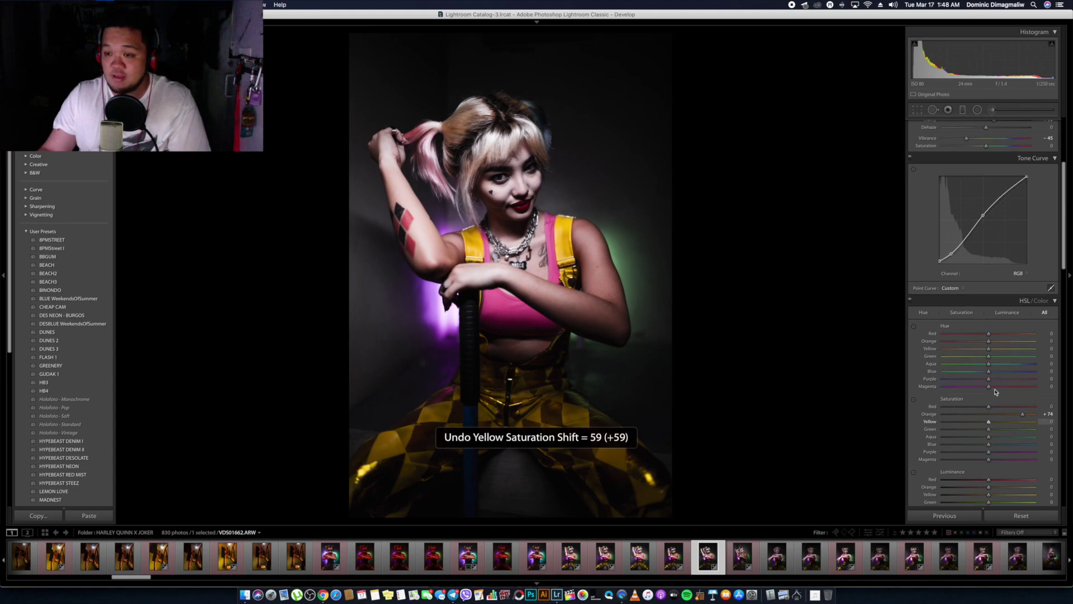
{"action": "scroll", "coordinate": [988, 258], "scroll_direction": "up", "scroll_amount": 6}
{"action": "left_click_drag", "start_coordinate": [990, 226], "coordinate": [979, 226]}
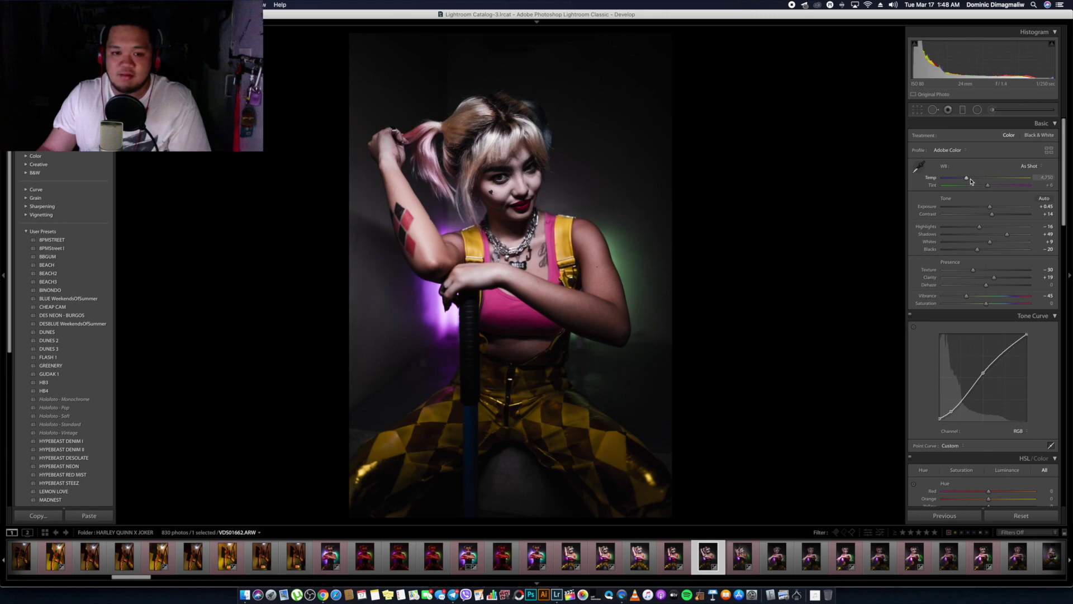
{"action": "left_click_drag", "start_coordinate": [972, 181], "coordinate": [982, 186]}
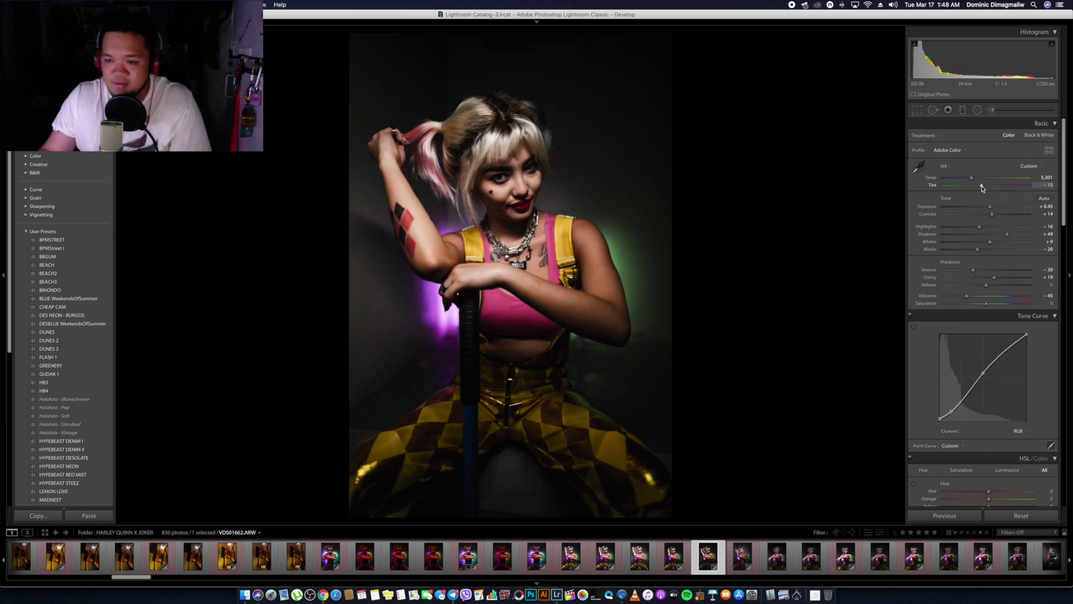
Set Orange luminance +25, Yellow saturation +20, and blue split toning: highlights 212/20, shadows 211/10.
{"action": "scroll", "coordinate": [984, 285], "scroll_direction": "down", "scroll_amount": 5}
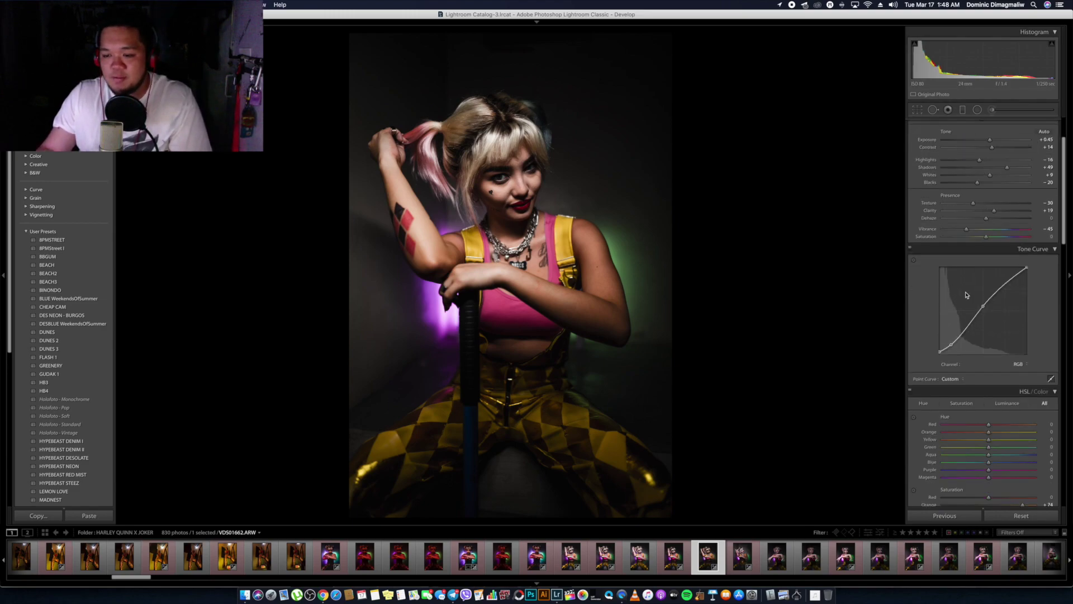
{"action": "scroll", "coordinate": [986, 294], "scroll_direction": "down", "scroll_amount": 5}
{"action": "scroll", "coordinate": [993, 303], "scroll_direction": "down", "scroll_amount": 5}
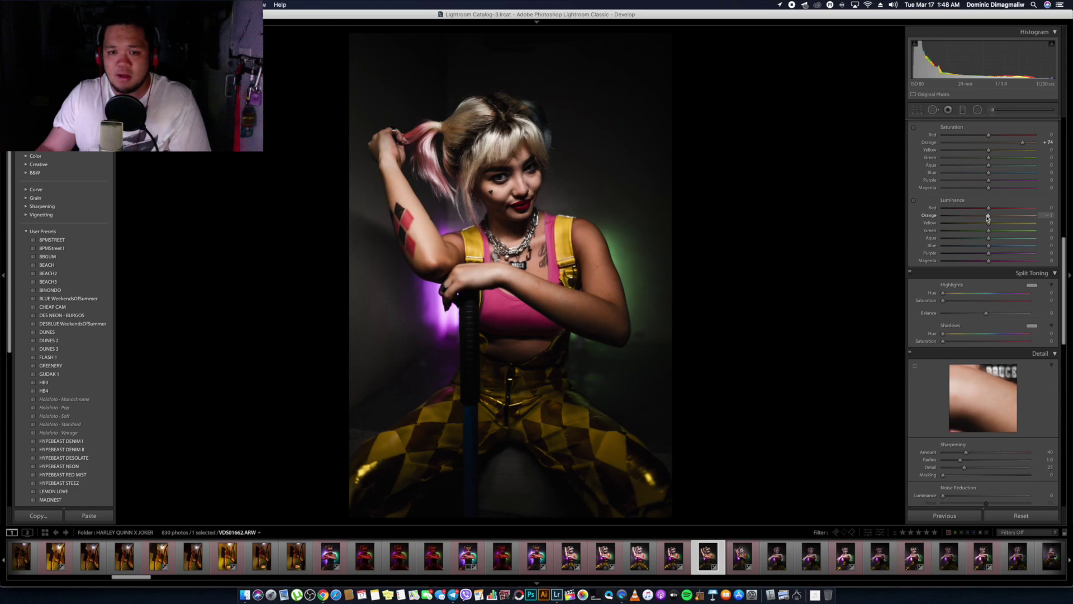
{"action": "left_click_drag", "start_coordinate": [984, 218], "coordinate": [1001, 217]}
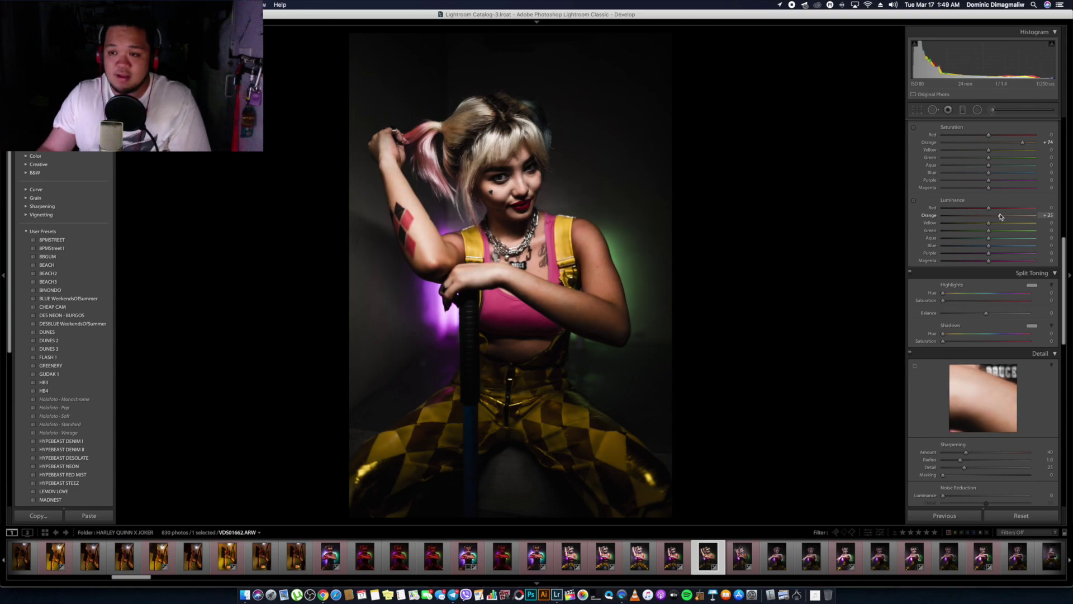
{"action": "left_click_drag", "start_coordinate": [988, 150], "coordinate": [999, 151]}
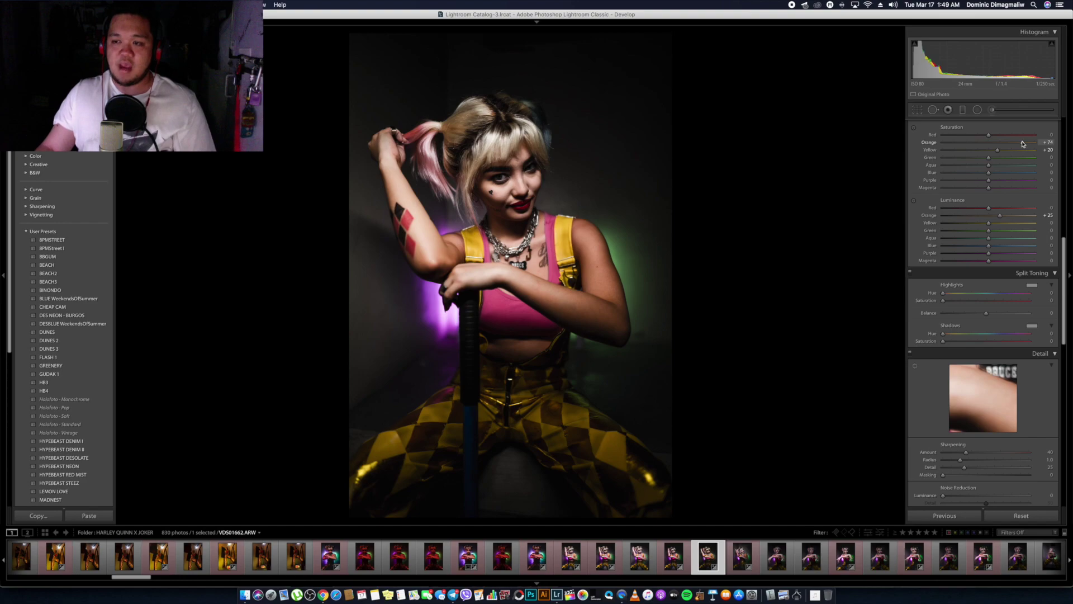
{"action": "left_click_drag", "start_coordinate": [1023, 145], "coordinate": [1024, 144]}
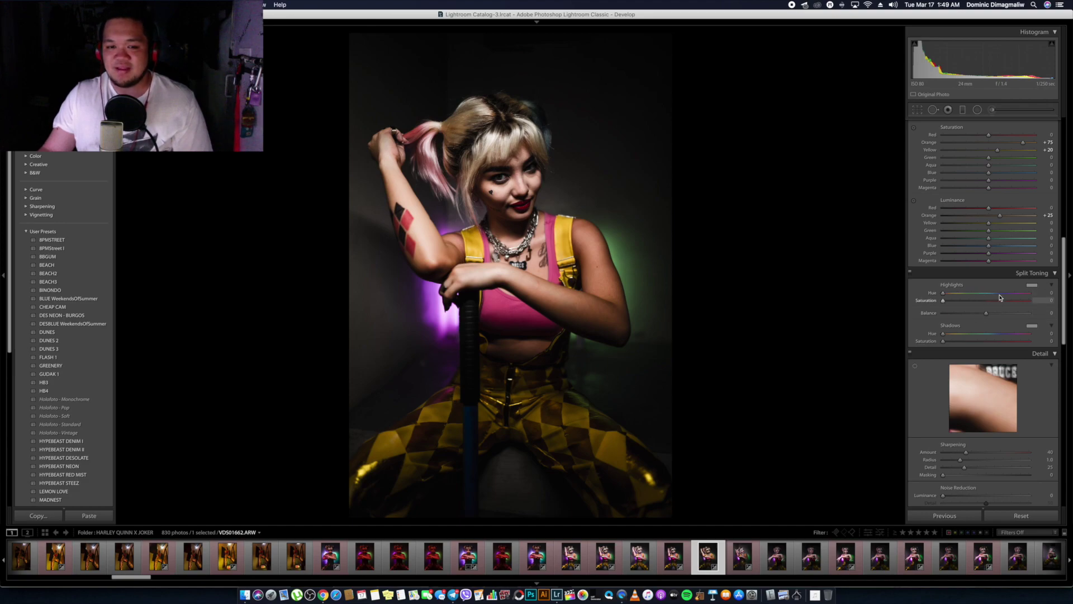
{"action": "left_click_drag", "start_coordinate": [986, 301], "coordinate": [960, 303]}
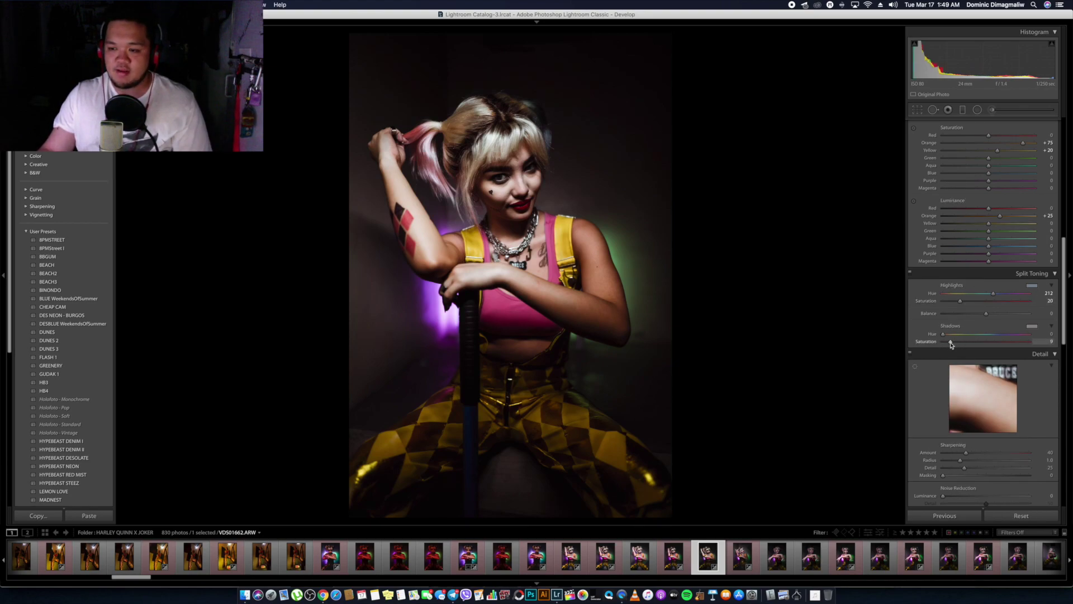
{"action": "left_click_drag", "start_coordinate": [951, 344], "coordinate": [991, 336]}
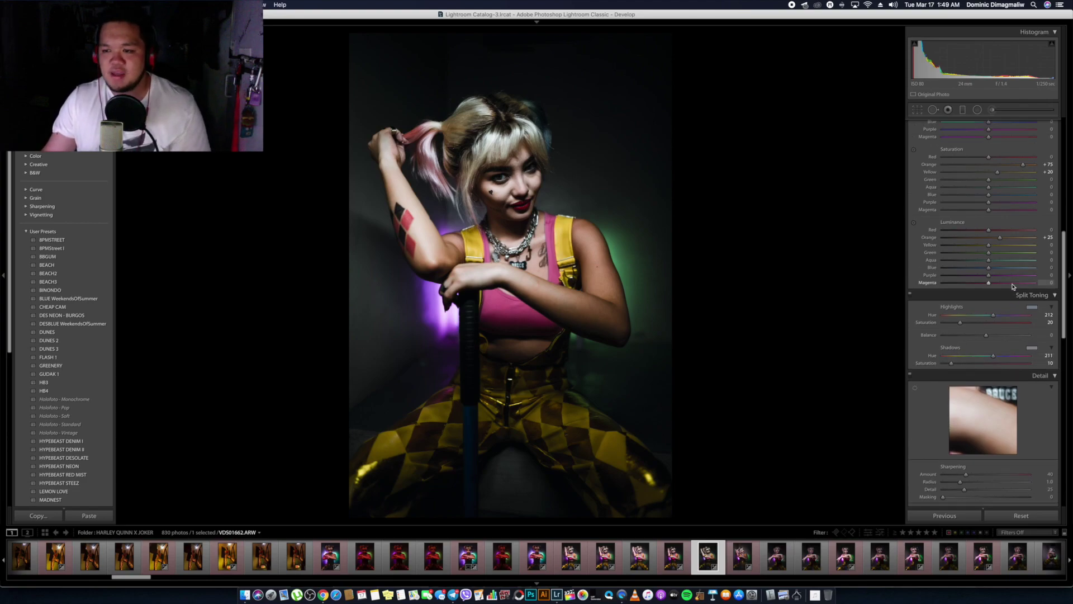
Max HSL Magenta saturation at +100, undoing a trial Purple saturation boost.
{"action": "scroll", "coordinate": [1012, 243], "scroll_direction": "up", "scroll_amount": 3}
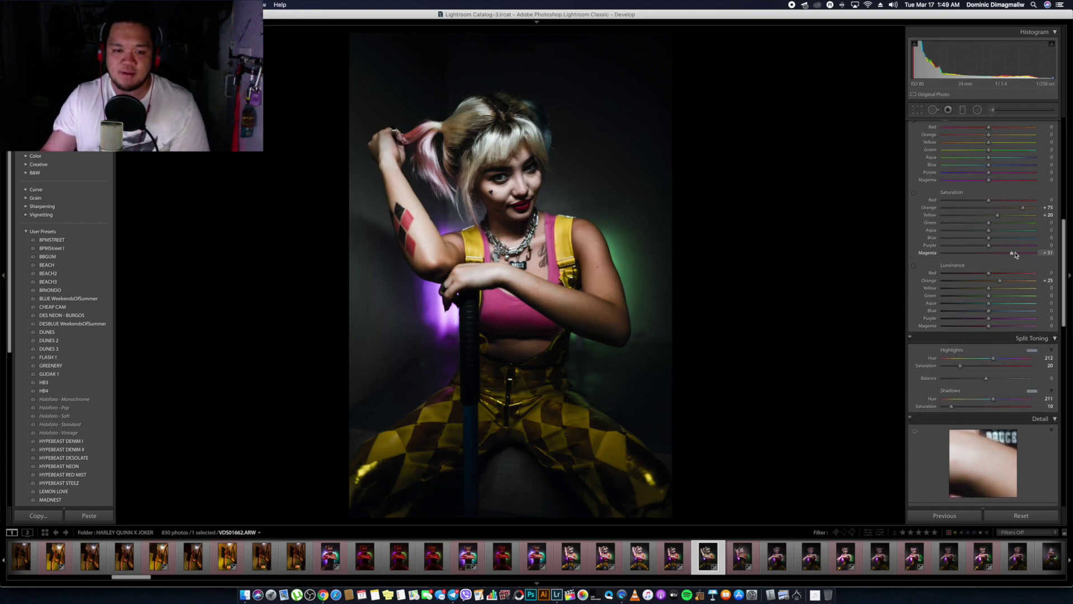
{"action": "left_click_drag", "start_coordinate": [1012, 253], "coordinate": [1035, 253]}
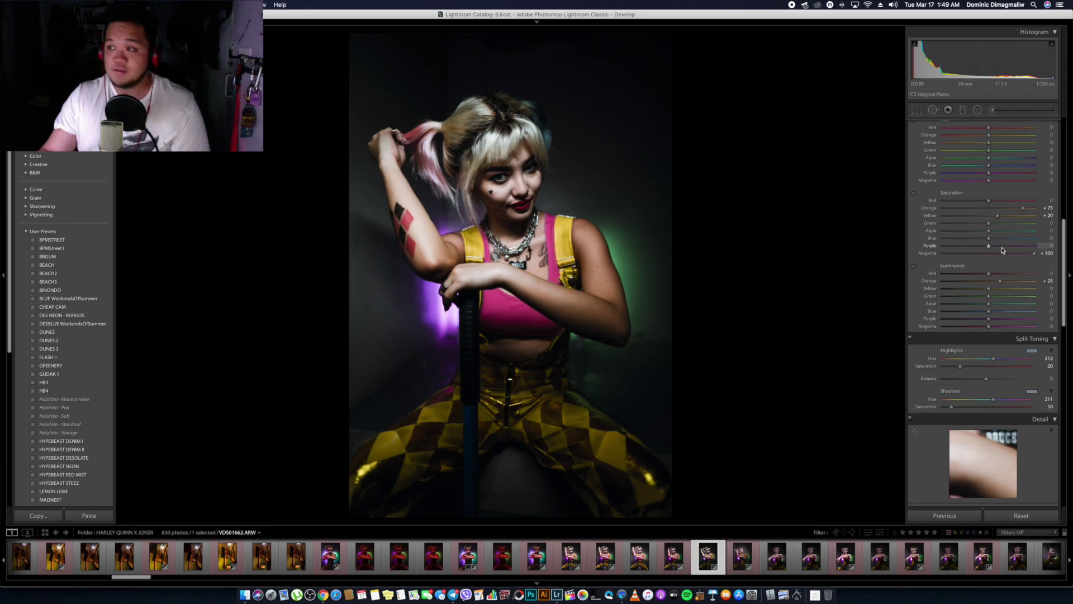
{"action": "left_click_drag", "start_coordinate": [989, 245], "coordinate": [1025, 245]}
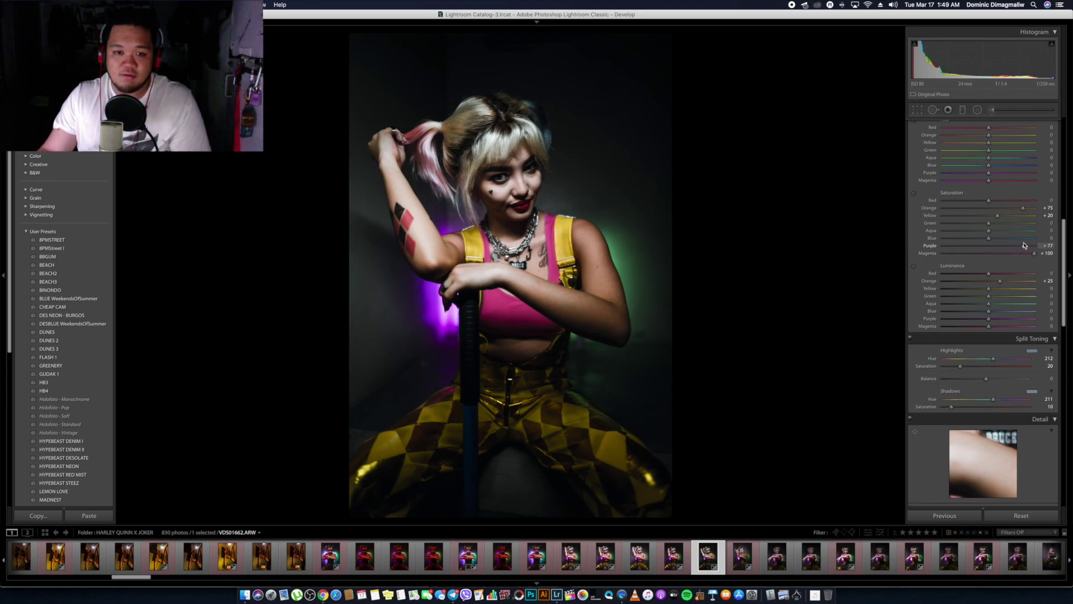
{"action": "key", "text": "super+z"}
{"action": "scroll", "coordinate": [988, 268], "scroll_direction": "down", "scroll_amount": 1}
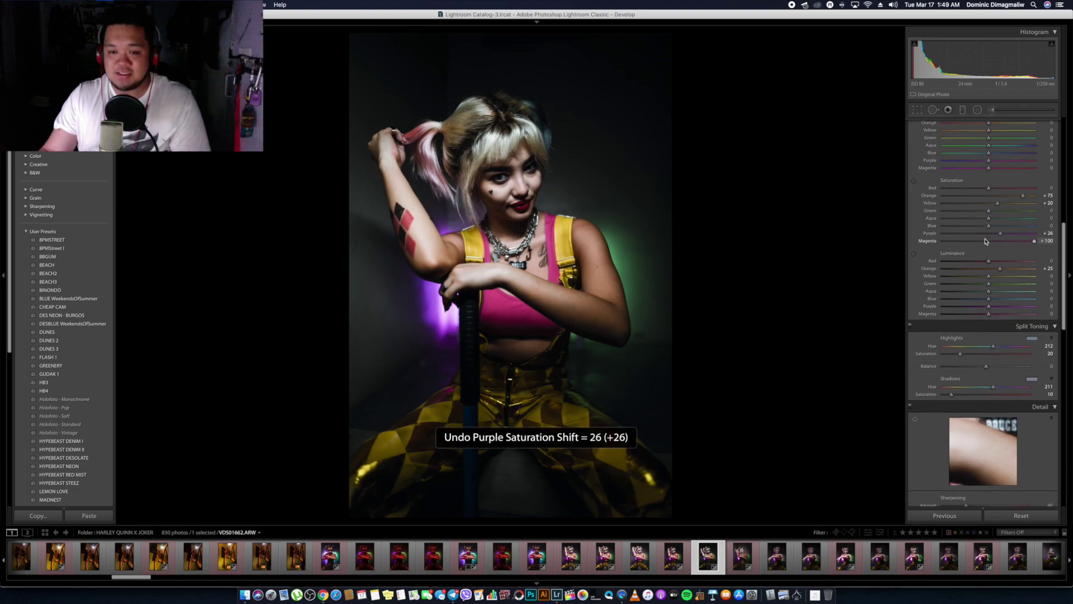
{"action": "scroll", "coordinate": [988, 291], "scroll_direction": "down", "scroll_amount": 5}
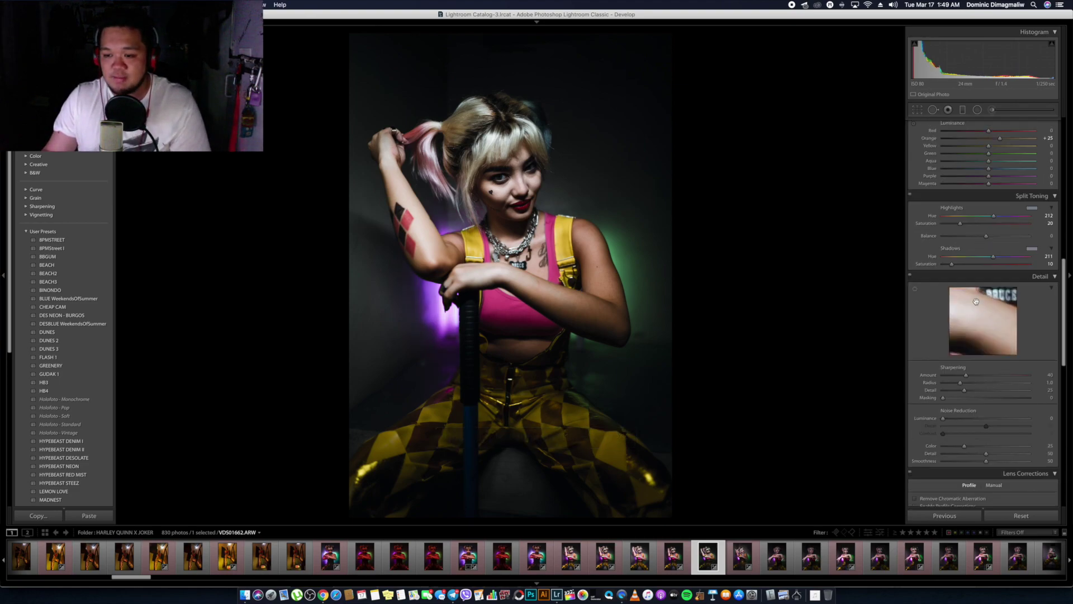
Set Sharpening Masking to 80 and Effects Grain Amount to 20 on the portrait.
{"action": "left_click_drag", "start_coordinate": [959, 401], "coordinate": [1012, 401]}
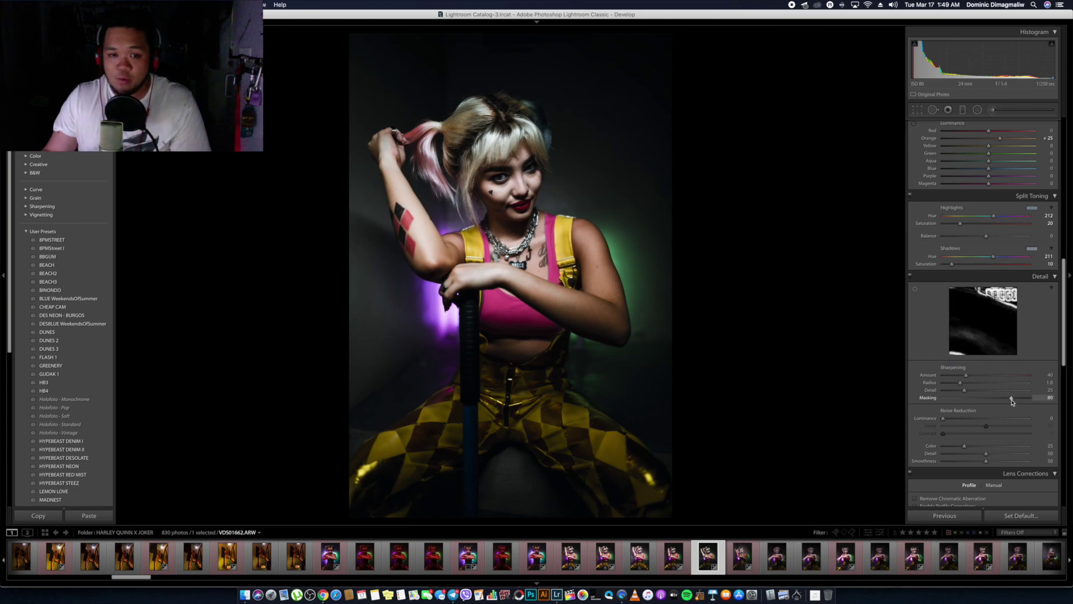
{"action": "scroll", "coordinate": [989, 406], "scroll_direction": "down", "scroll_amount": 7}
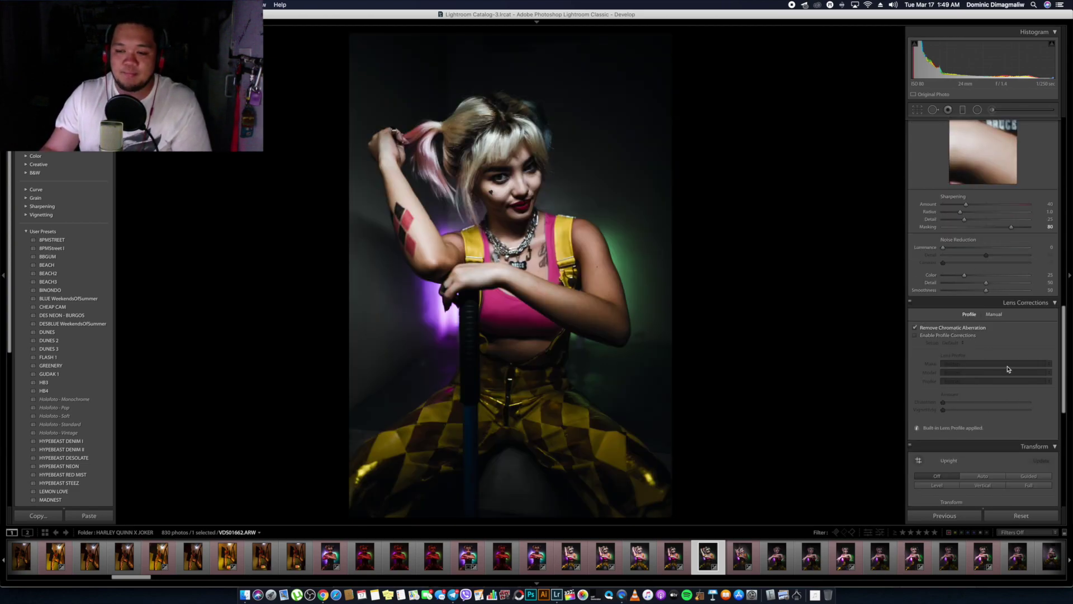
{"action": "scroll", "coordinate": [1004, 361], "scroll_direction": "down", "scroll_amount": 3}
{"action": "scroll", "coordinate": [1004, 361], "scroll_direction": "down", "scroll_amount": 3}
{"action": "scroll", "coordinate": [1004, 361], "scroll_direction": "down", "scroll_amount": 3}
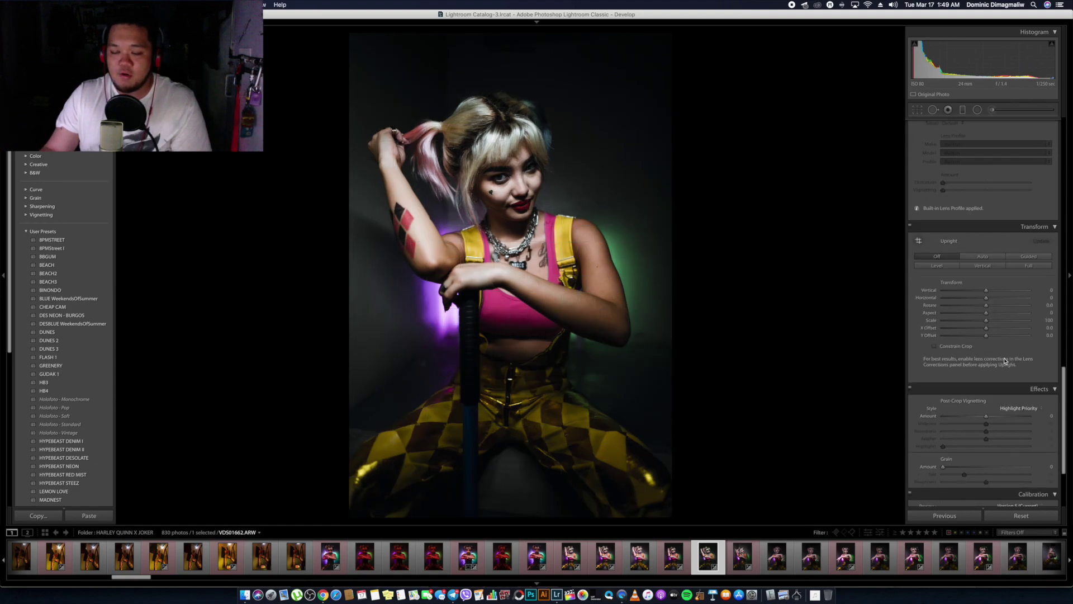
{"action": "scroll", "coordinate": [1005, 361], "scroll_direction": "down", "scroll_amount": 2}
{"action": "left_click_drag", "start_coordinate": [943, 354], "coordinate": [961, 356]}
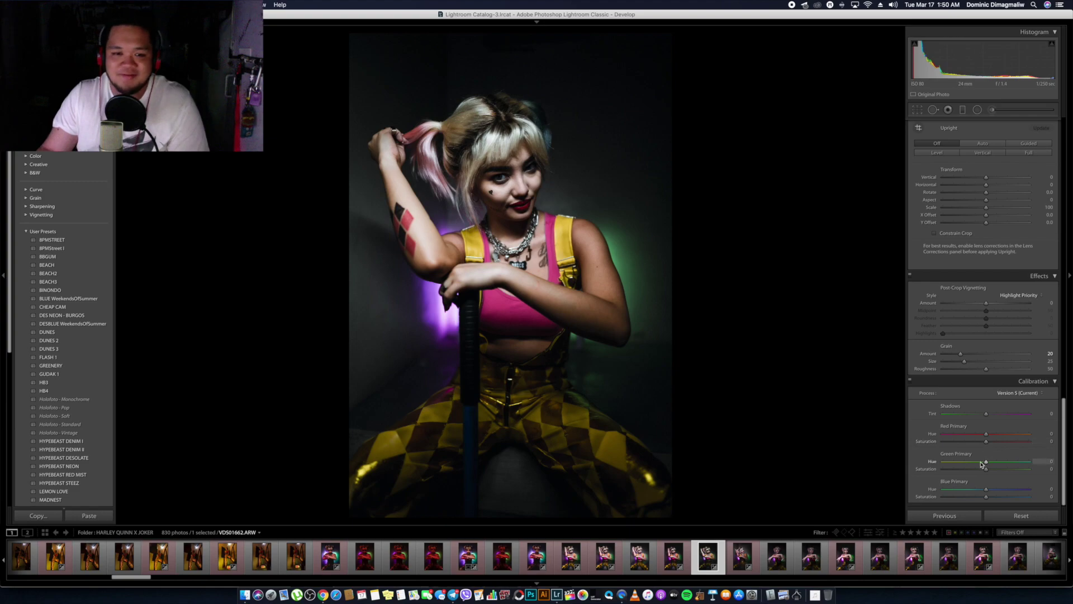
Push the Calibration Green Primary Hue to +98 after undoing a first trial shift.
{"action": "left_click_drag", "start_coordinate": [983, 464], "coordinate": [955, 463]}
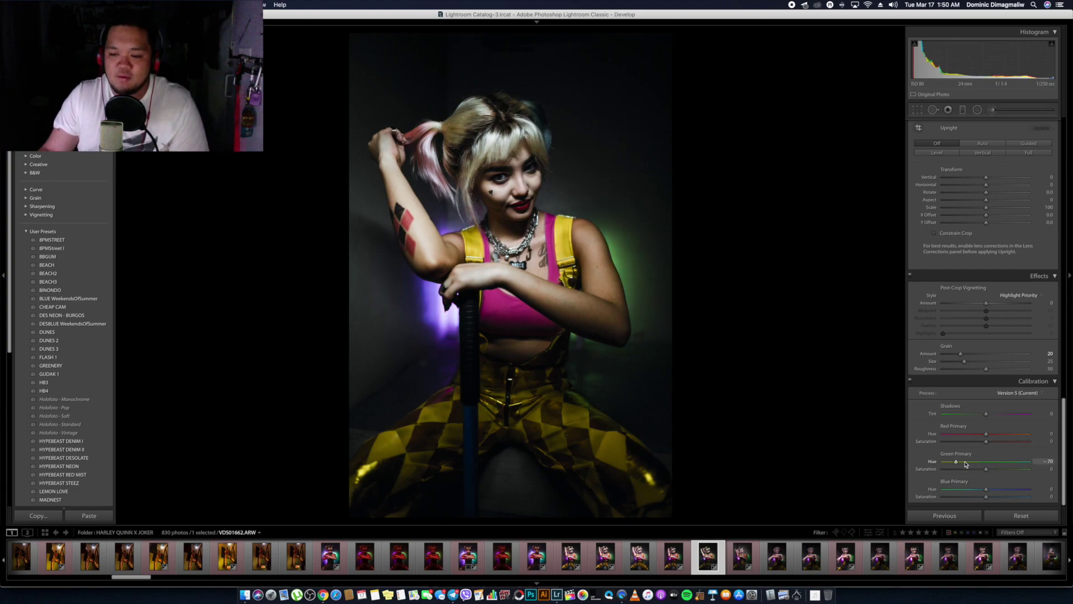
{"action": "key", "text": "super+z"}
{"action": "left_click_drag", "start_coordinate": [992, 463], "coordinate": [1028, 462]}
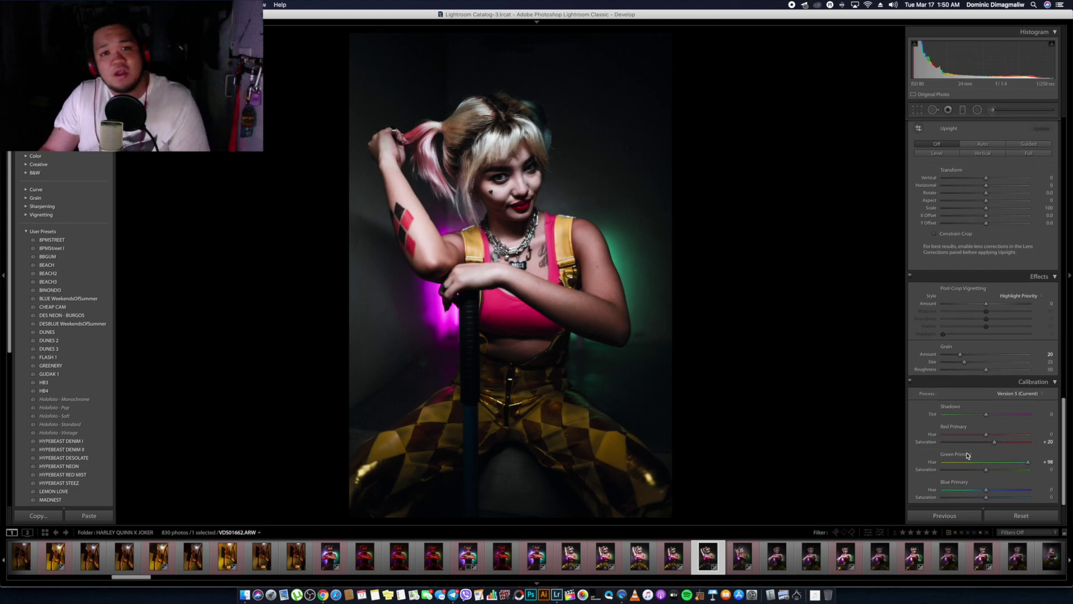
{"action": "scroll", "coordinate": [968, 454], "scroll_direction": "up", "scroll_amount": 1}
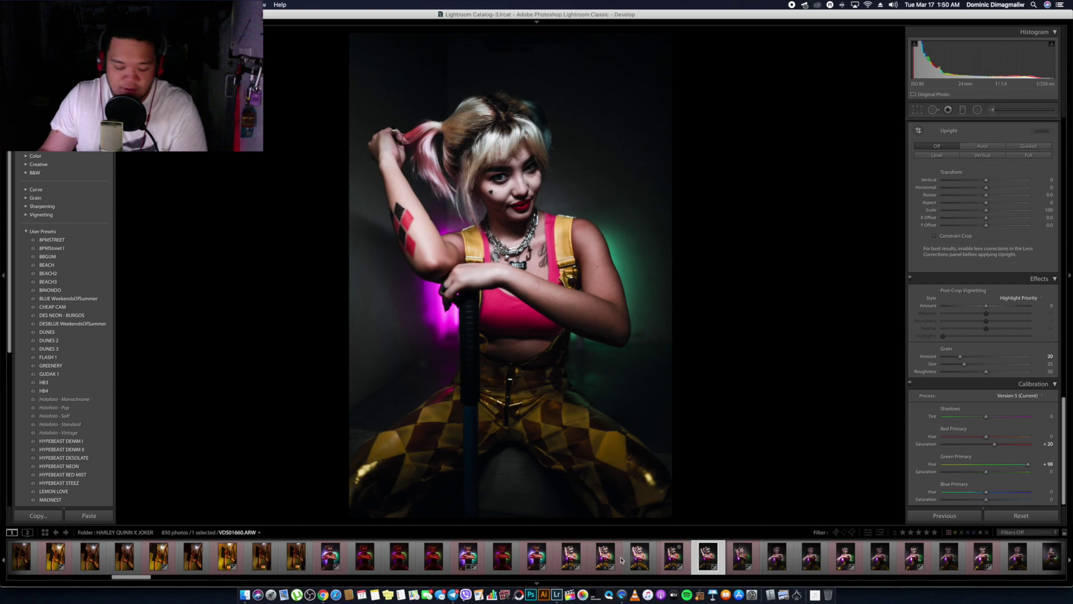
Filter the filmstrip to yellow-labelled photos only and open stairs shot VDS01631.
{"action": "left_click", "coordinate": [955, 533]}
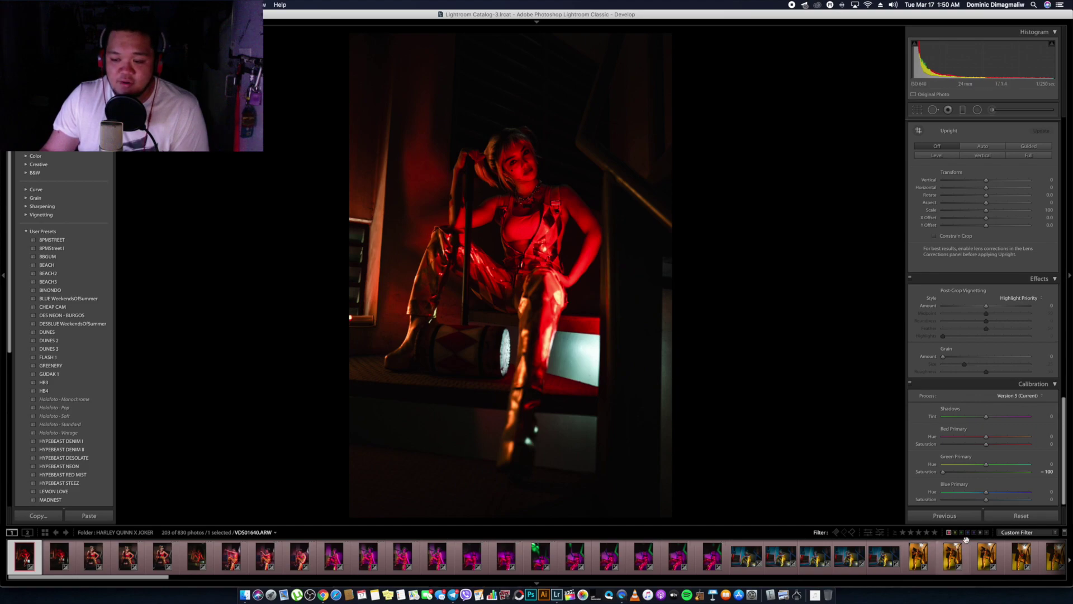
{"action": "left_click", "coordinate": [955, 532]}
{"action": "left_click", "coordinate": [948, 532]}
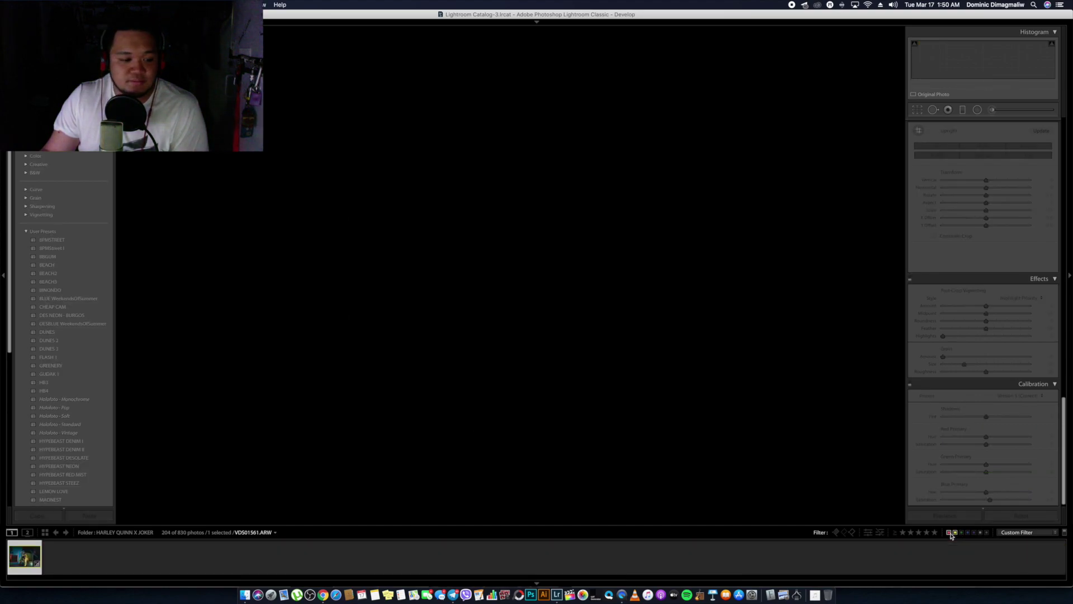
{"action": "left_click", "coordinate": [20, 557]}
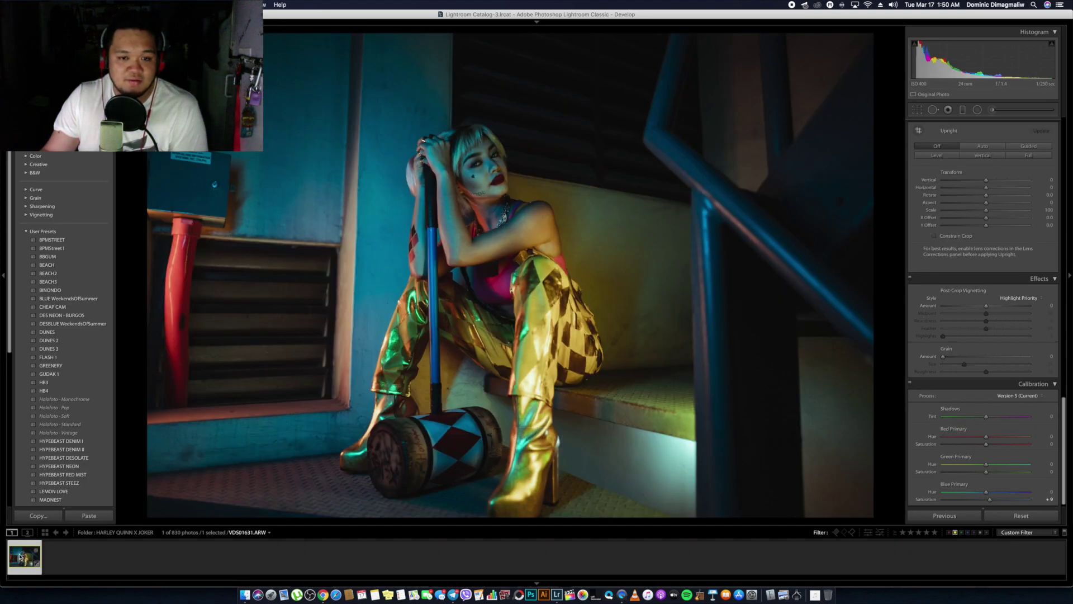